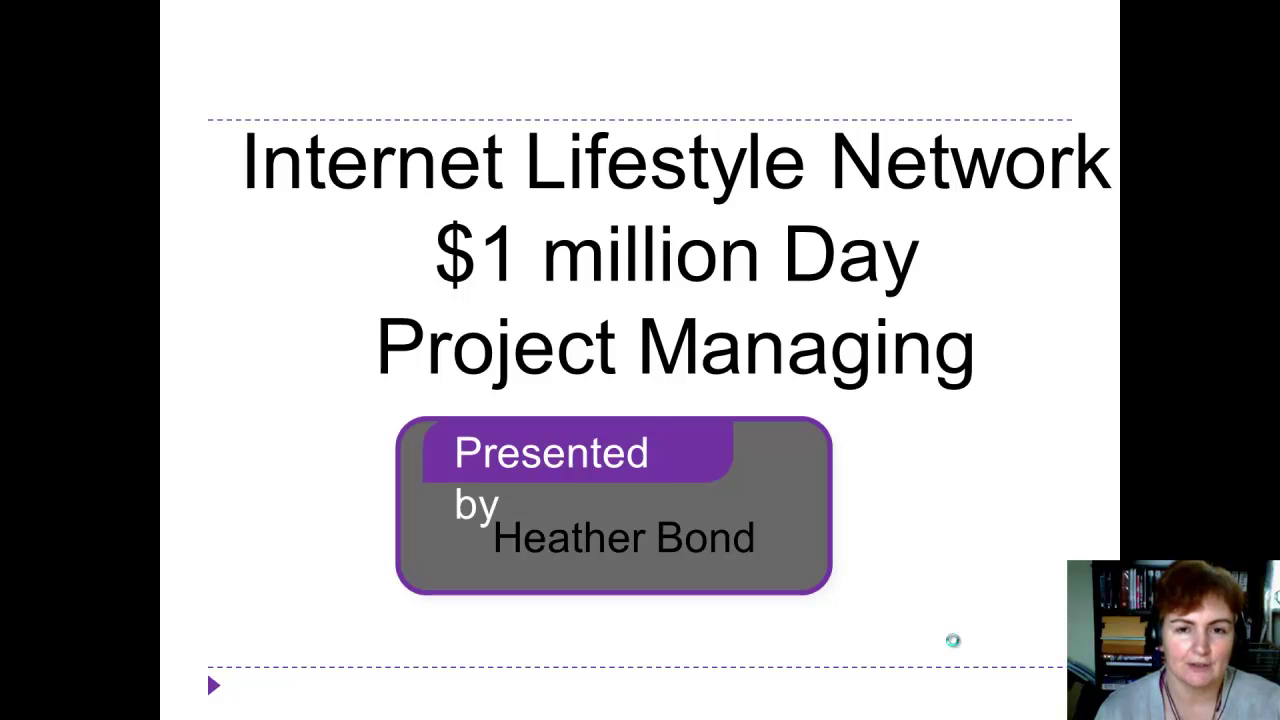
Exit the PowerPoint slide show and bring up the list of open Firefox windows
{"action": "key", "text": "Escape"}
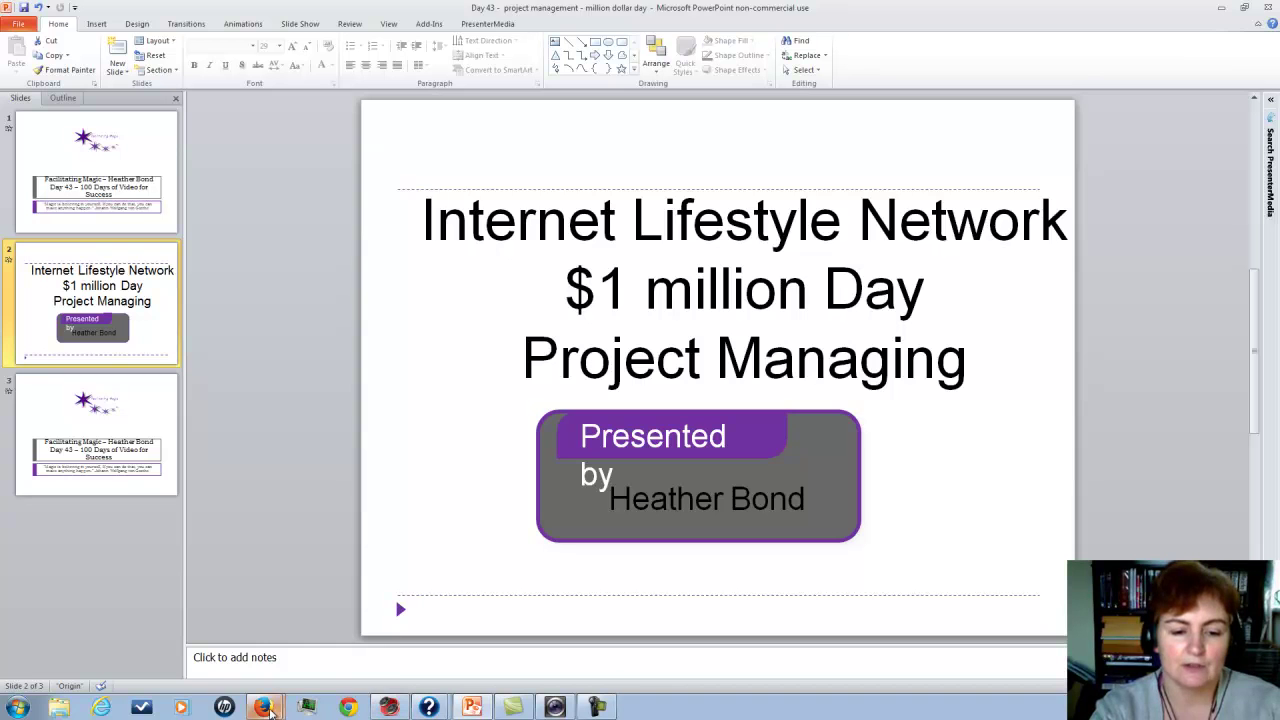
{"action": "left_click", "coordinate": [268, 708]}
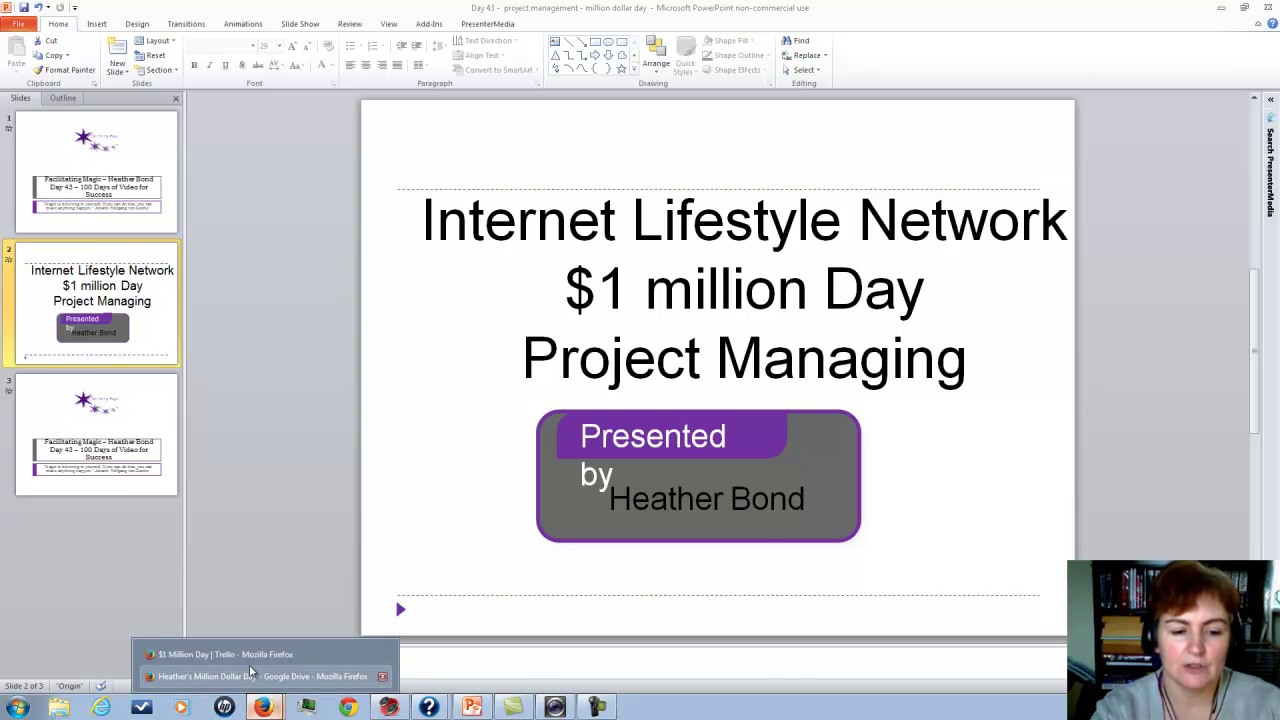
Switch to the to-do presentation and page through Health and Wellbeing and Household List slides
{"action": "left_click", "coordinate": [249, 677]}
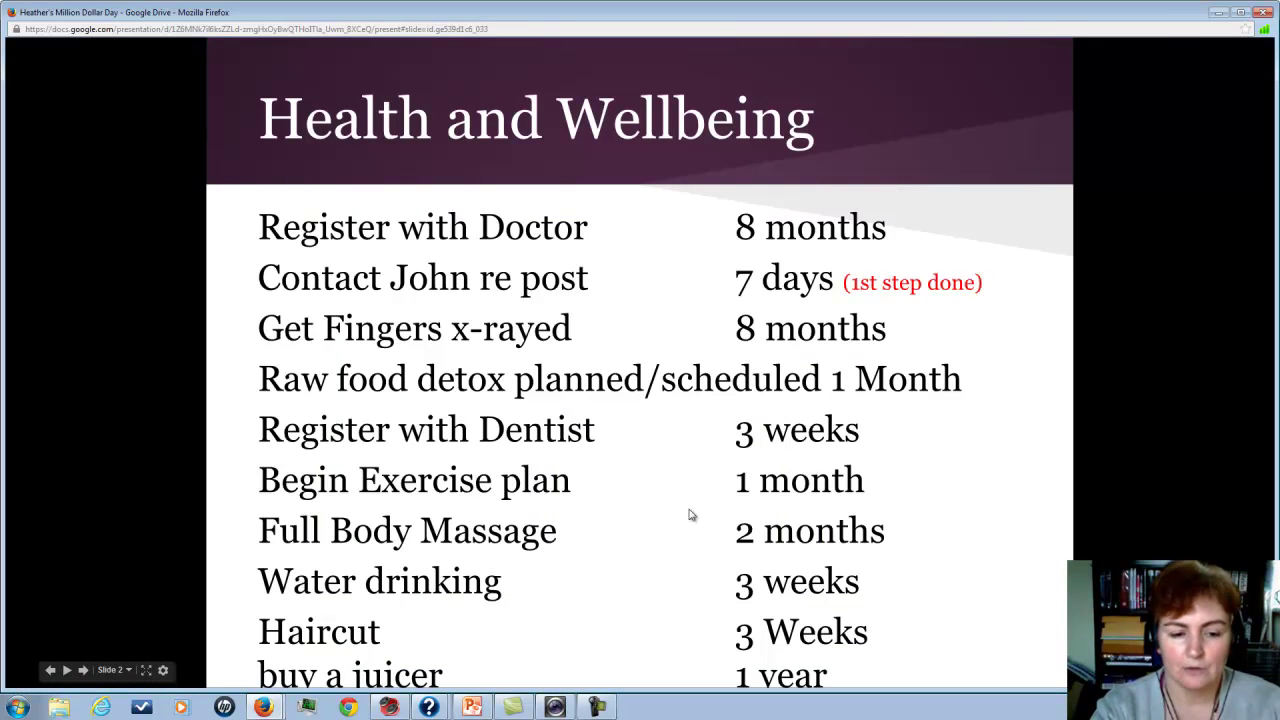
{"action": "key", "text": "Left"}
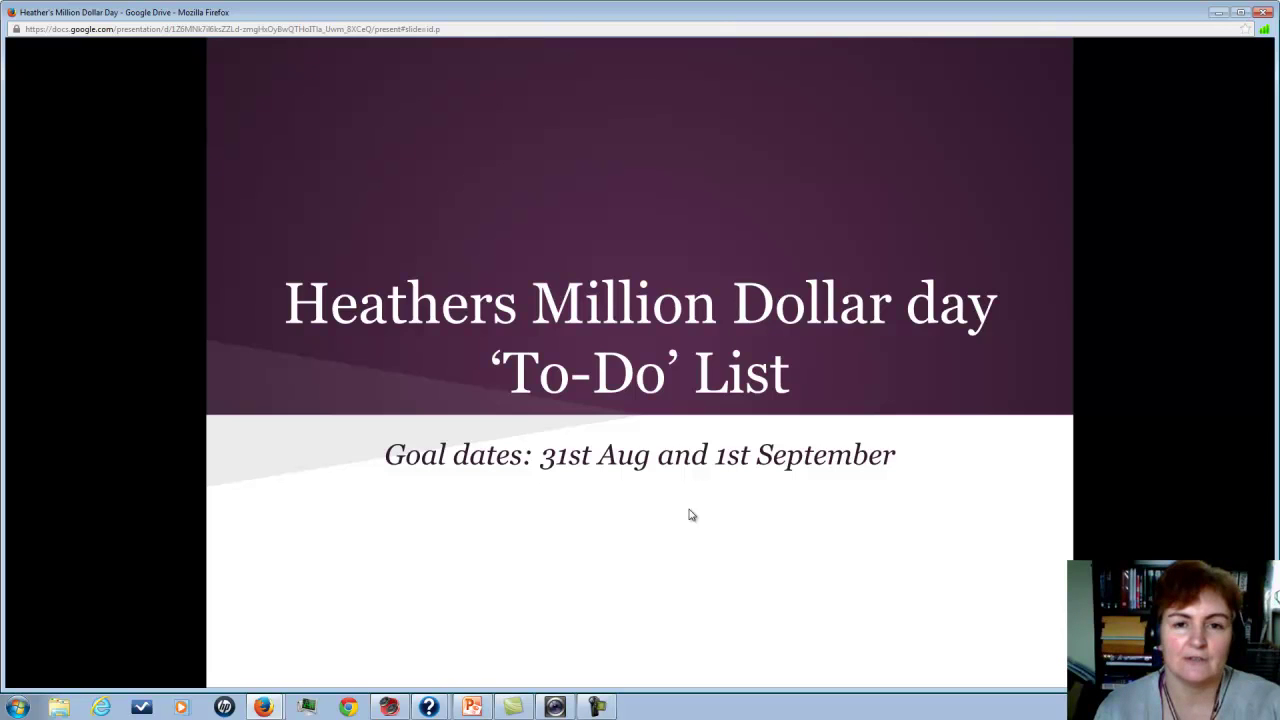
{"action": "left_click", "coordinate": [689, 515]}
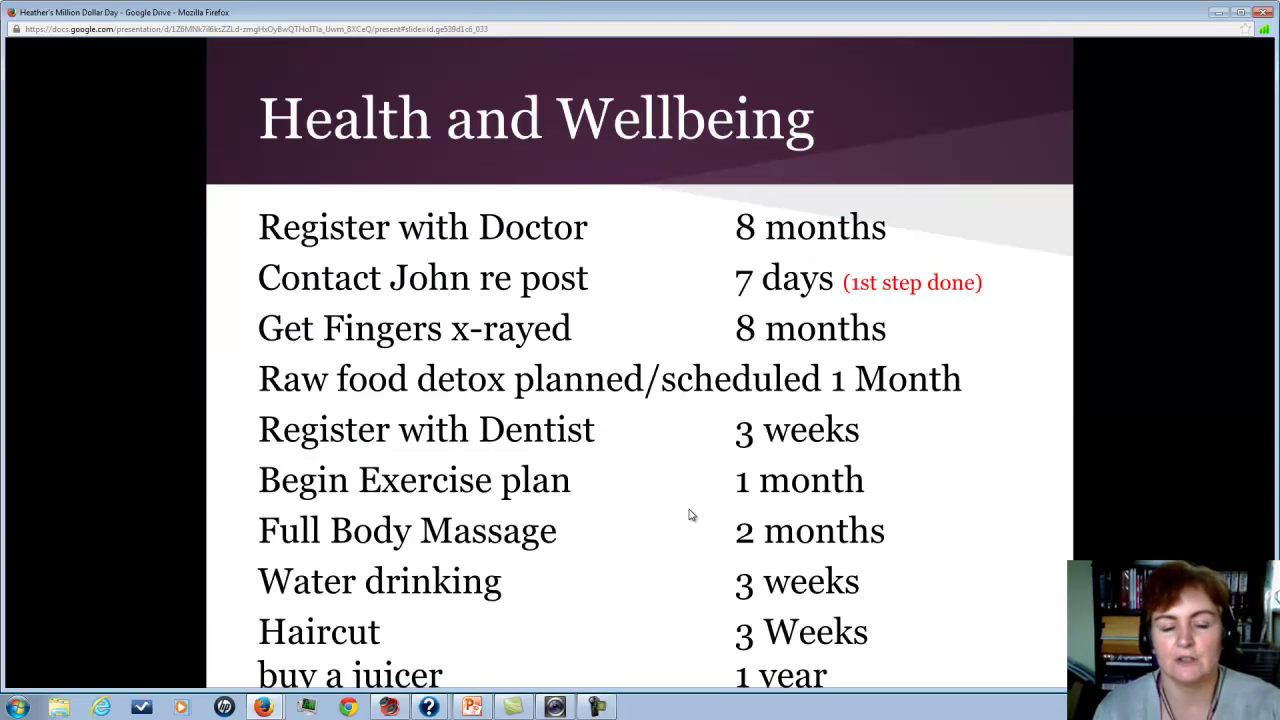
{"action": "left_click", "coordinate": [689, 515]}
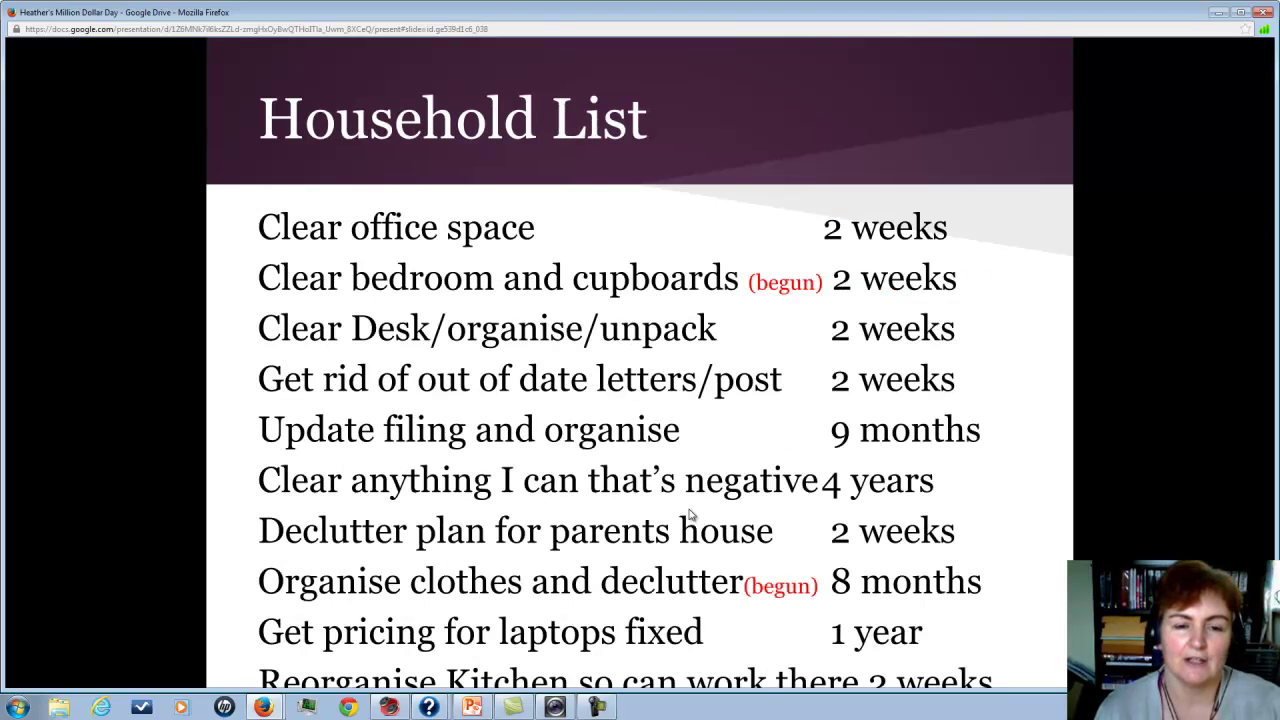
{"action": "key", "text": "Left"}
{"action": "left_click", "coordinate": [689, 515]}
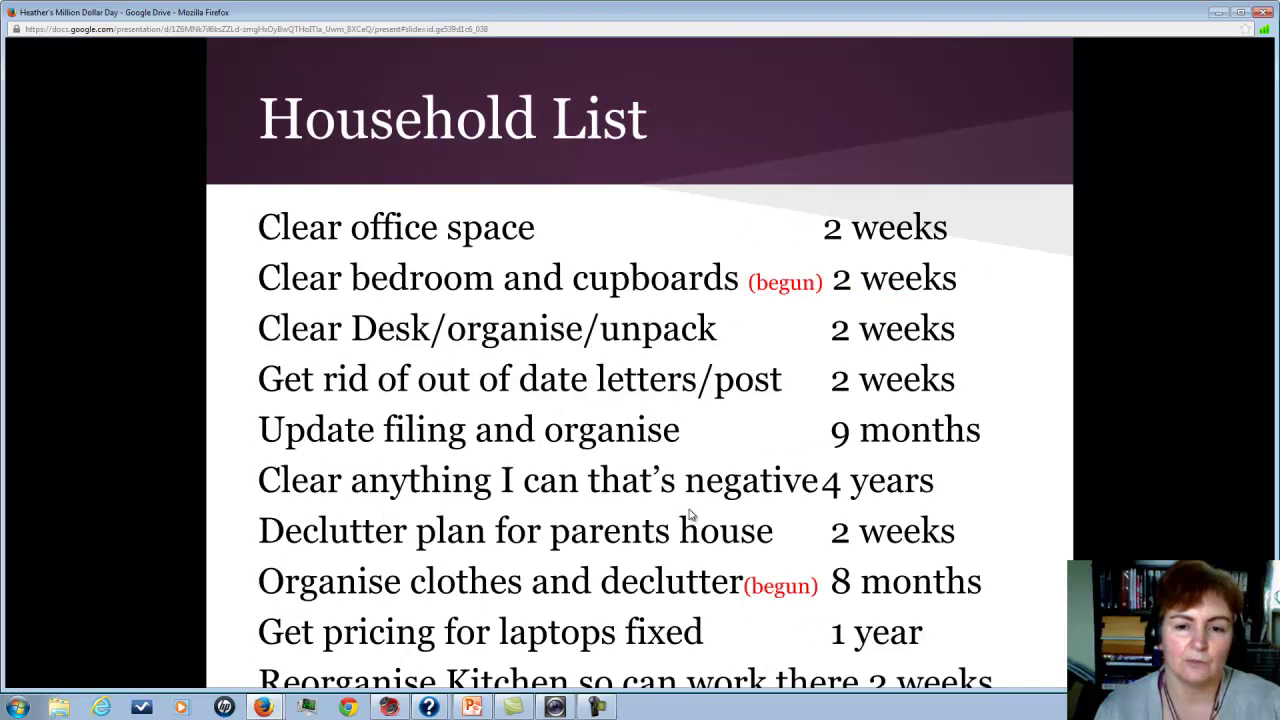
{"action": "left_click", "coordinate": [689, 515]}
{"action": "left_click", "coordinate": [689, 515]}
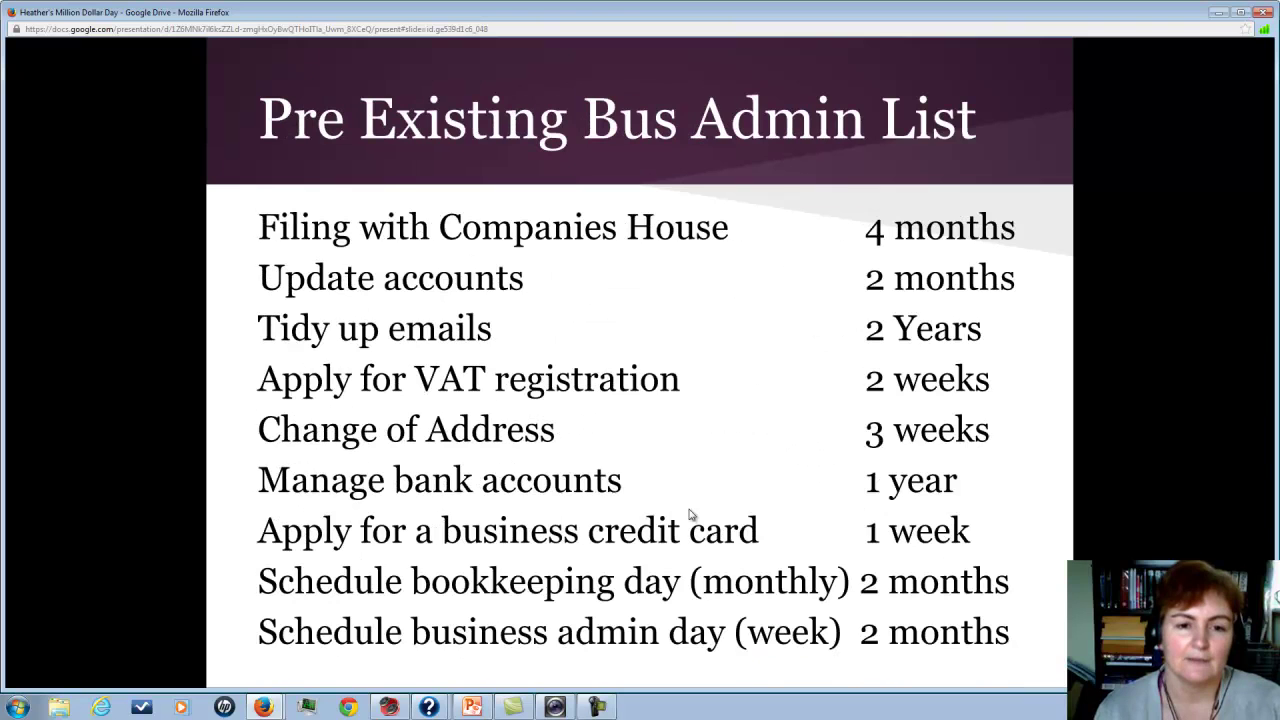
Continue through the Money Making Ideas and Tech to-do slides to Miscellaneous To-Do contd
{"action": "left_click", "coordinate": [689, 515]}
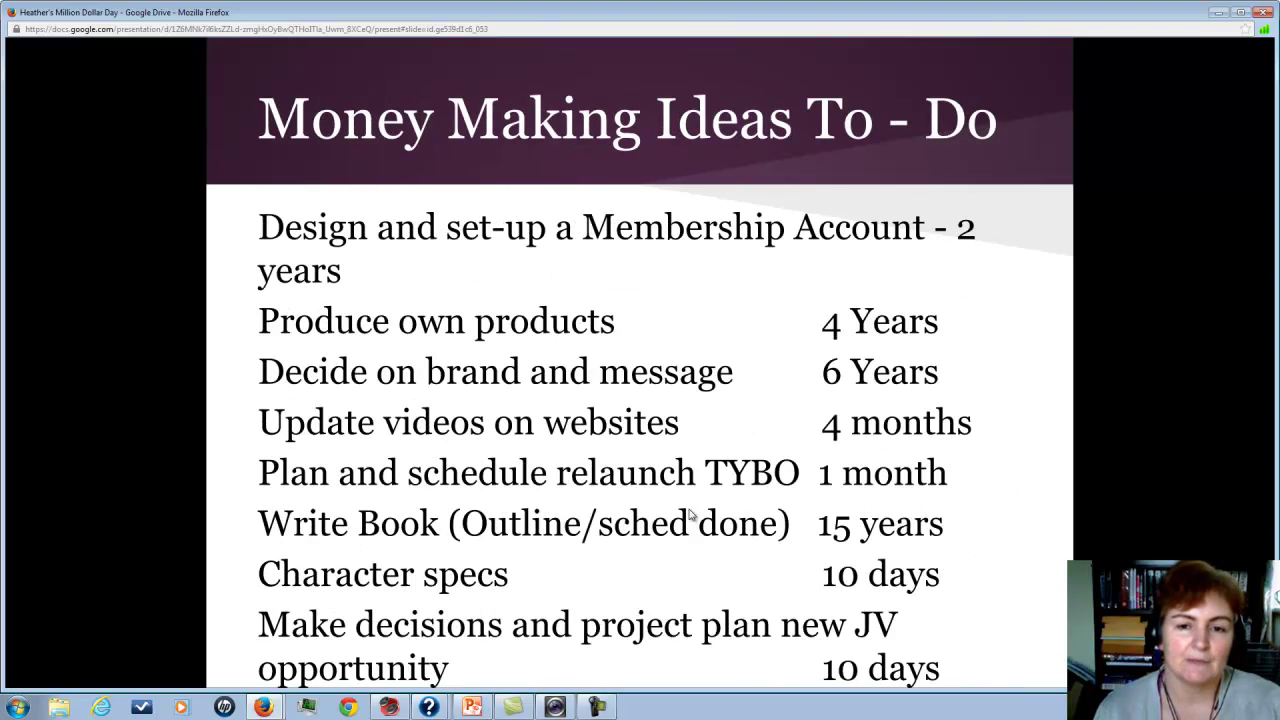
{"action": "left_click", "coordinate": [689, 515]}
{"action": "left_click", "coordinate": [689, 515]}
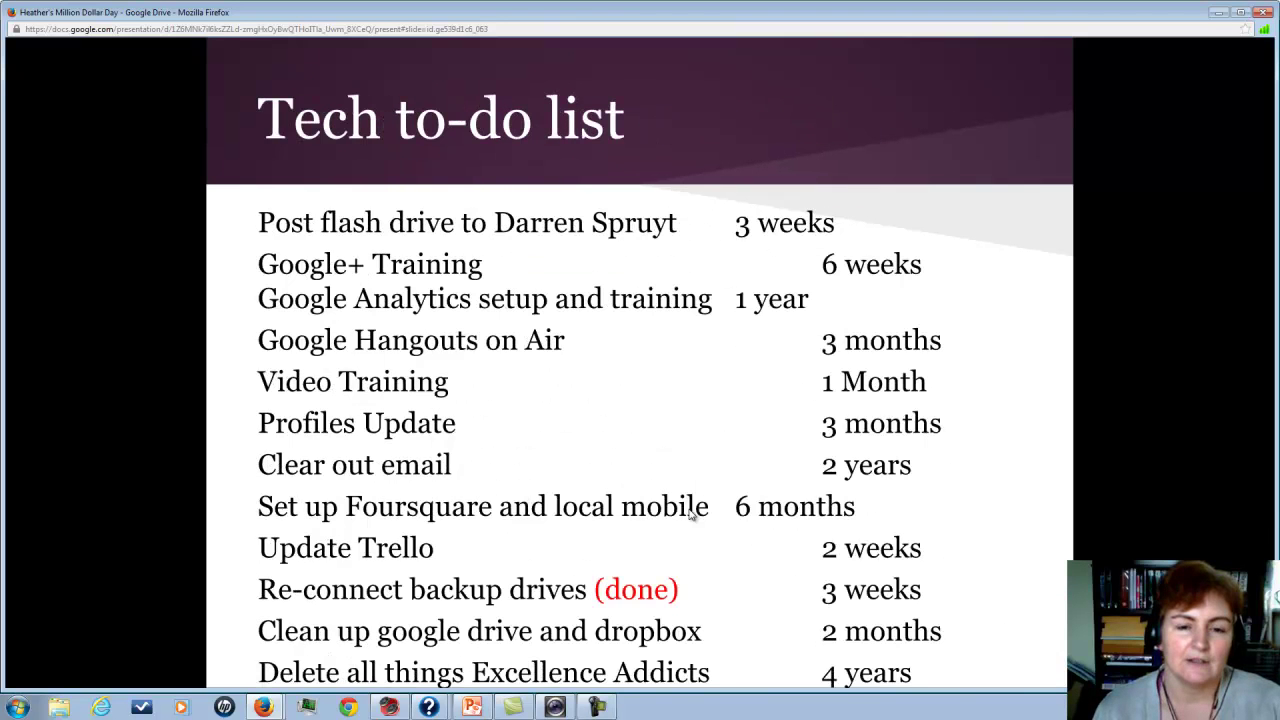
{"action": "left_click", "coordinate": [689, 515]}
{"action": "left_click", "coordinate": [689, 515]}
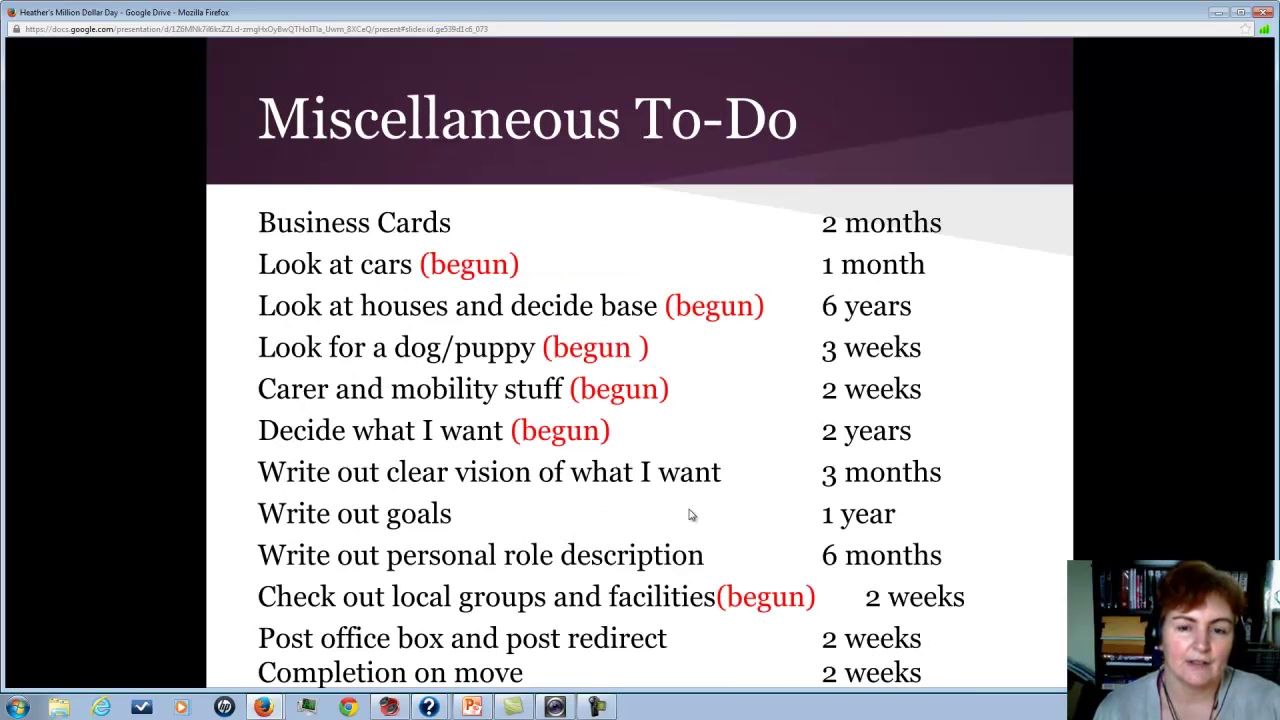
{"action": "left_click", "coordinate": [689, 515]}
Step back to the title slide, then bring the $1 Million Day Trello board forward
{"action": "key", "text": "Left"}
{"action": "key", "text": "Left"}
{"action": "key", "text": "Left"}
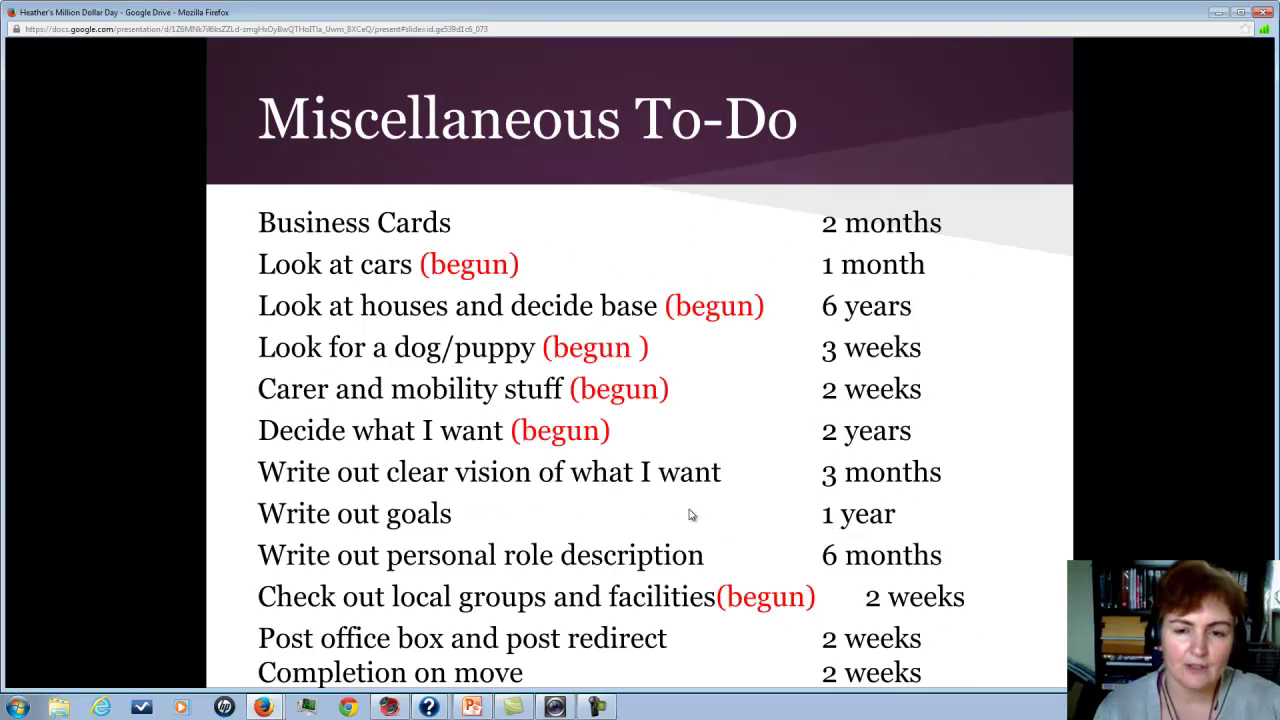
{"action": "key", "text": "Left"}
{"action": "key", "text": "Left"}
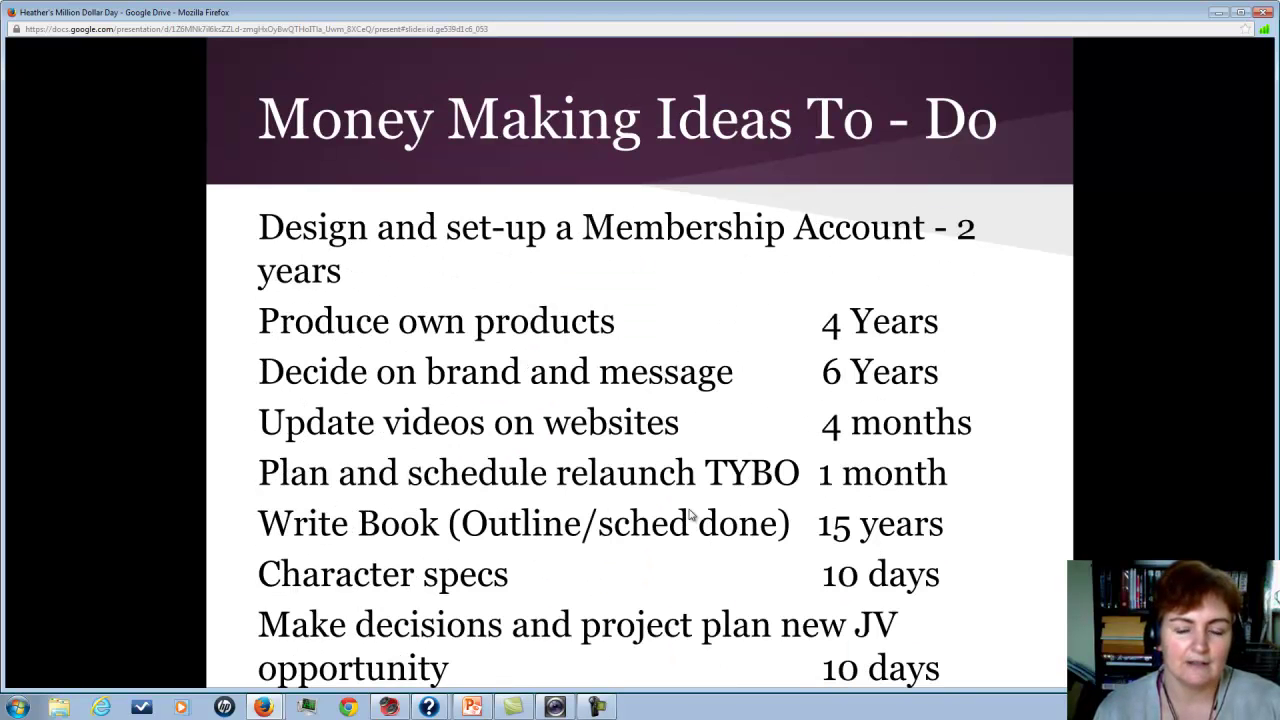
{"action": "key", "text": "Left"}
{"action": "key", "text": "Left"}
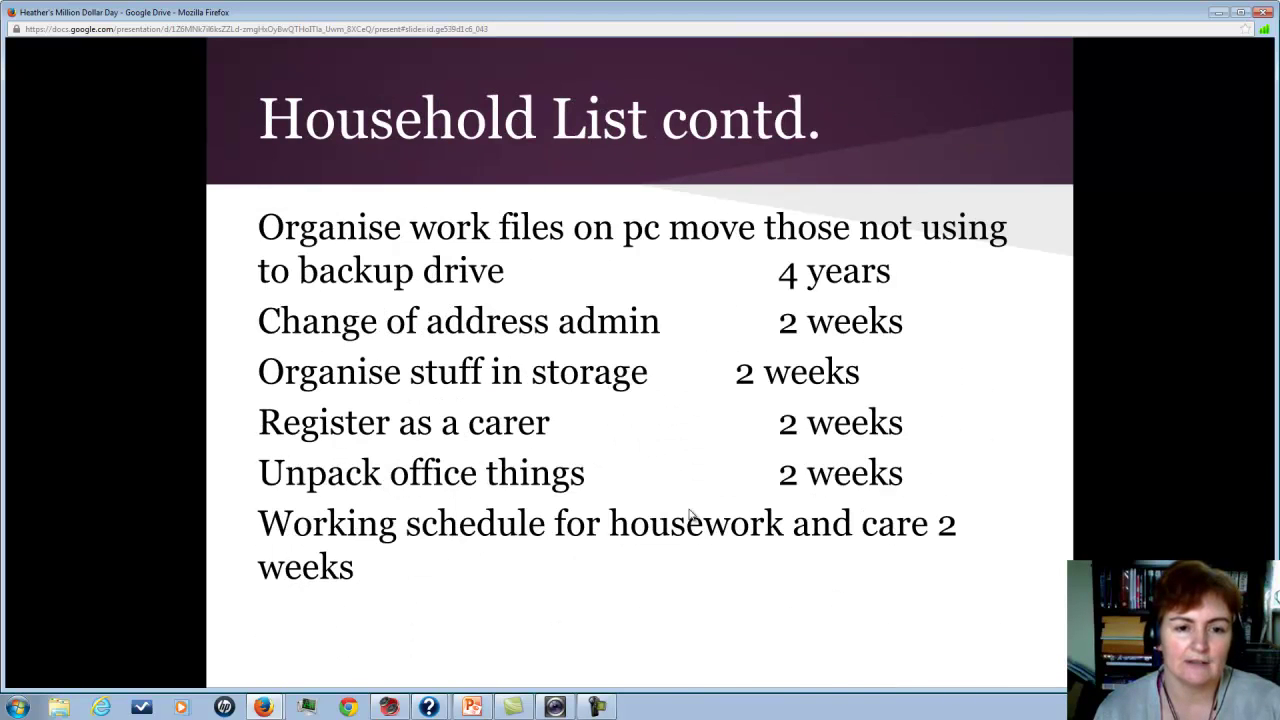
{"action": "key", "text": "Left"}
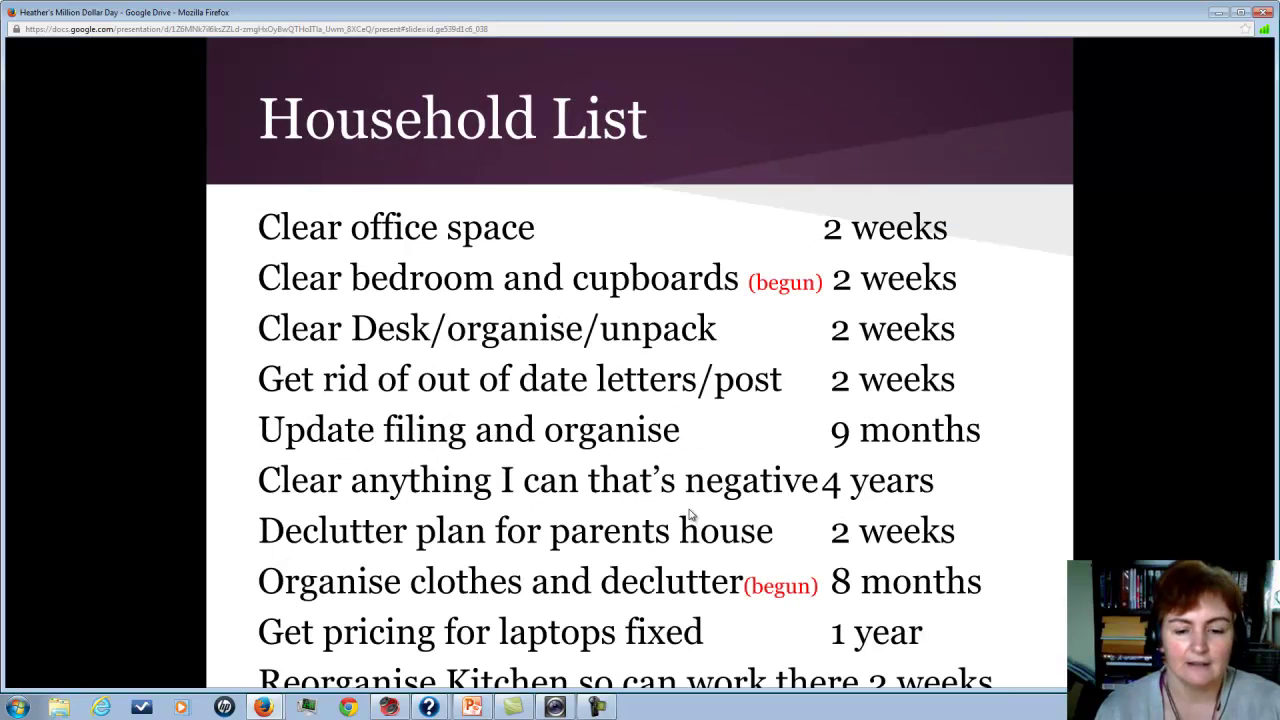
{"action": "key", "text": "Left"}
{"action": "key", "text": "Left"}
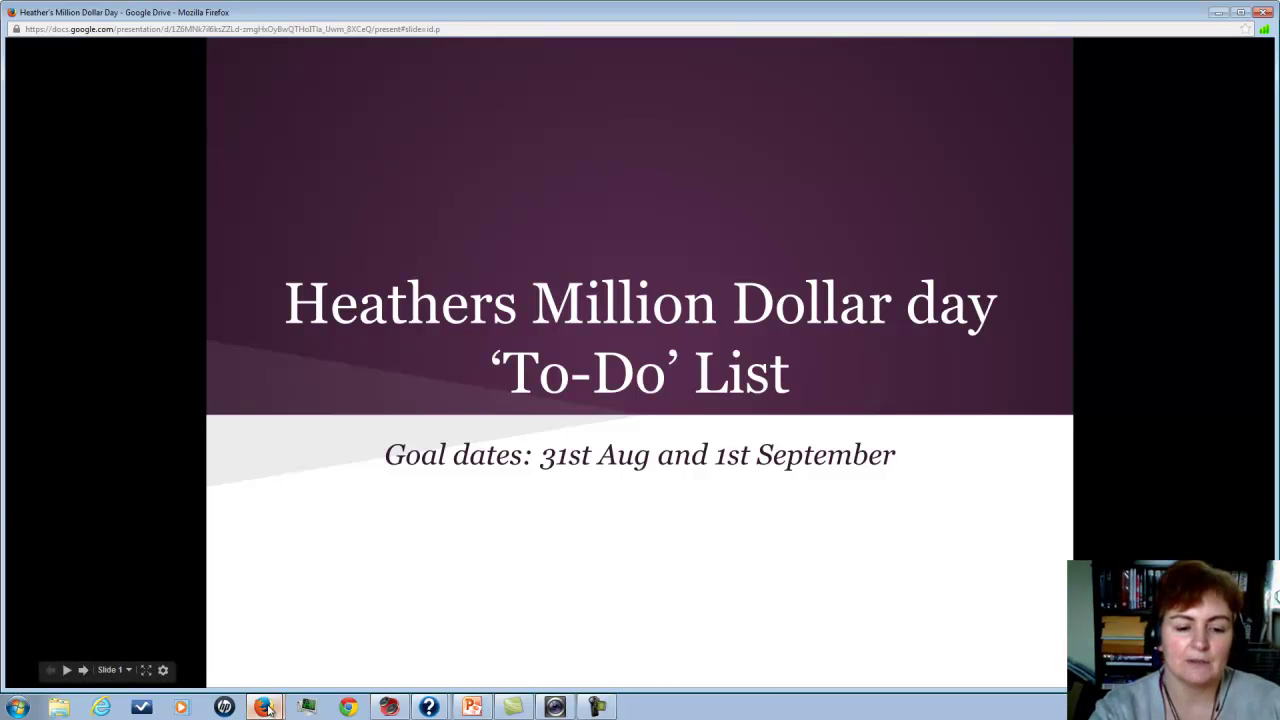
{"action": "mouse_move", "coordinate": [268, 708]}
{"action": "left_click", "coordinate": [247, 655]}
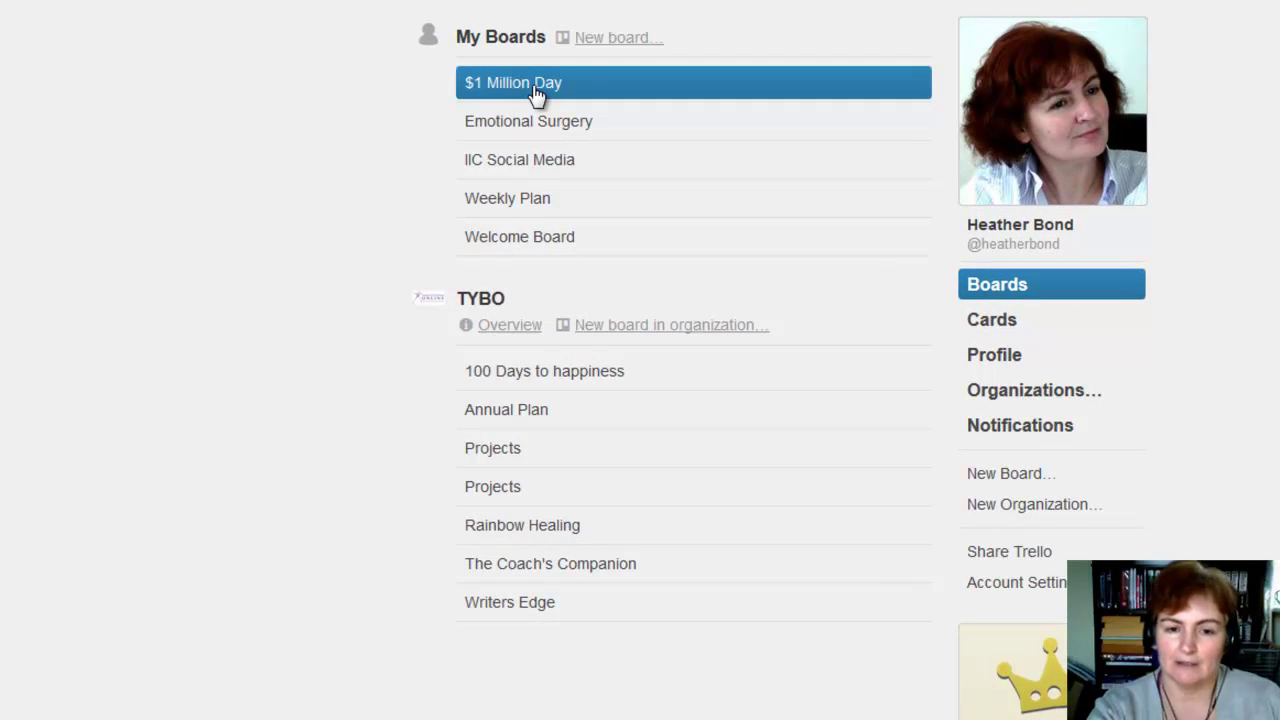
{"action": "left_click", "coordinate": [536, 94]}
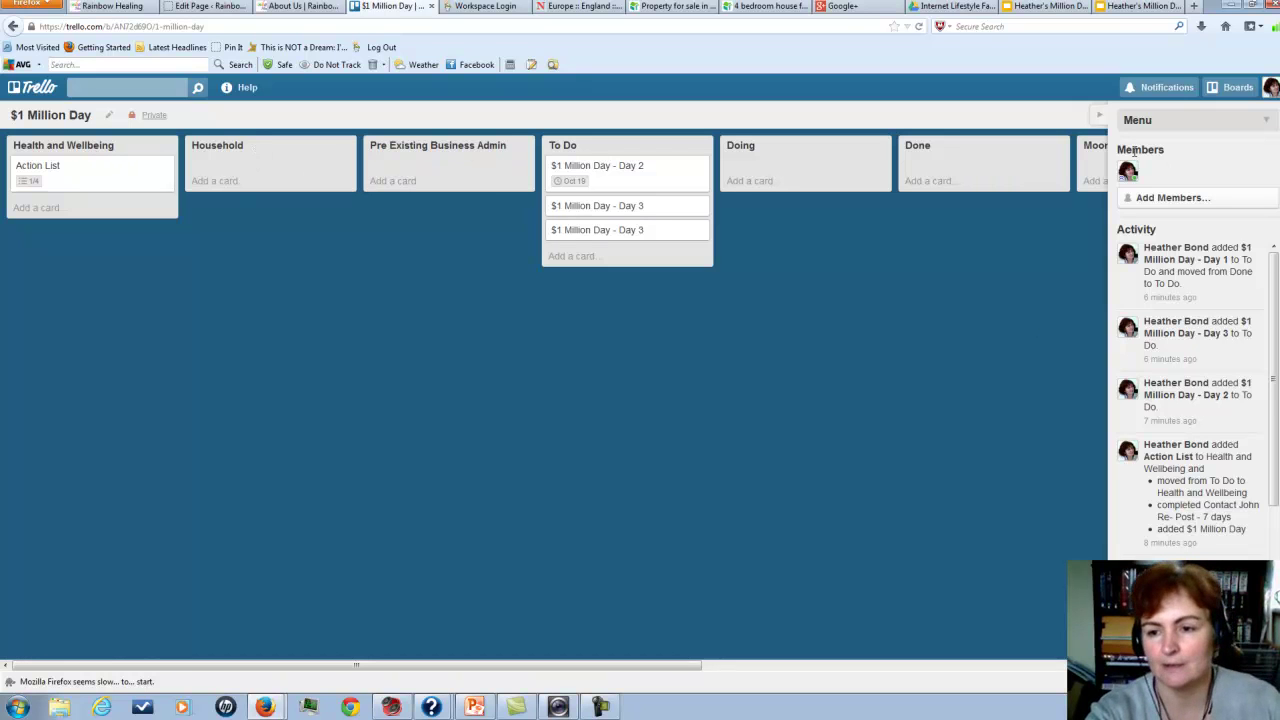
Move Mooney Making Ideas and Tech to-do List ahead of To Do, hiding the board sidebar
{"action": "left_click_drag", "start_coordinate": [1086, 155], "coordinate": [556, 140]}
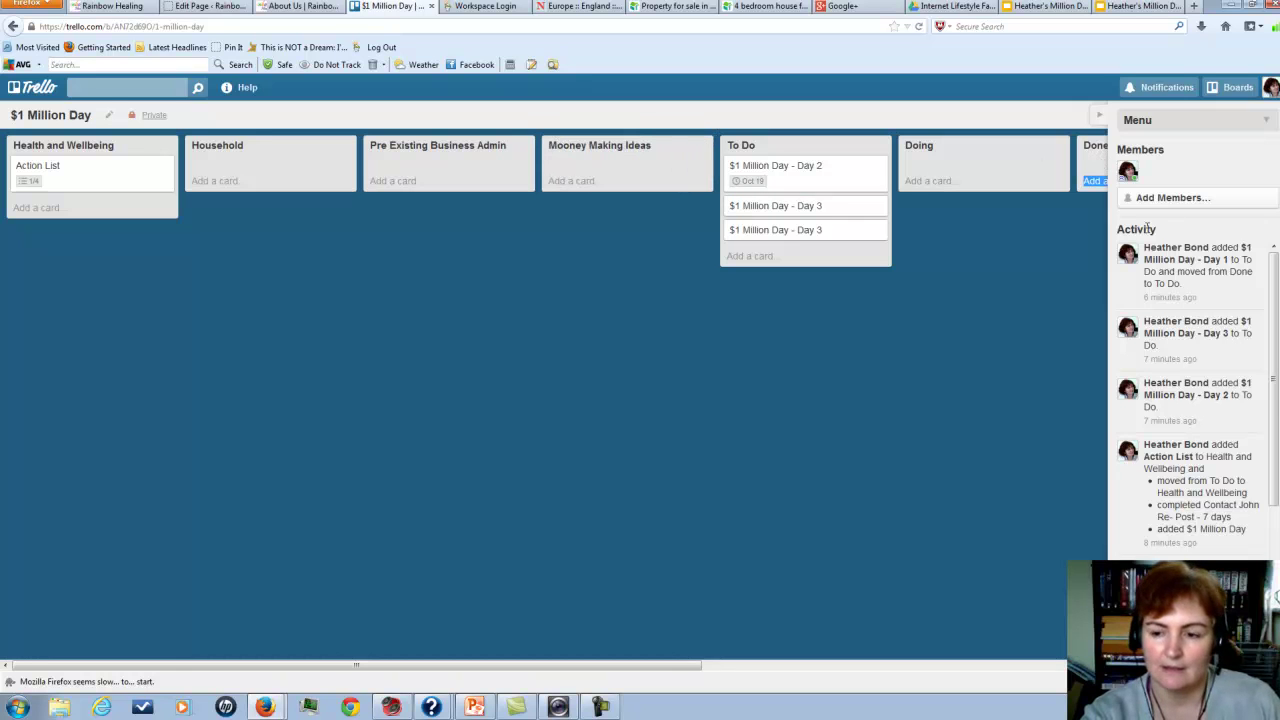
{"action": "left_click", "coordinate": [1269, 122]}
{"action": "left_click", "coordinate": [1267, 121]}
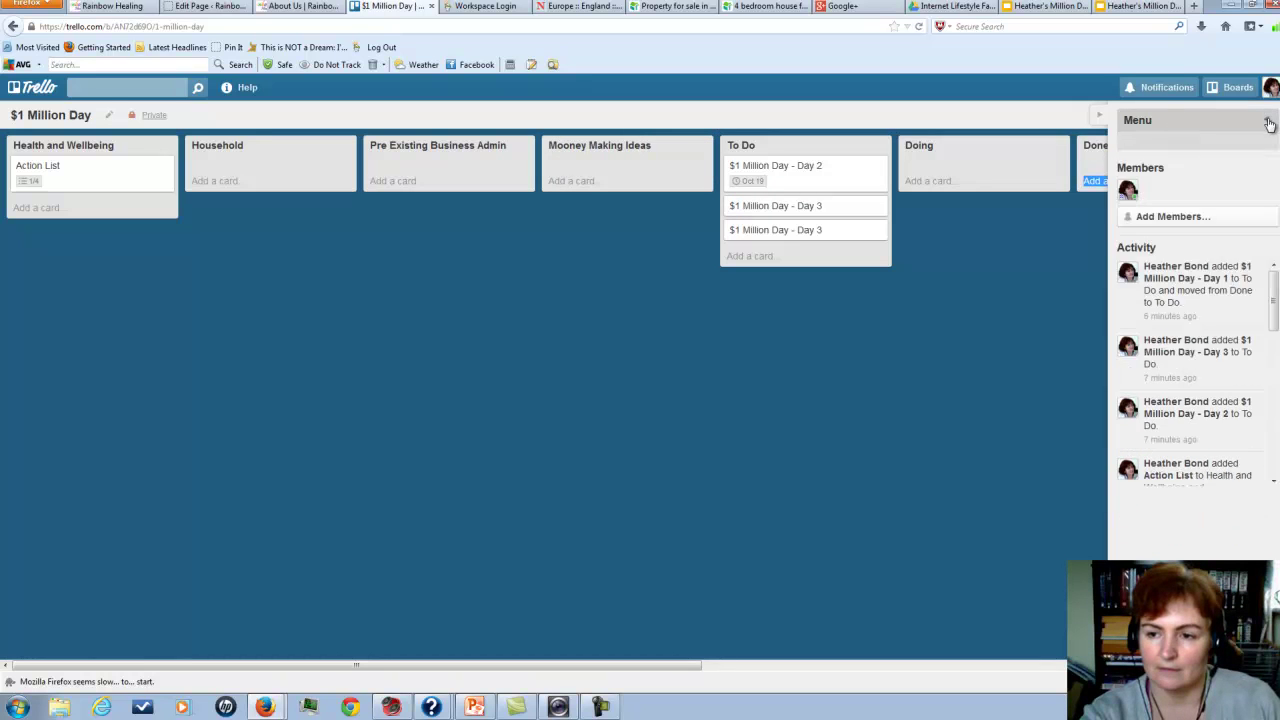
{"action": "left_click", "coordinate": [1099, 117]}
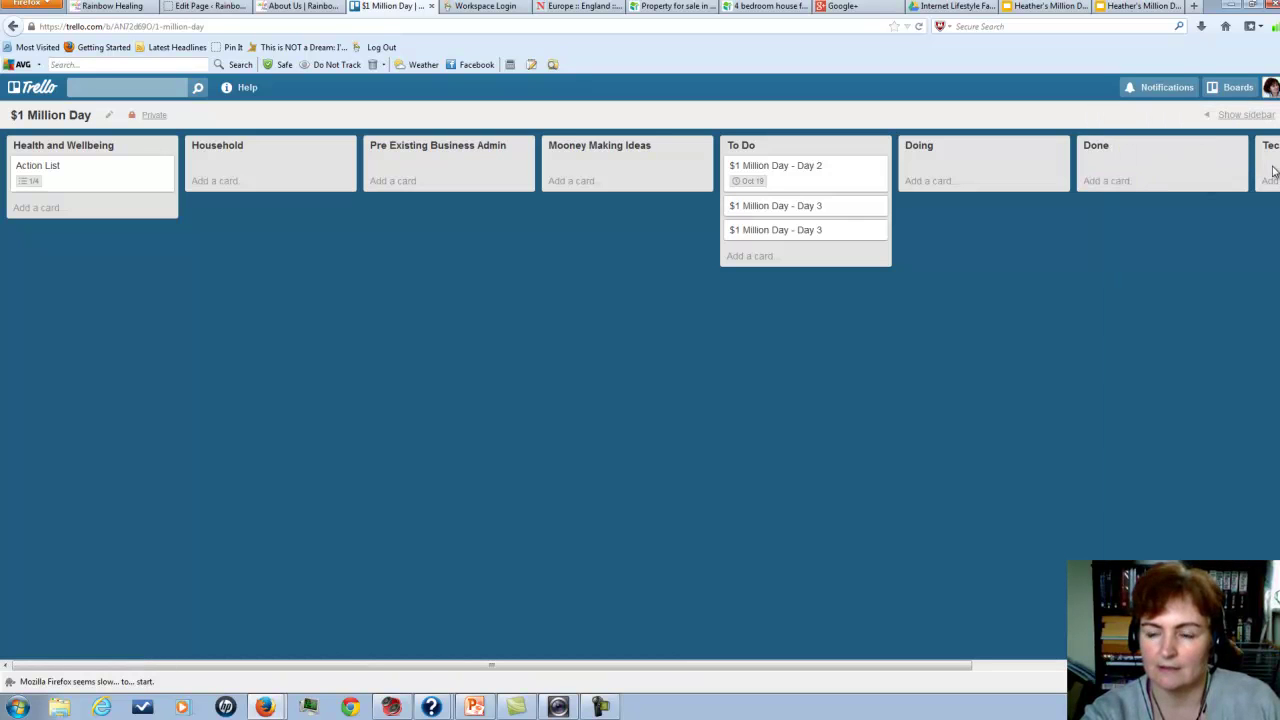
{"action": "left_click_drag", "start_coordinate": [1273, 148], "coordinate": [791, 154]}
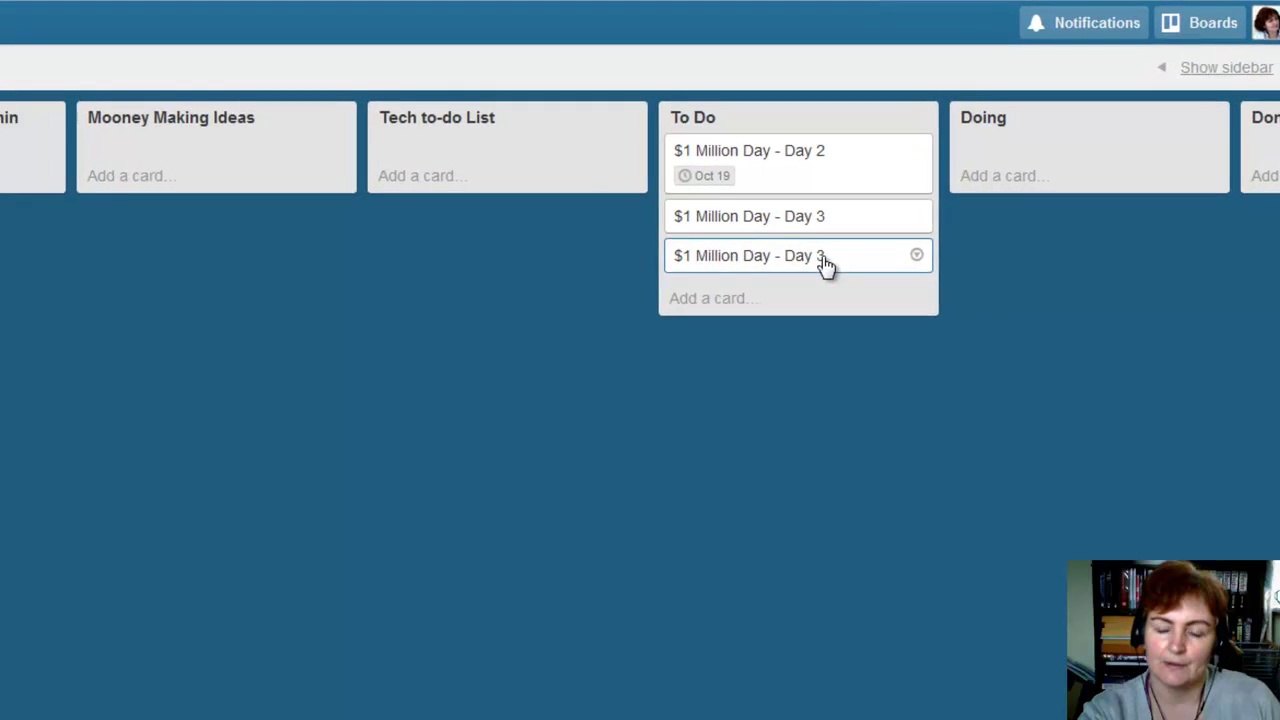
Rename the second Day 3 card to '$1 Million Day - Day 4' and close it
{"action": "left_click", "coordinate": [812, 261]}
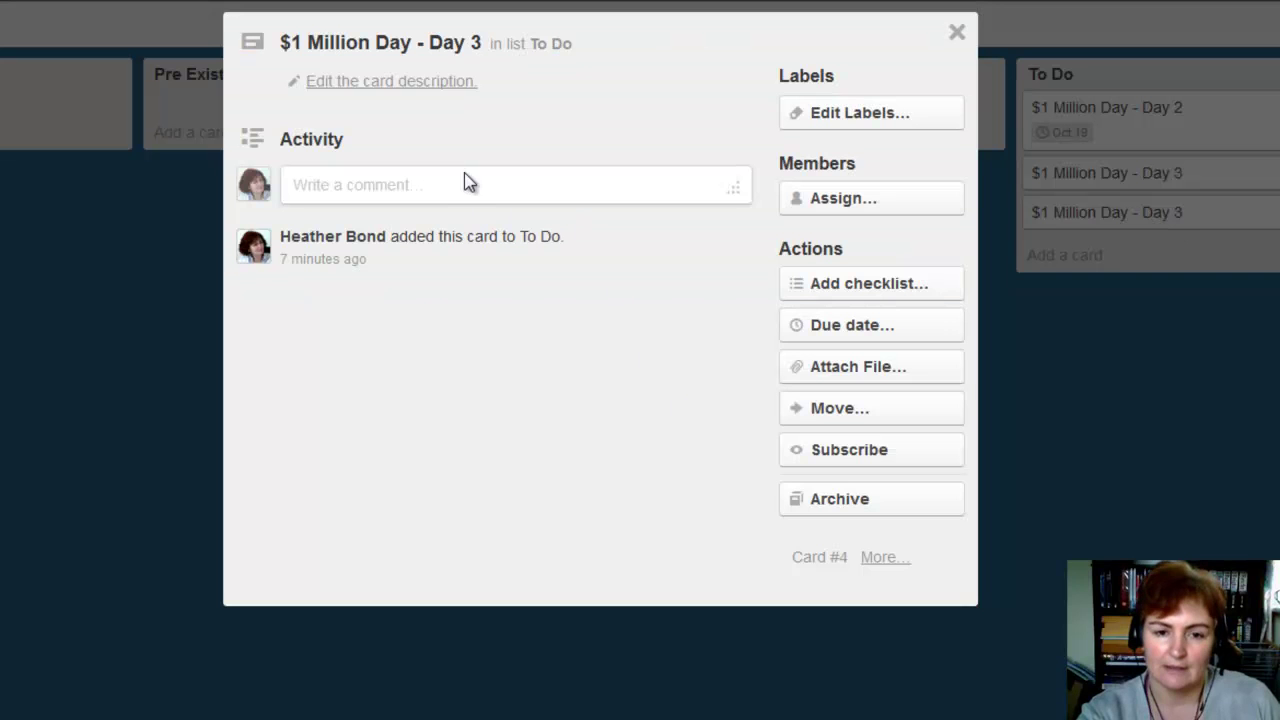
{"action": "left_click", "coordinate": [458, 56]}
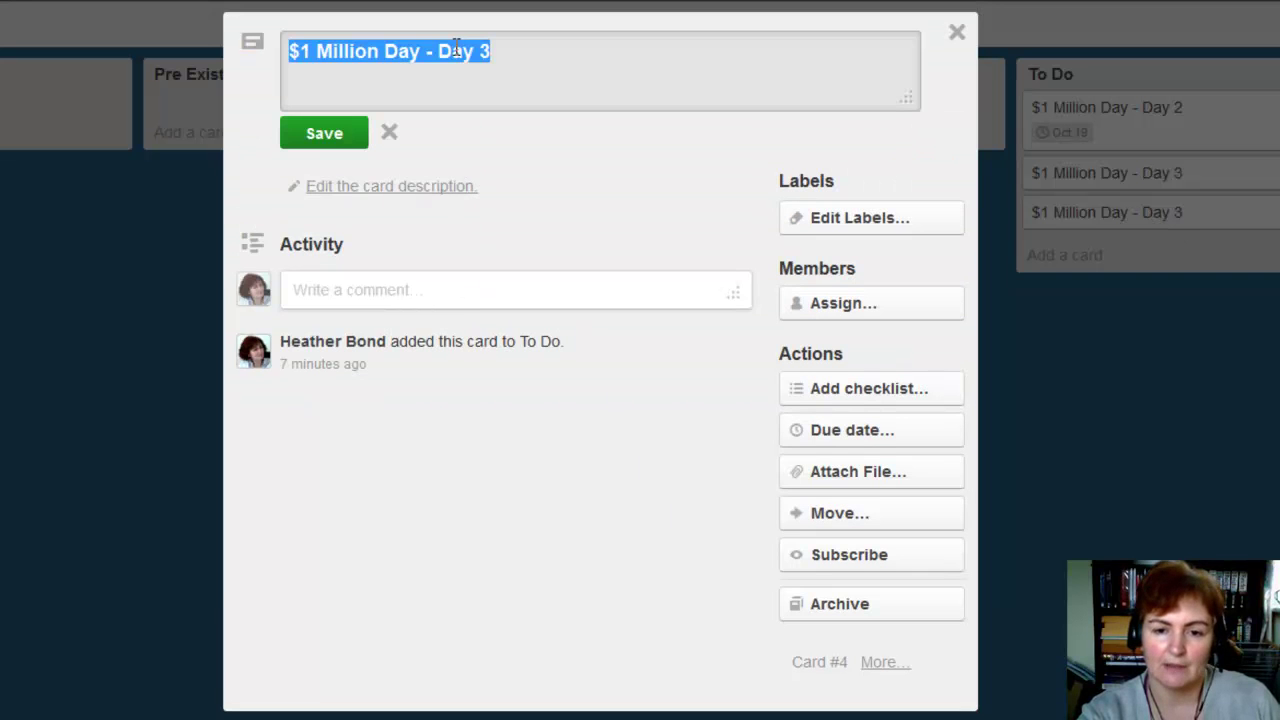
{"action": "left_click", "coordinate": [491, 50]}
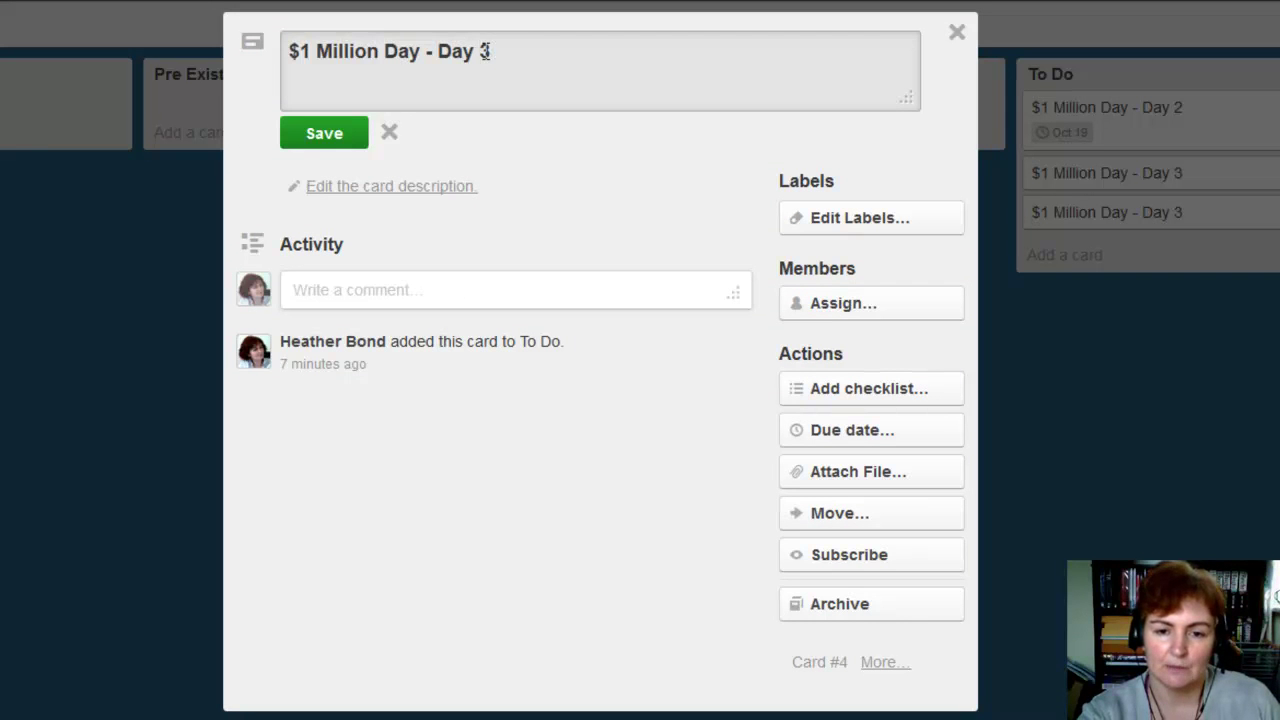
{"action": "double_click", "coordinate": [488, 51]}
{"action": "type", "text": "4"}
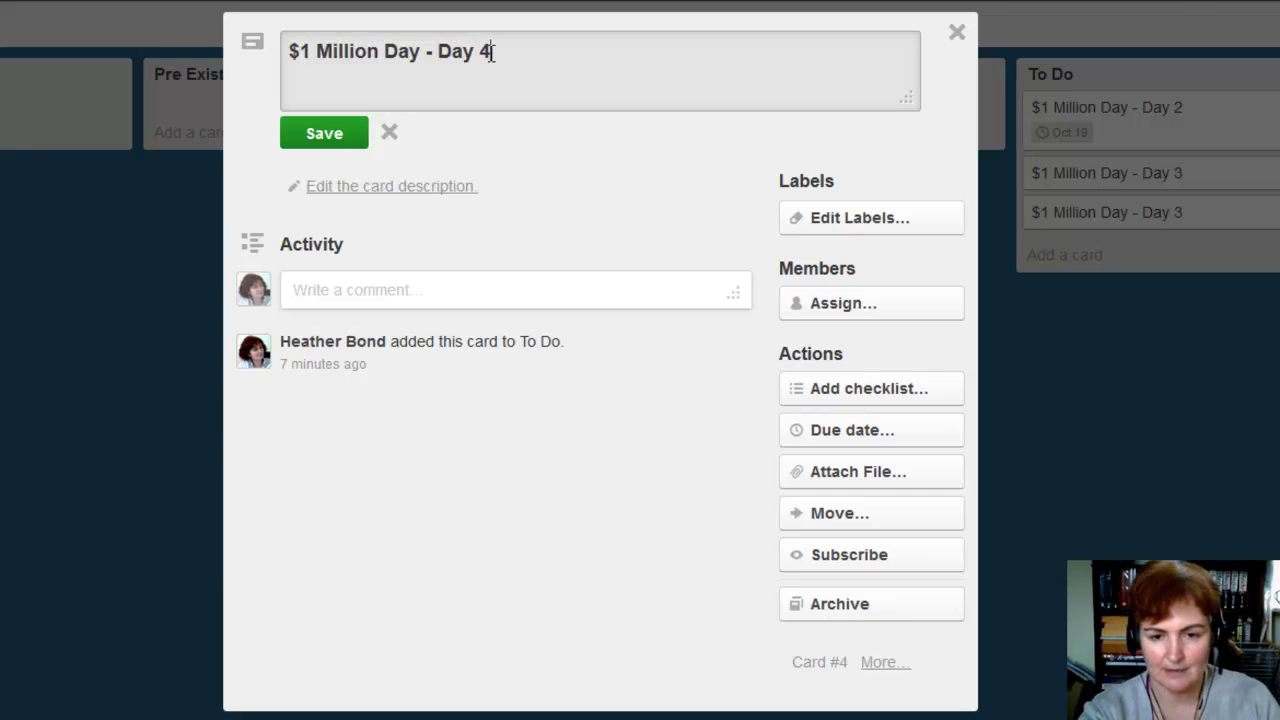
{"action": "left_click", "coordinate": [349, 145]}
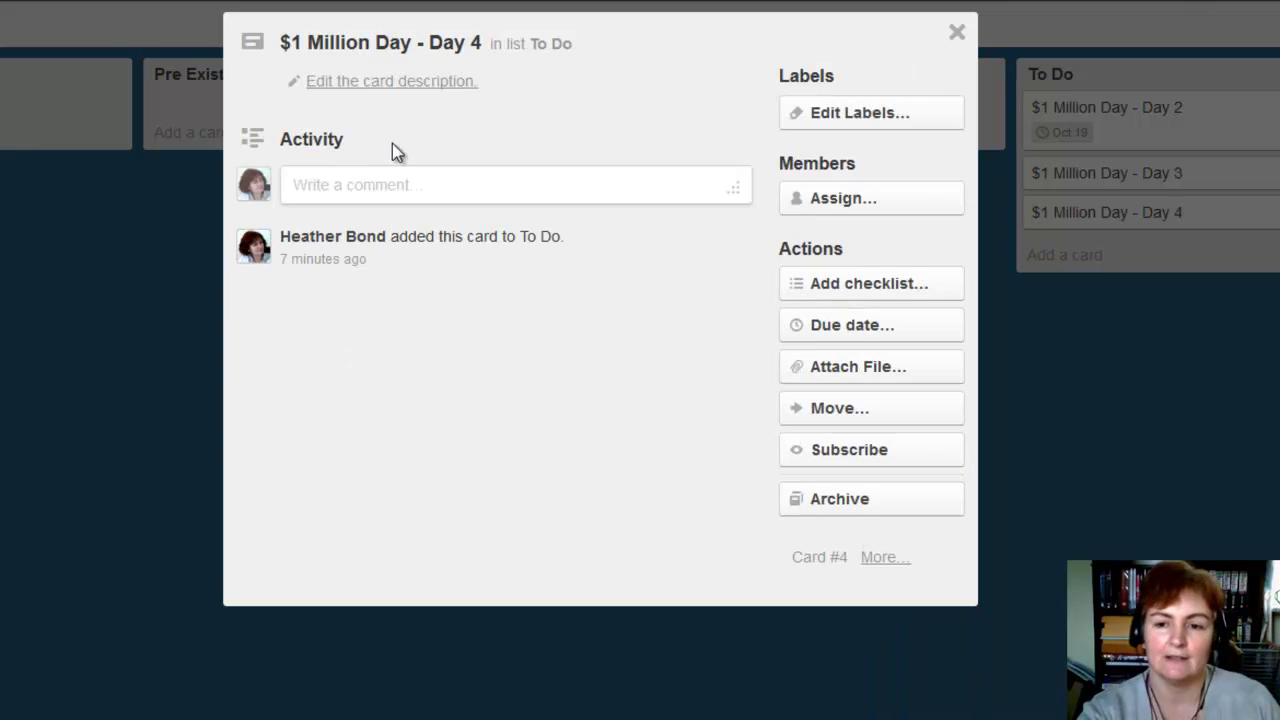
{"action": "left_click", "coordinate": [962, 37]}
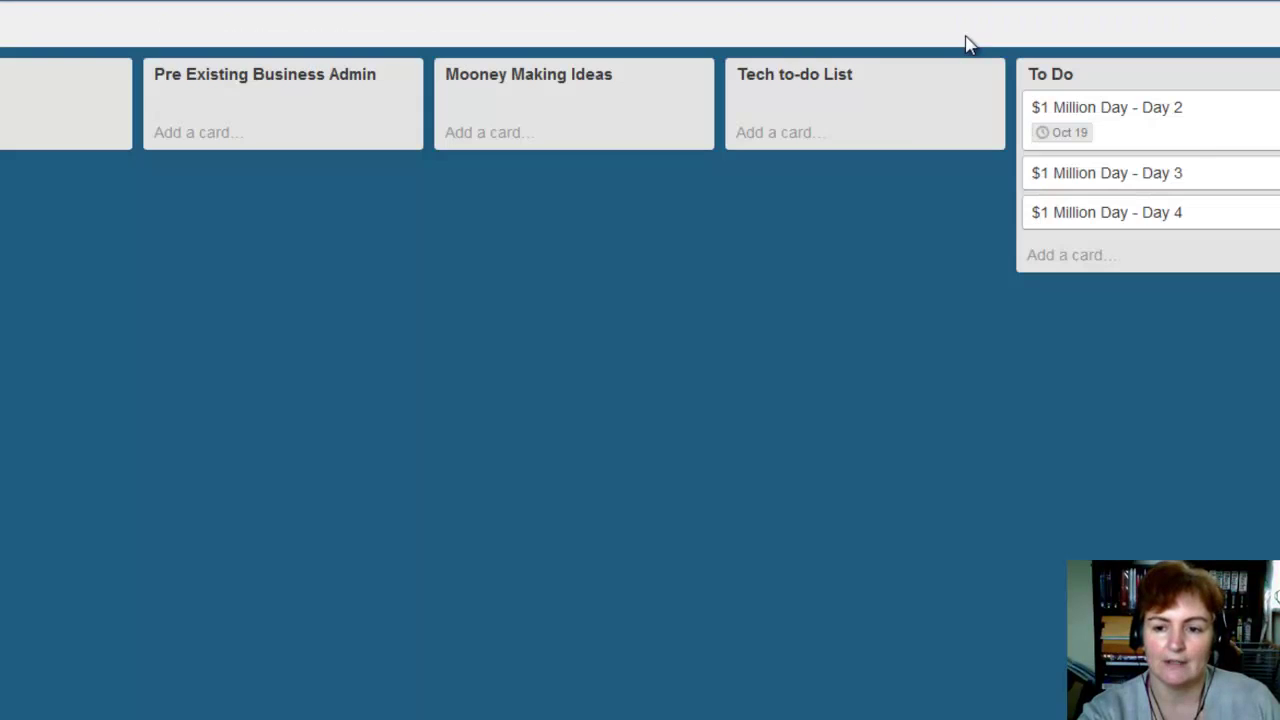
Open the $1 Million Day - Day 2 card and keep its Oct 19 due date
{"action": "left_click", "coordinate": [1148, 137]}
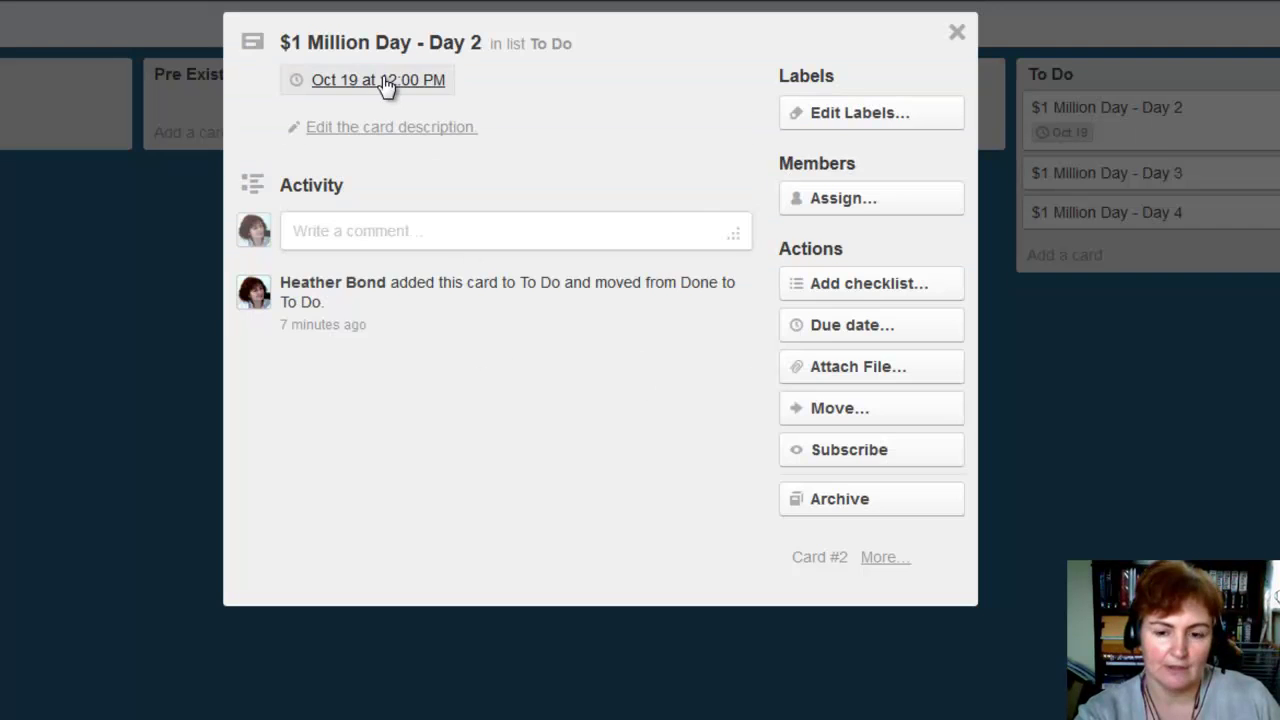
{"action": "left_click", "coordinate": [766, 340]}
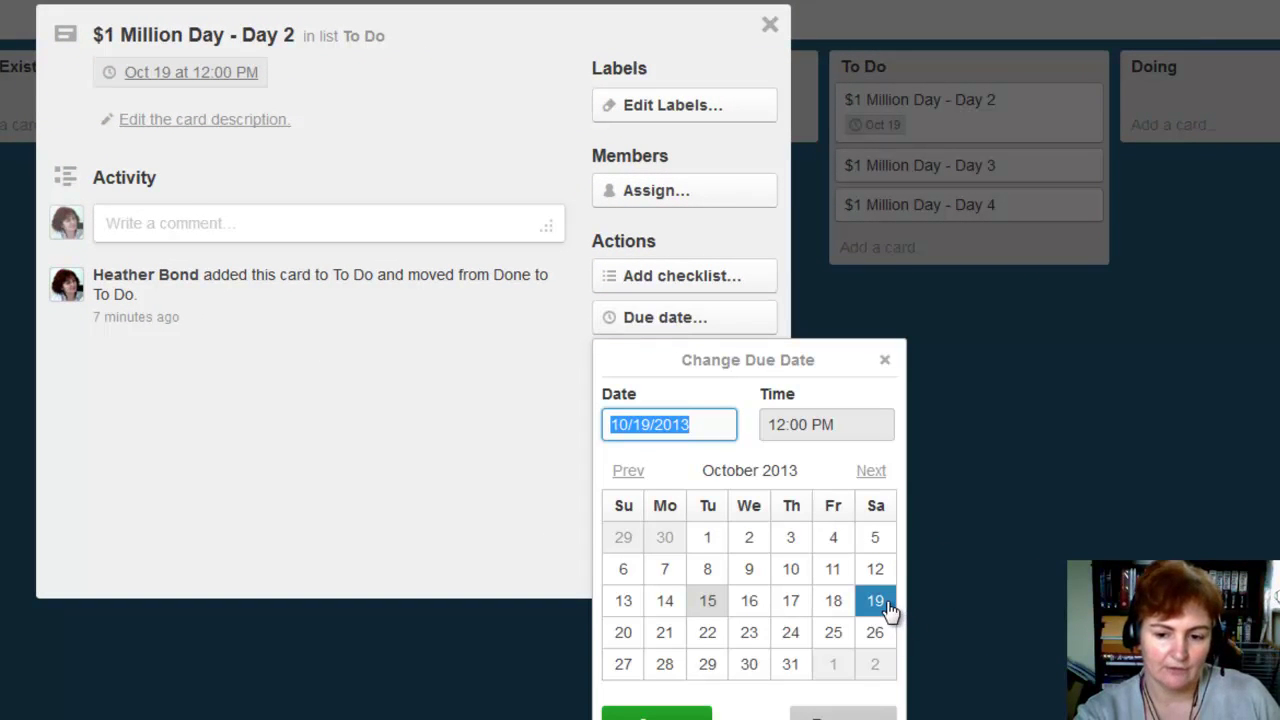
{"action": "left_click", "coordinate": [672, 716]}
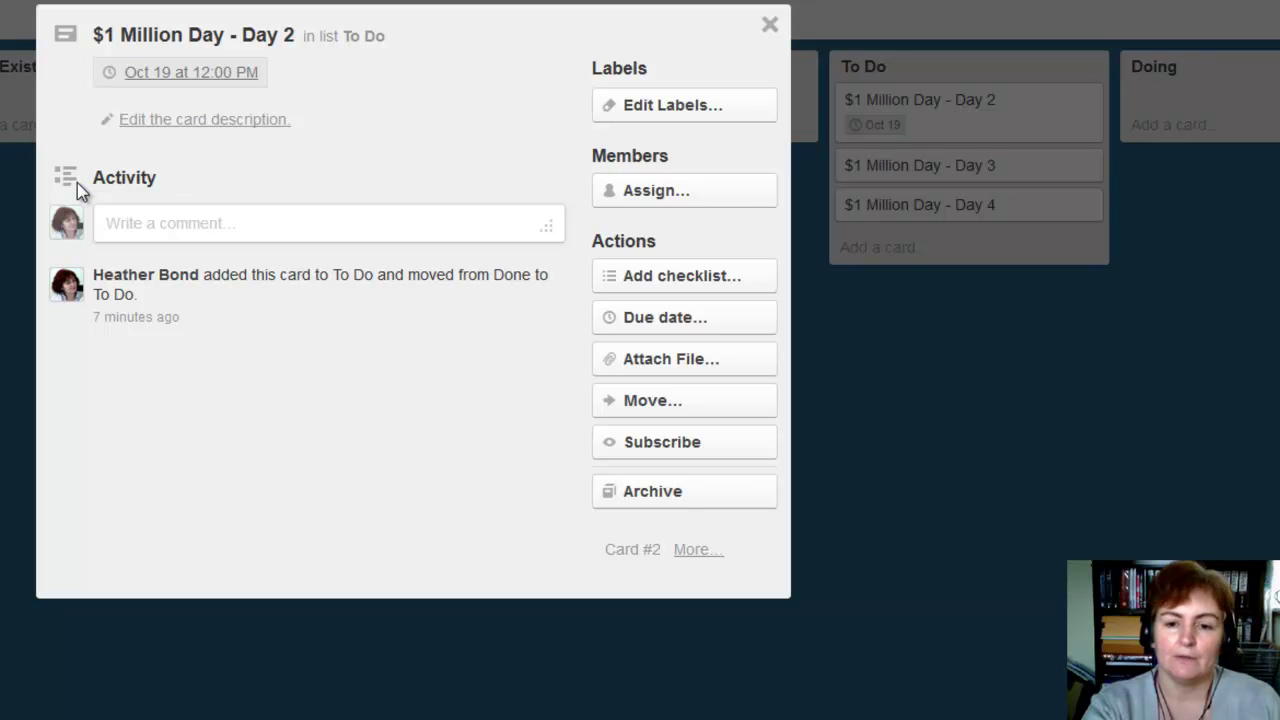
Add a 'TO do Actions' checklist copied from $1 Million Day, then tick its second item
{"action": "left_click", "coordinate": [627, 286]}
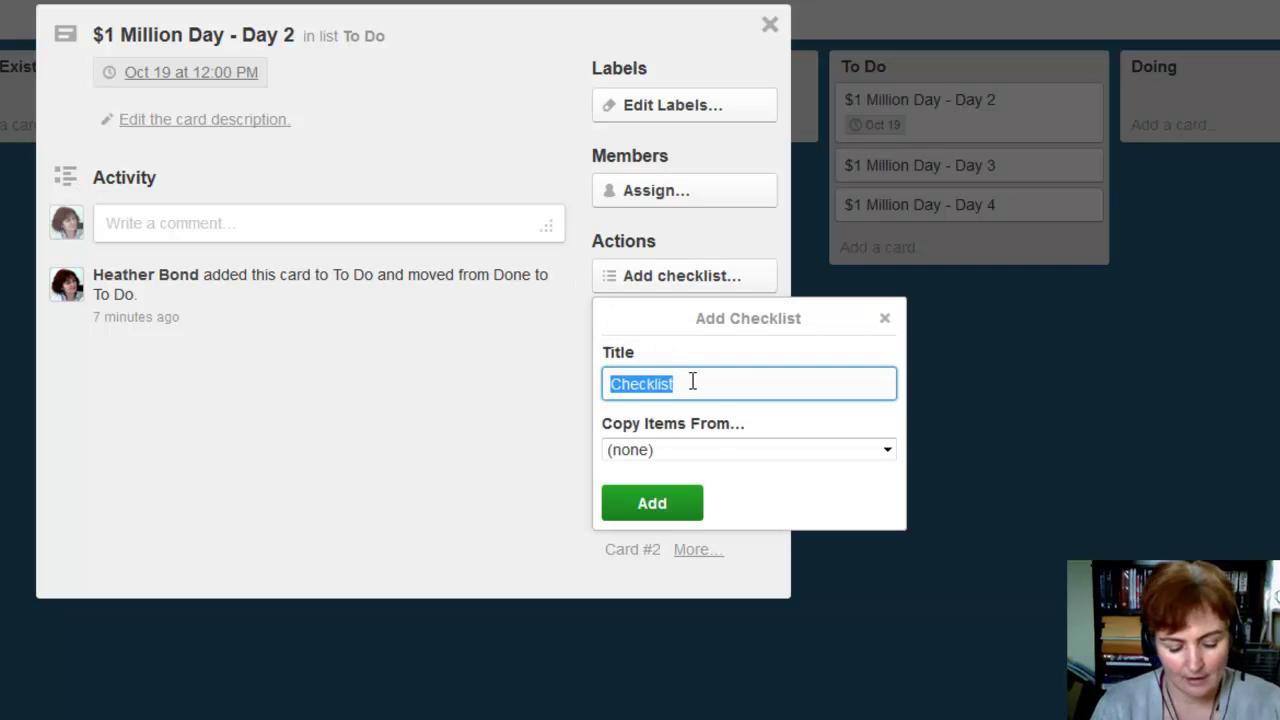
{"action": "type", "text": "T"}
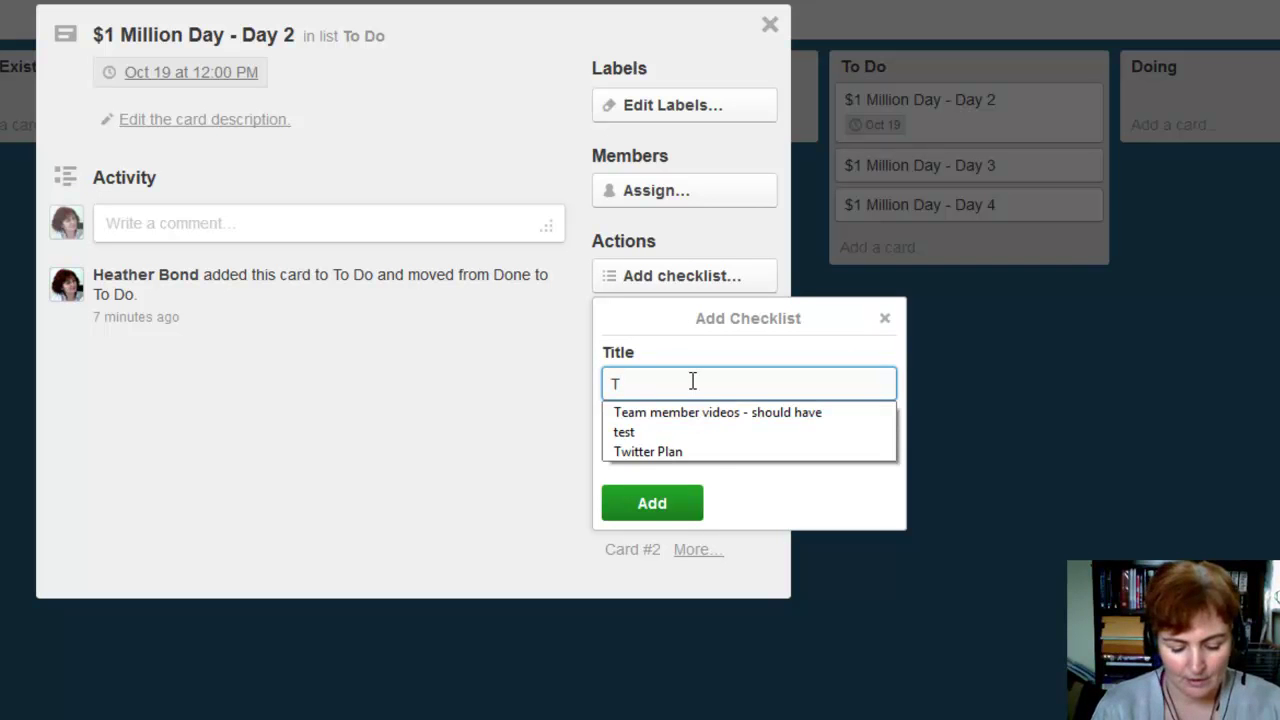
{"action": "type", "text": "O do A"}
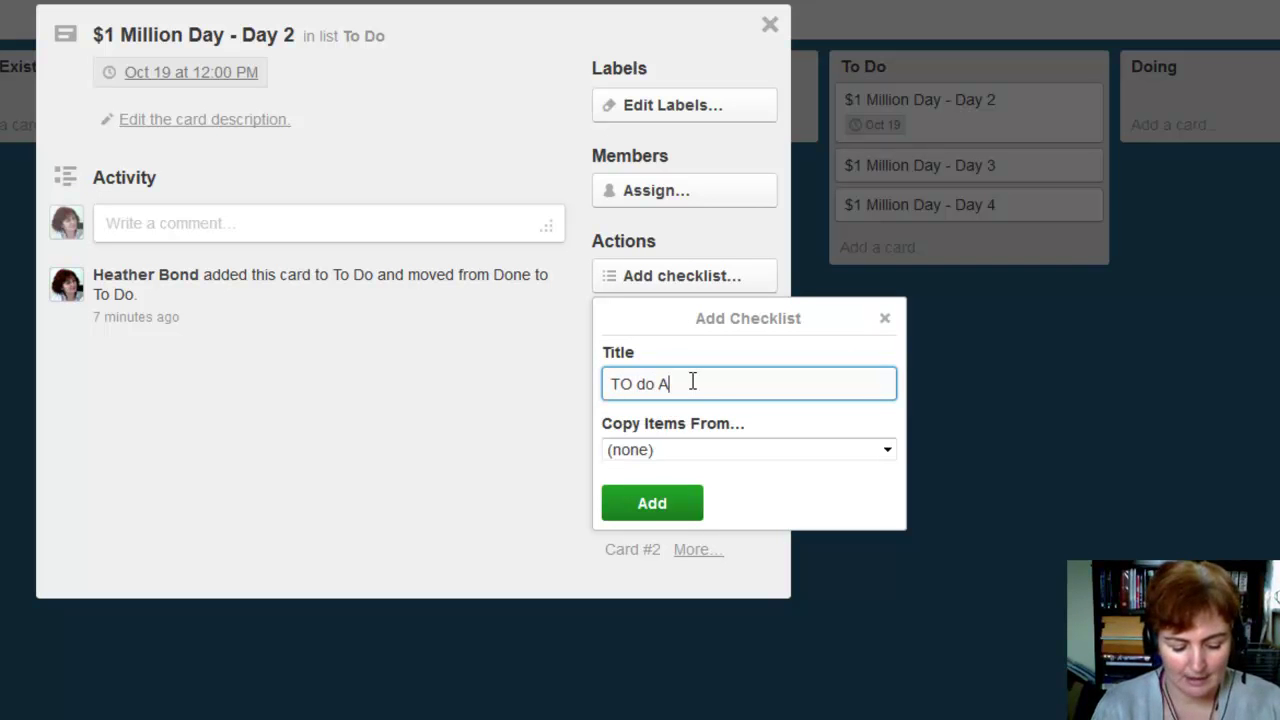
{"action": "type", "text": "ctions"}
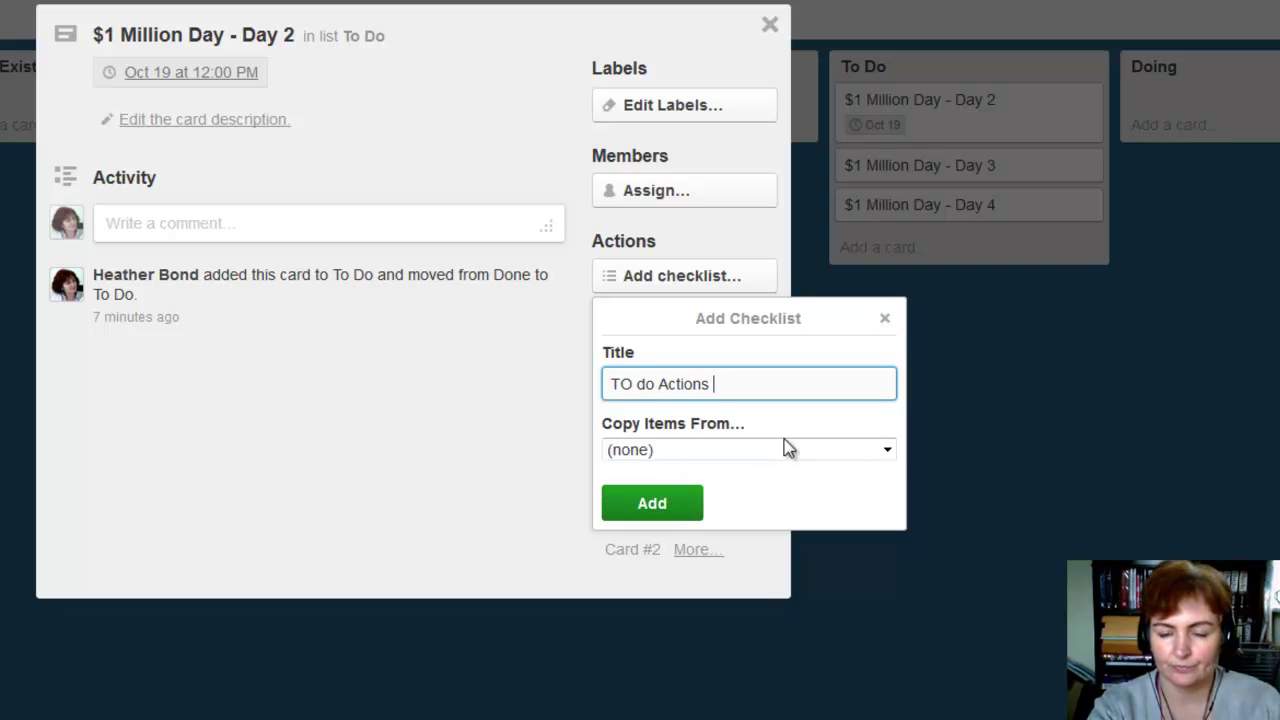
{"action": "left_click", "coordinate": [889, 452]}
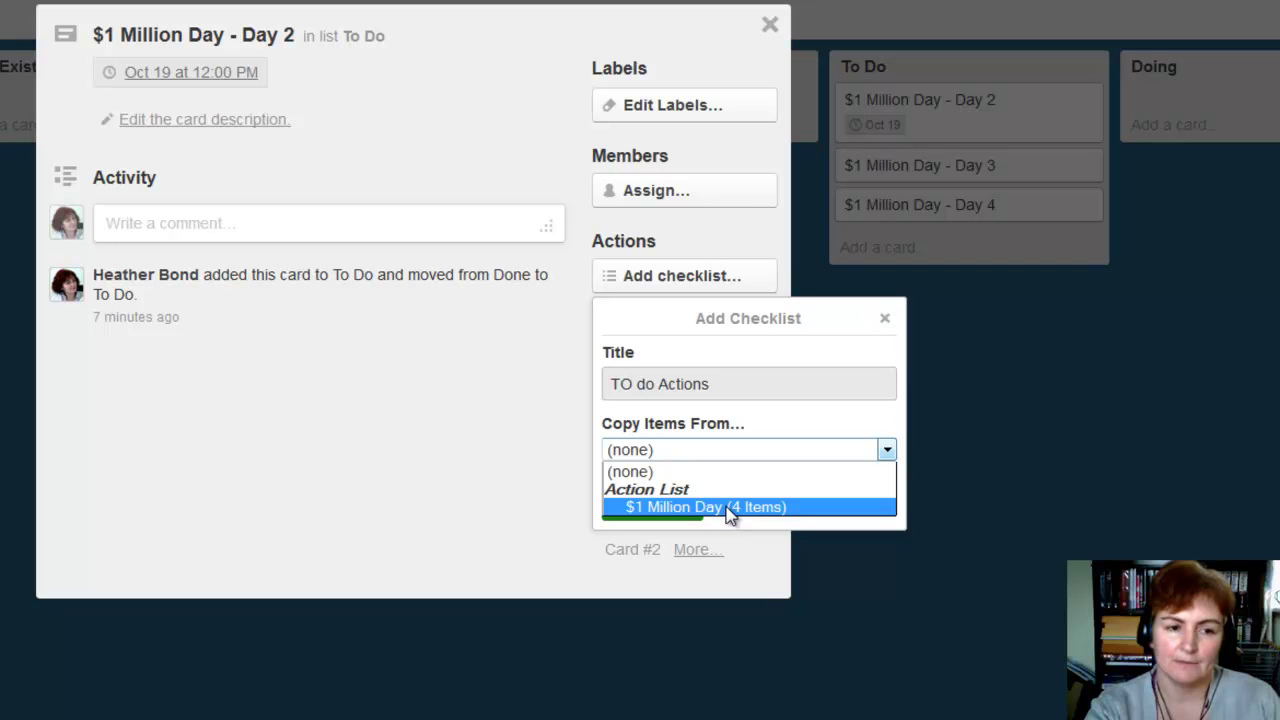
{"action": "left_click", "coordinate": [730, 508]}
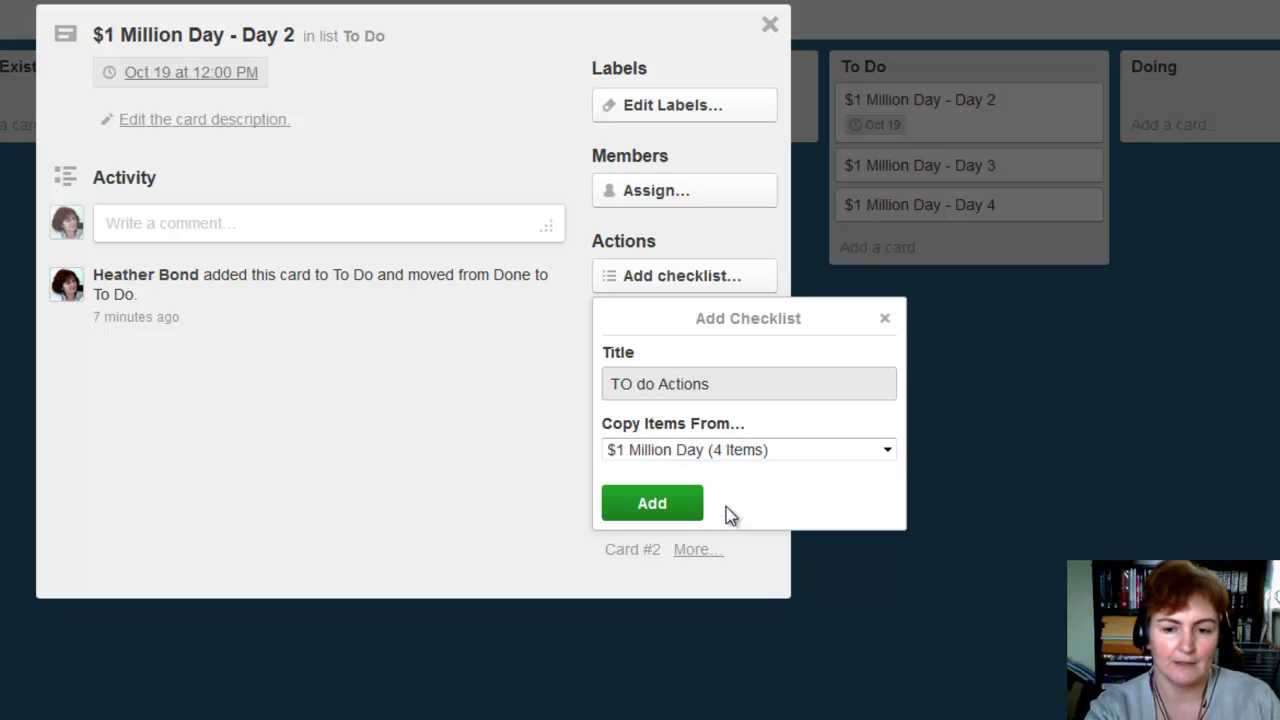
{"action": "left_click", "coordinate": [665, 507]}
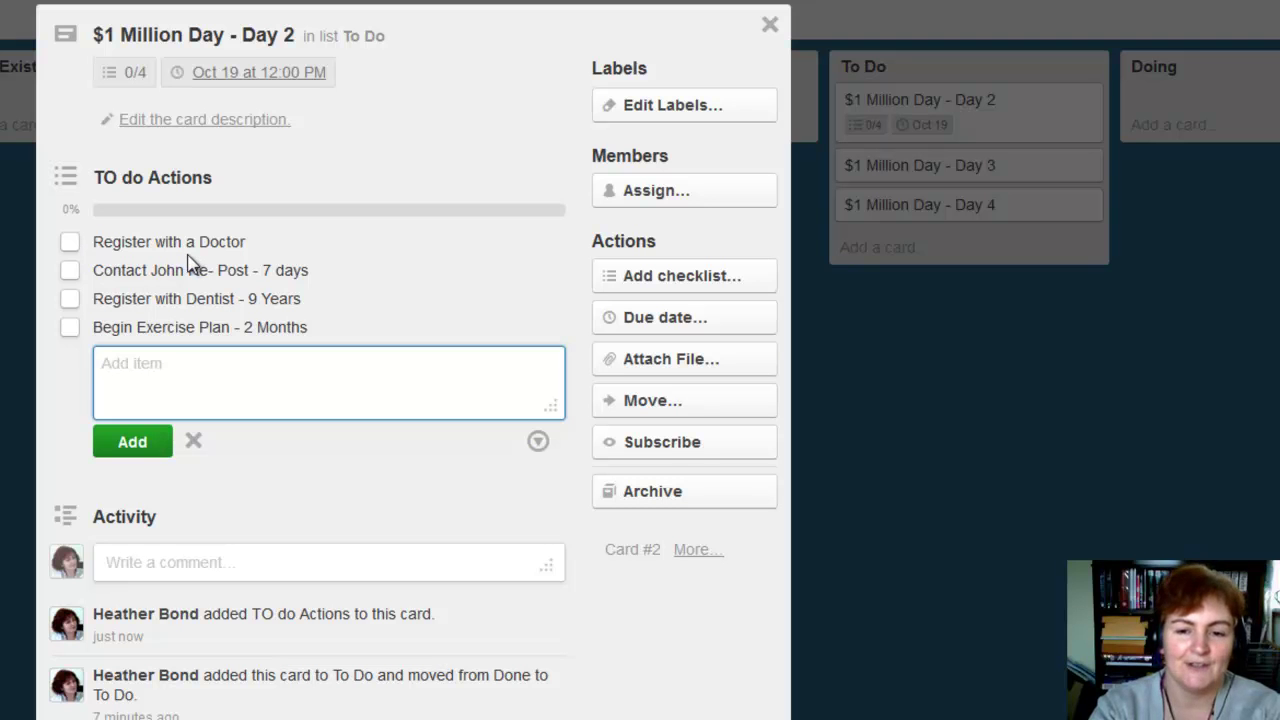
{"action": "left_click", "coordinate": [66, 276]}
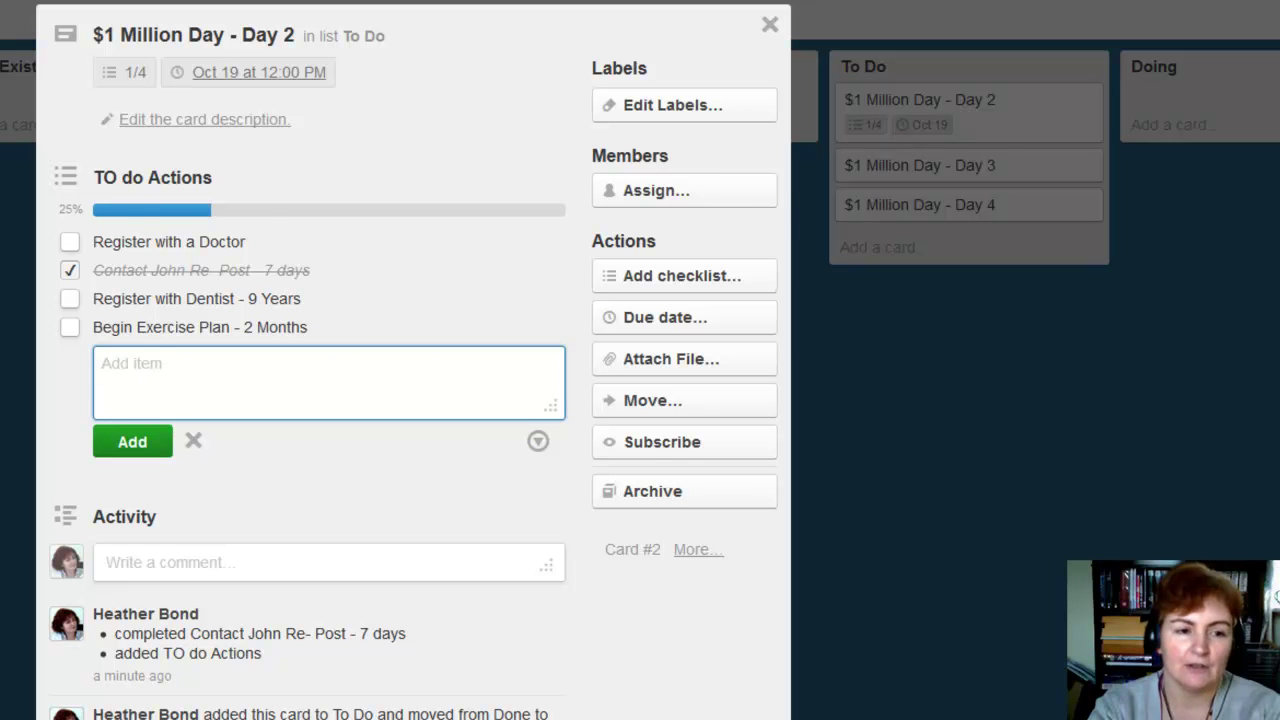
Close the Day 2 card along with its open item editor
{"action": "key", "text": "Escape"}
{"action": "key", "text": "Escape"}
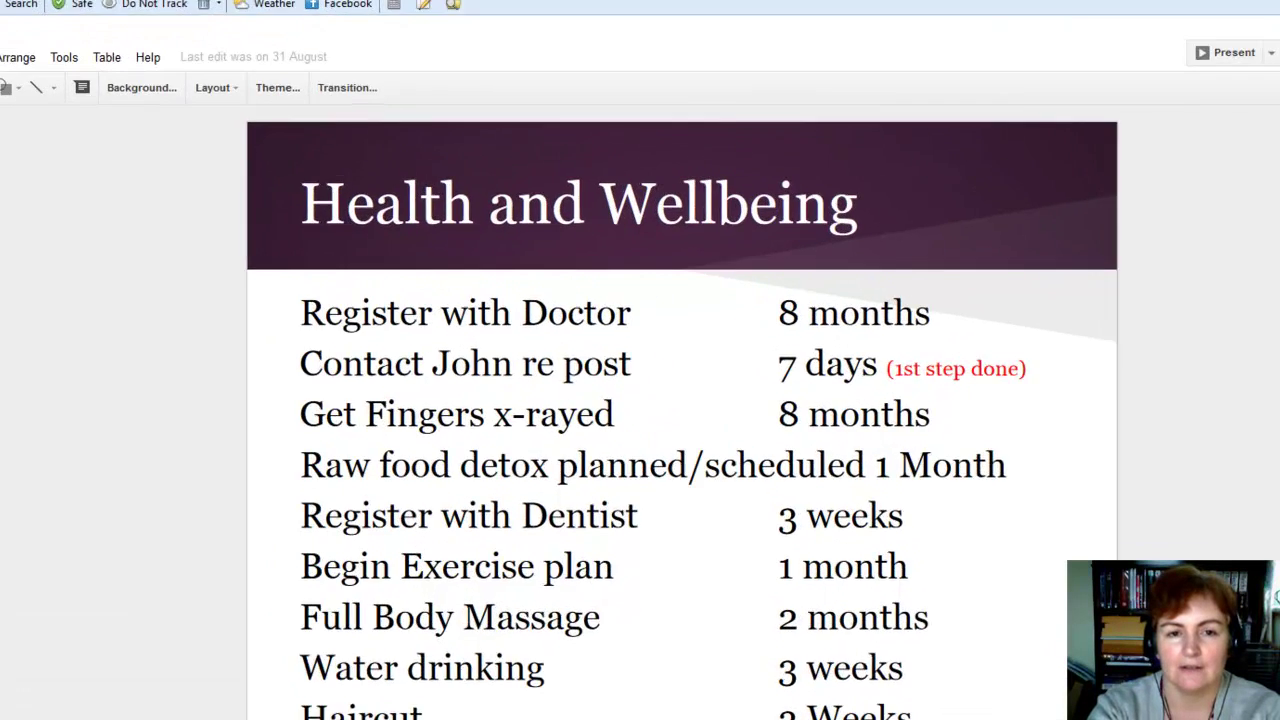
Add items Water Drinking, Full Body massage, haircut and Buy a juicer to the Action List checklist
{"action": "left_click", "coordinate": [444, 17]}
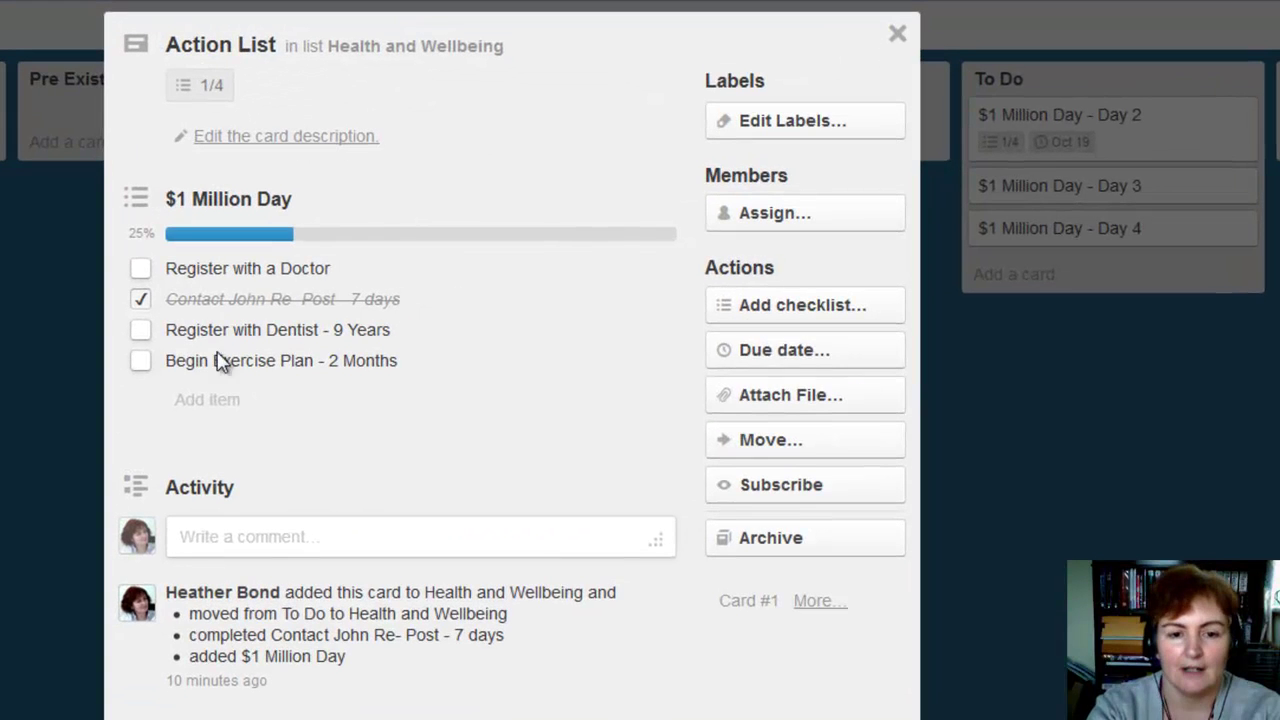
{"action": "left_click", "coordinate": [203, 402]}
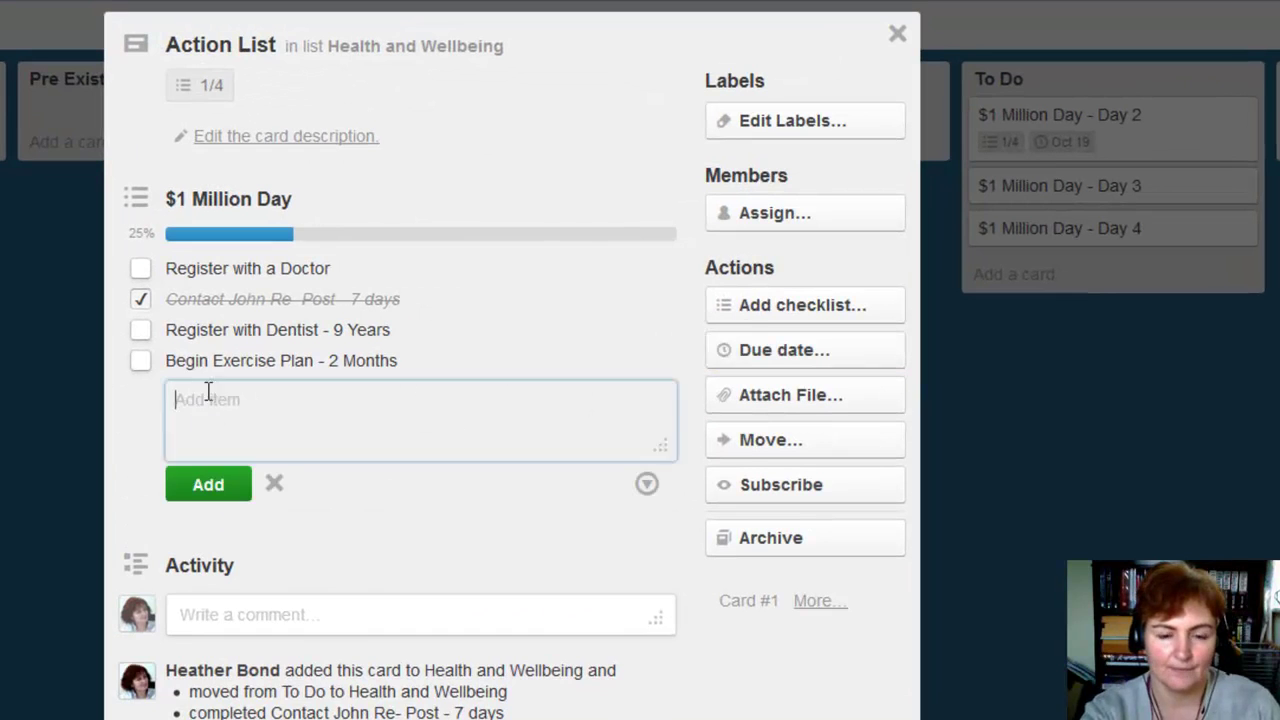
{"action": "type", "text": "Wat"}
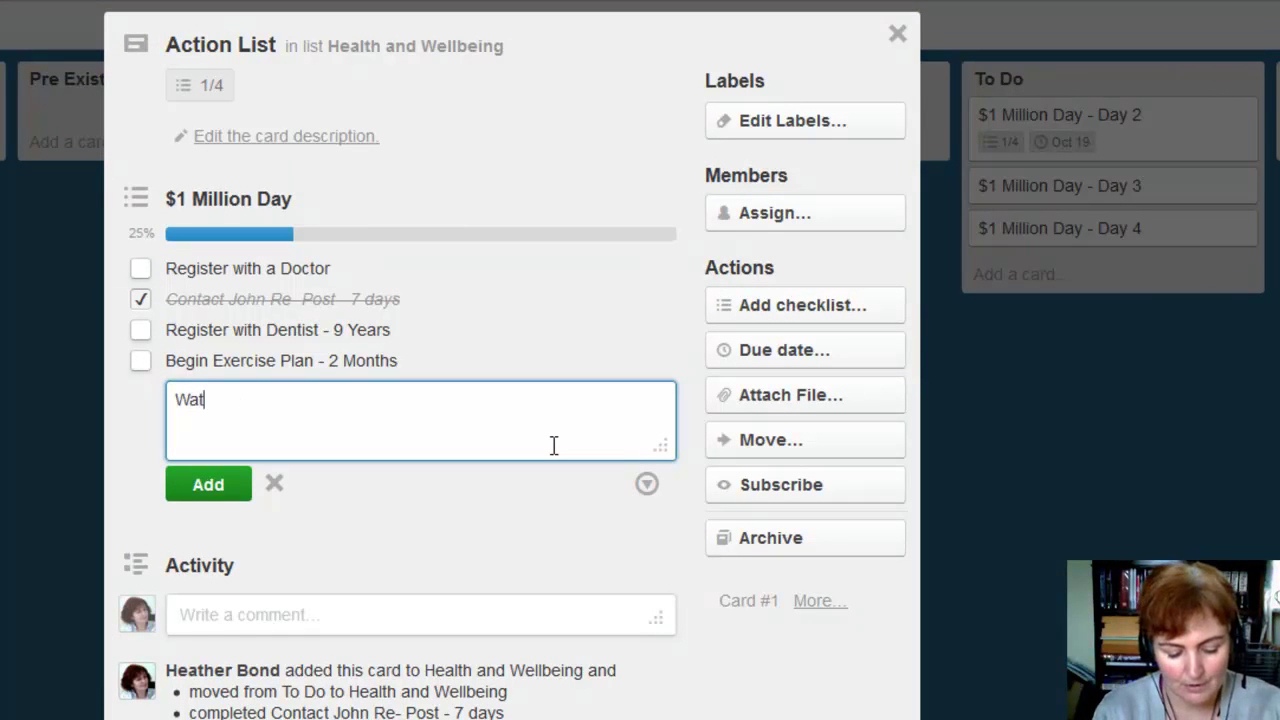
{"action": "type", "text": "er Drinking"}
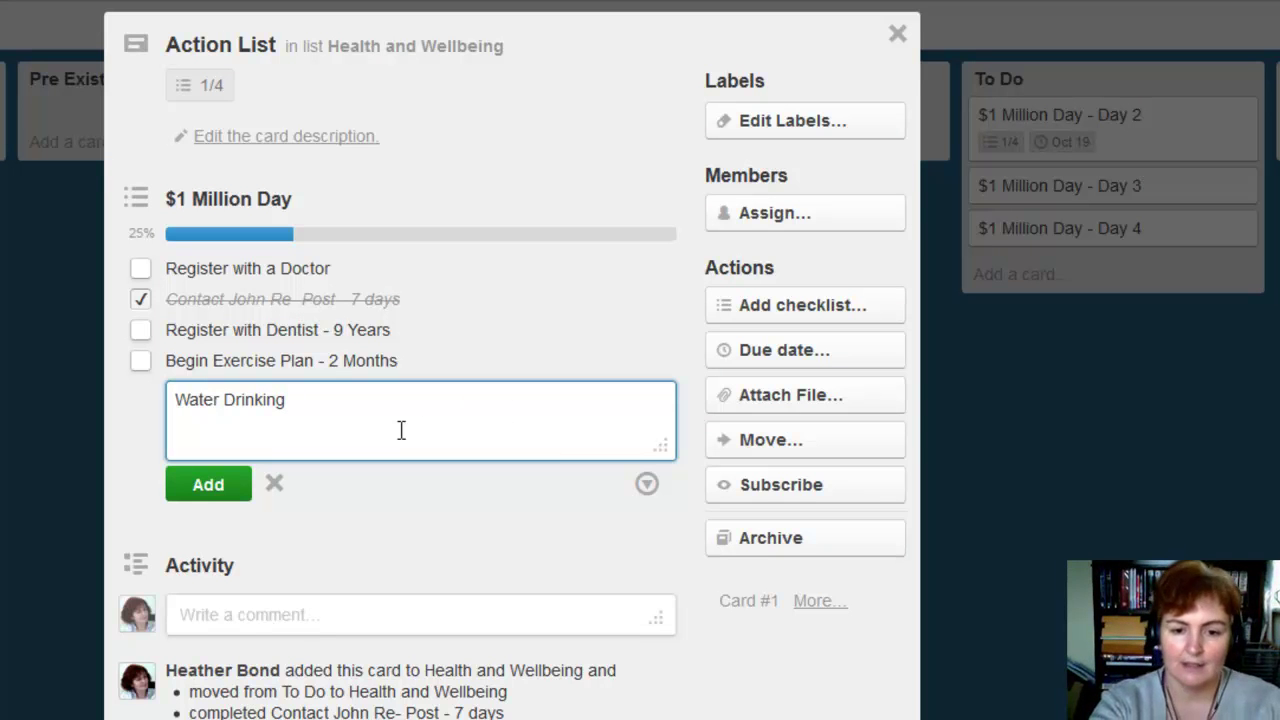
{"action": "left_click", "coordinate": [208, 485]}
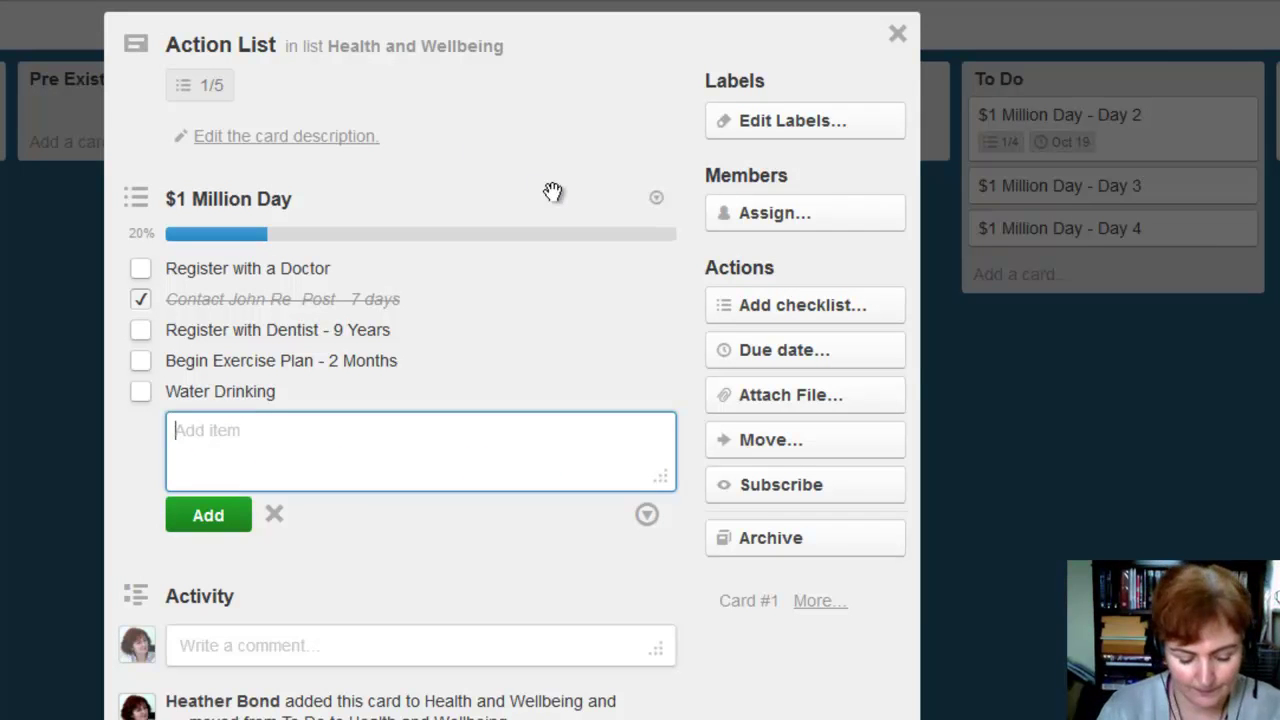
{"action": "type", "text": "Full Bo"}
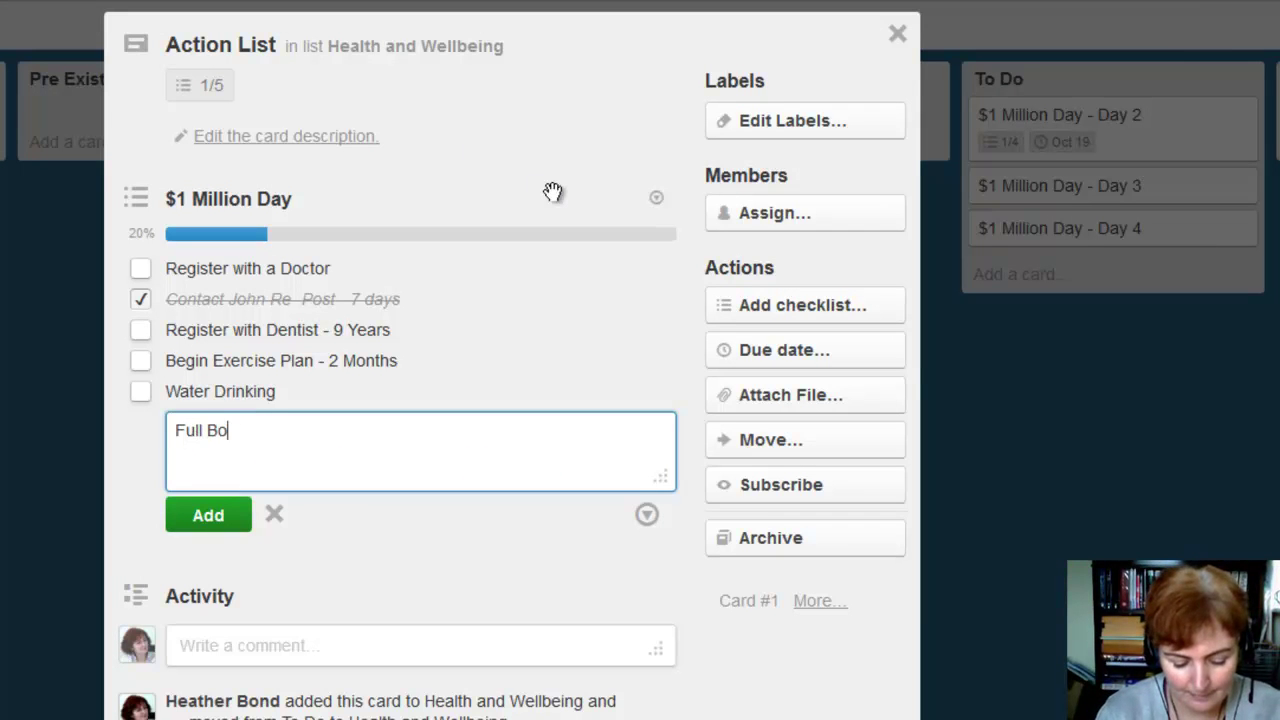
{"action": "type", "text": "dy massage"}
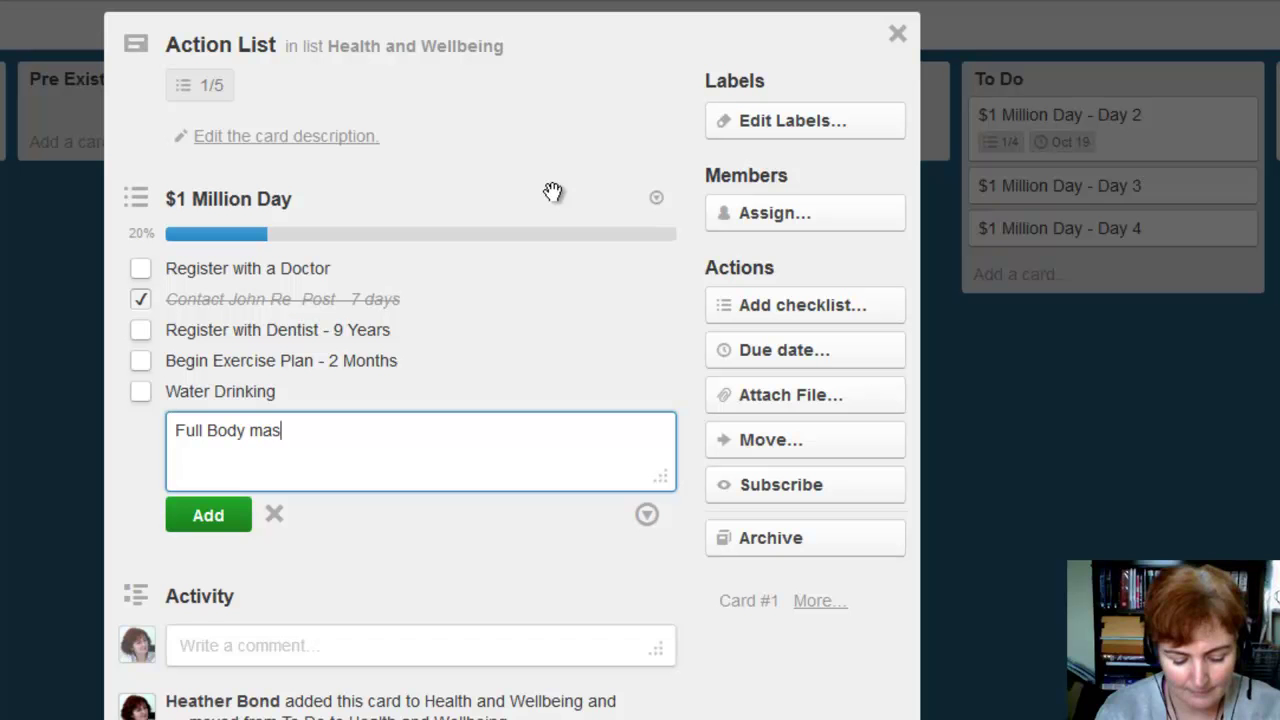
{"action": "left_click", "coordinate": [205, 518]}
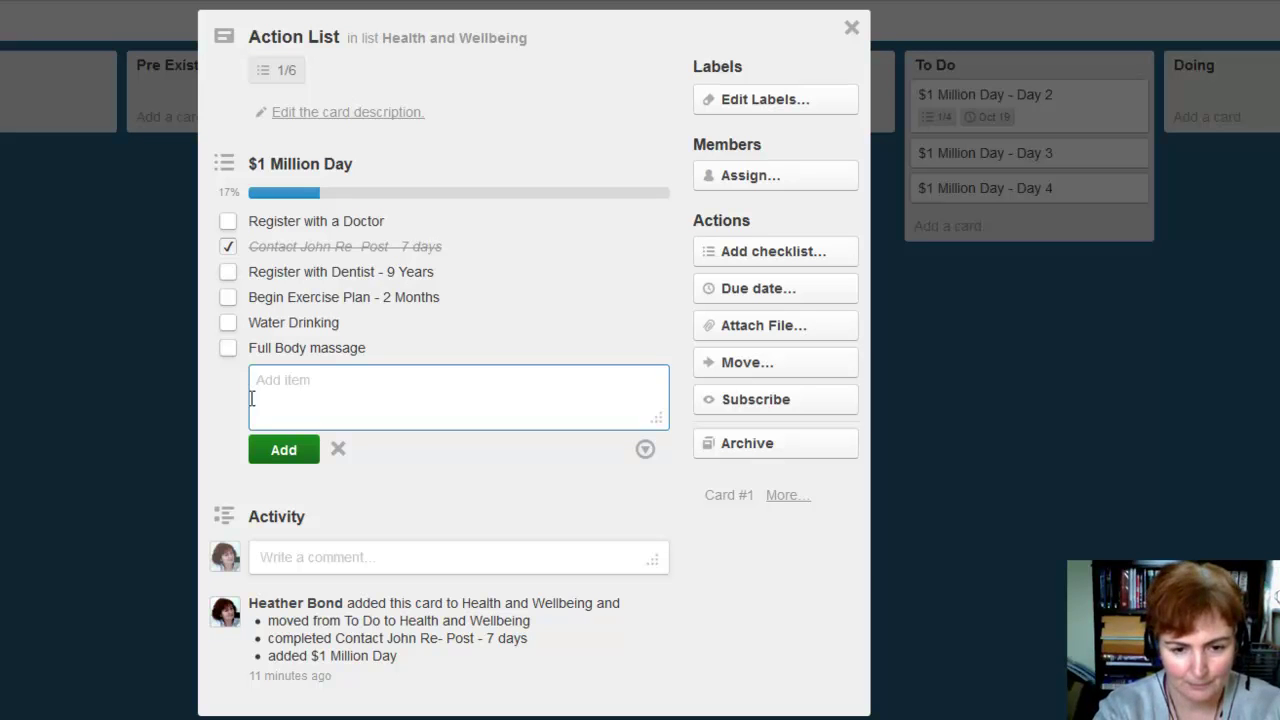
{"action": "left_click", "coordinate": [268, 389]}
{"action": "type", "text": "haircut"}
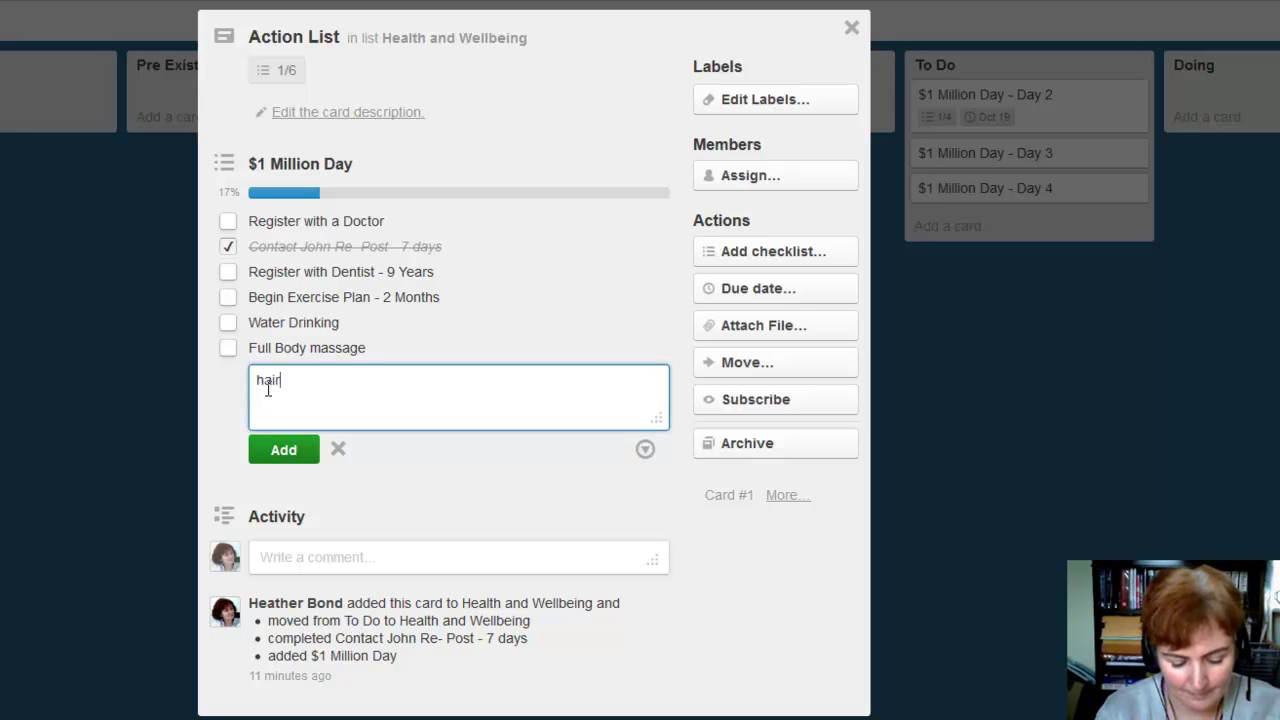
{"action": "left_click", "coordinate": [284, 450]}
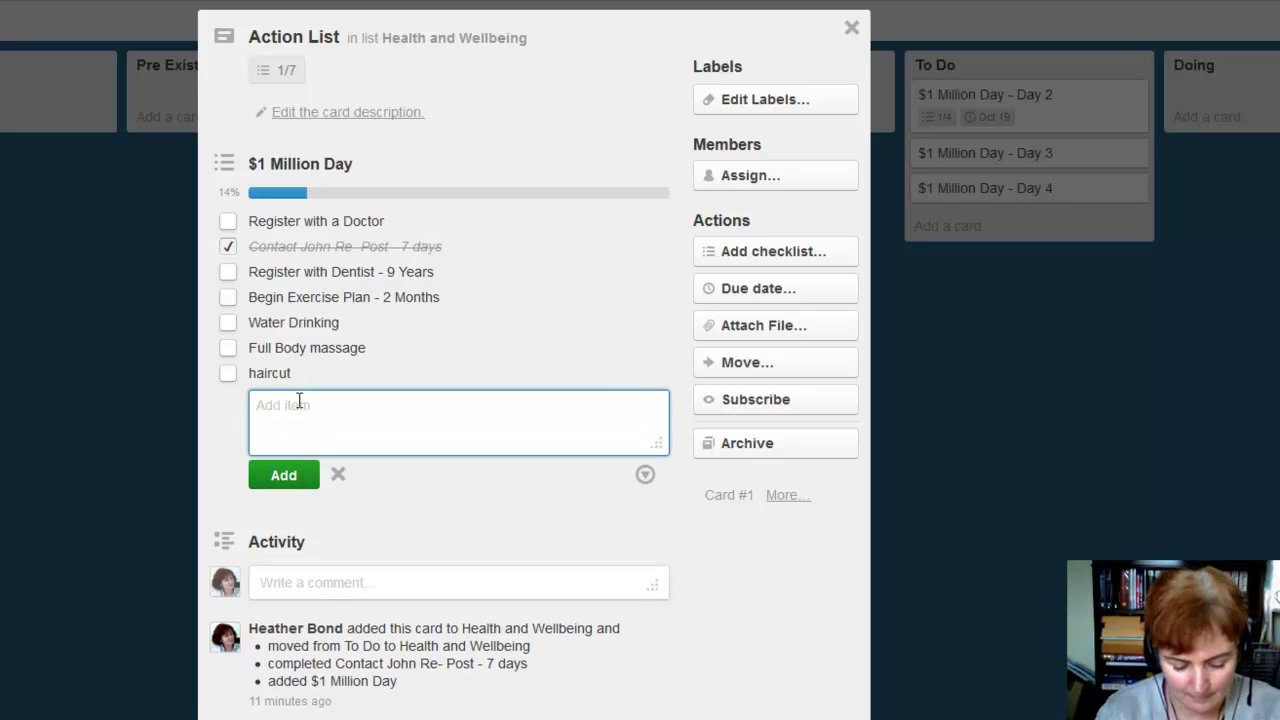
{"action": "type", "text": "Buy a"}
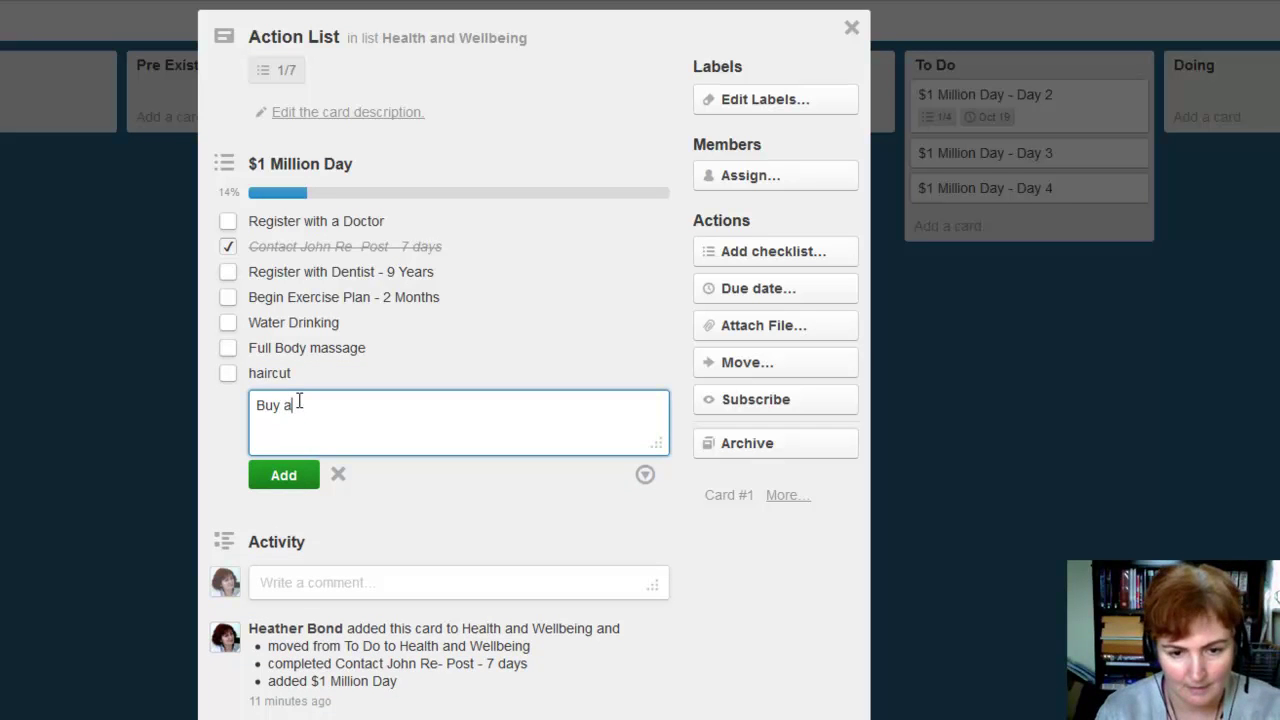
{"action": "type", "text": " juicer"}
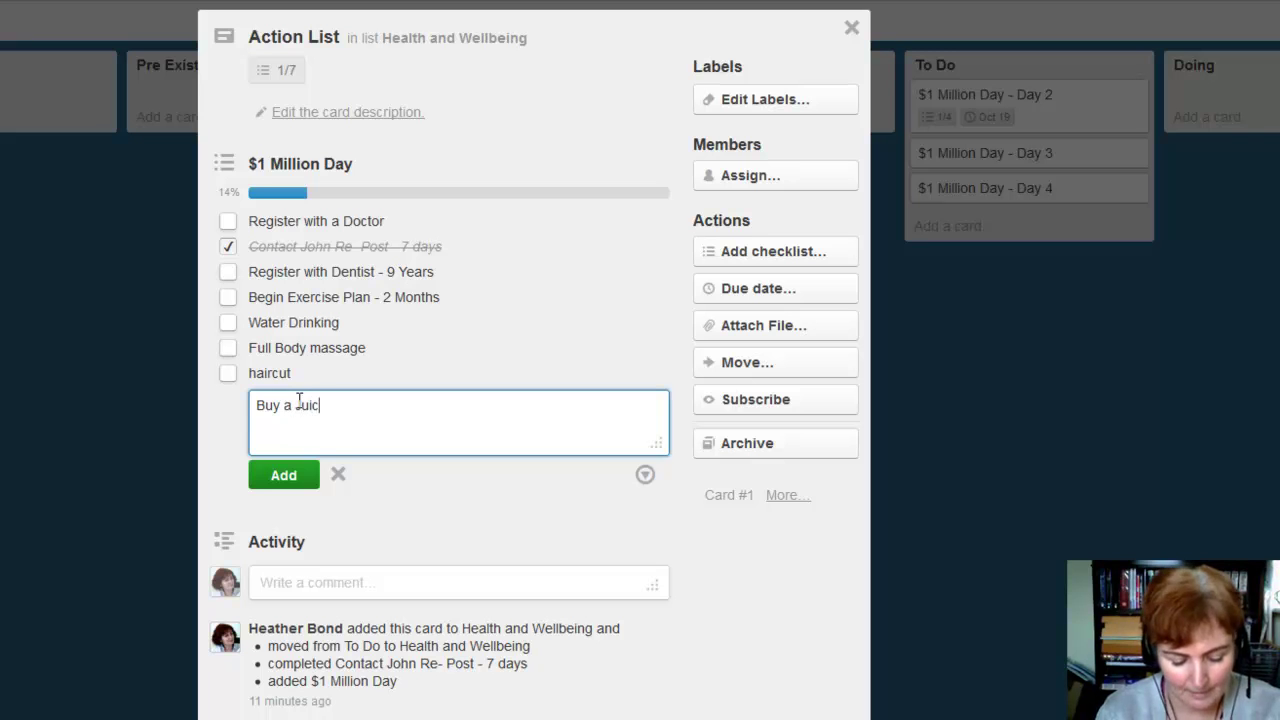
{"action": "left_click", "coordinate": [300, 482]}
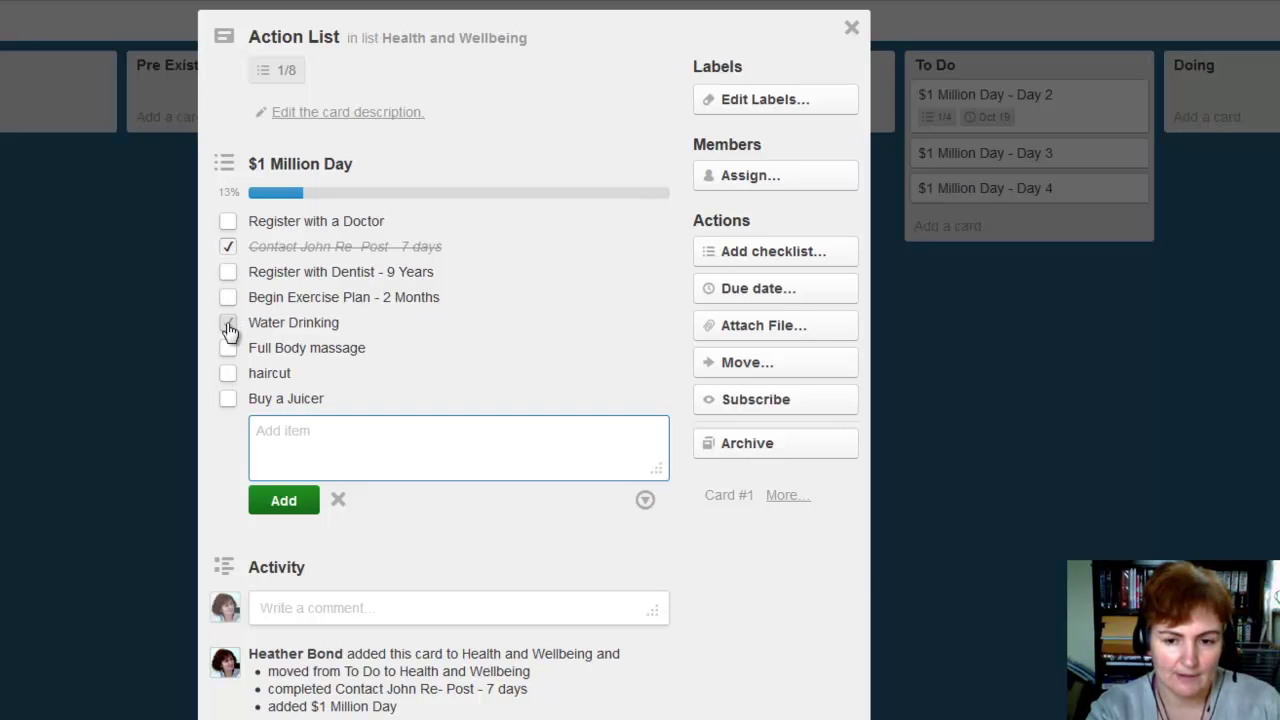
Draft the comment 'Started Water Drinking Target' / 'Made enquiries for Full Body Massage', fixing the typo
{"action": "left_click", "coordinate": [390, 607]}
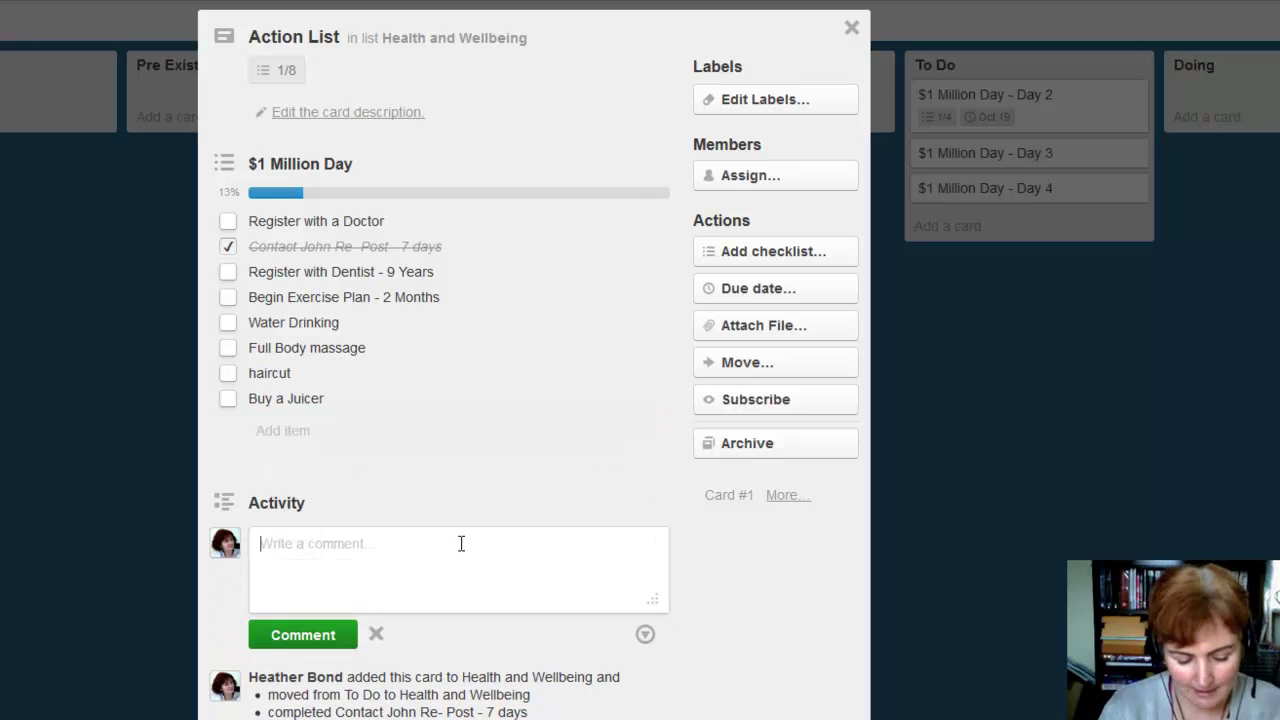
{"action": "type", "text": "STarted"}
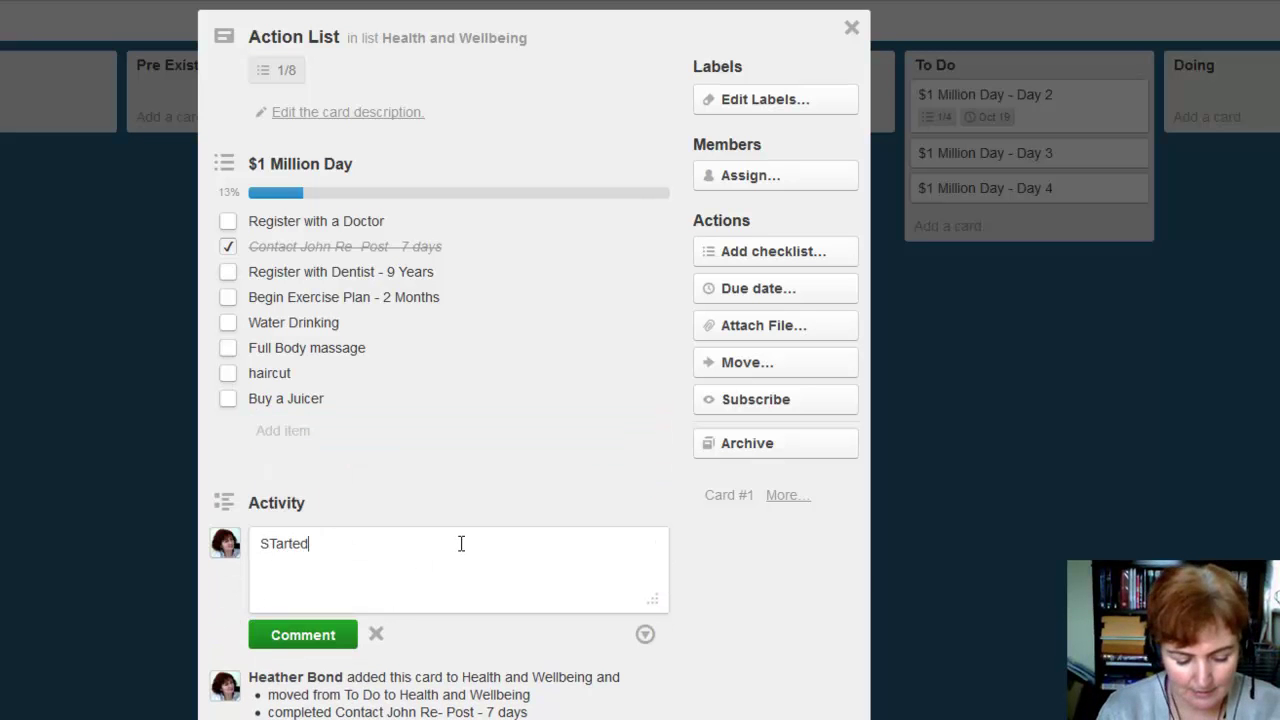
{"action": "type", "text": " Water D"}
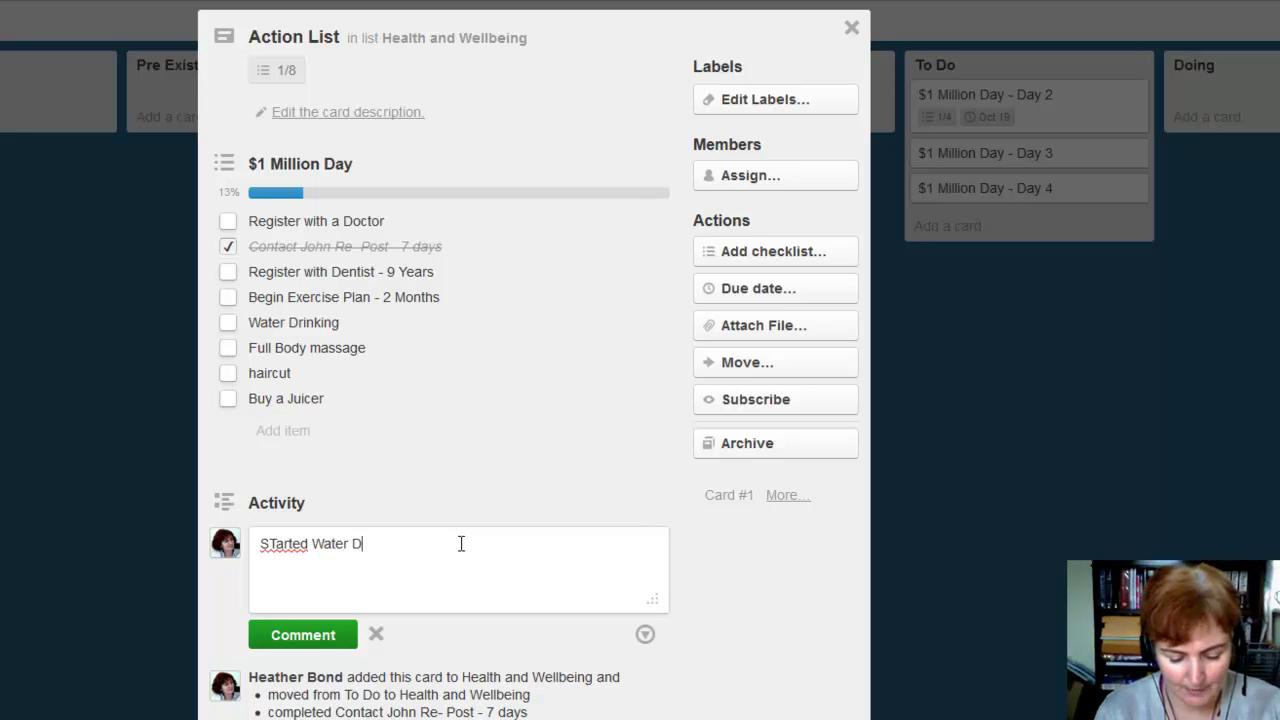
{"action": "type", "text": "rinking "}
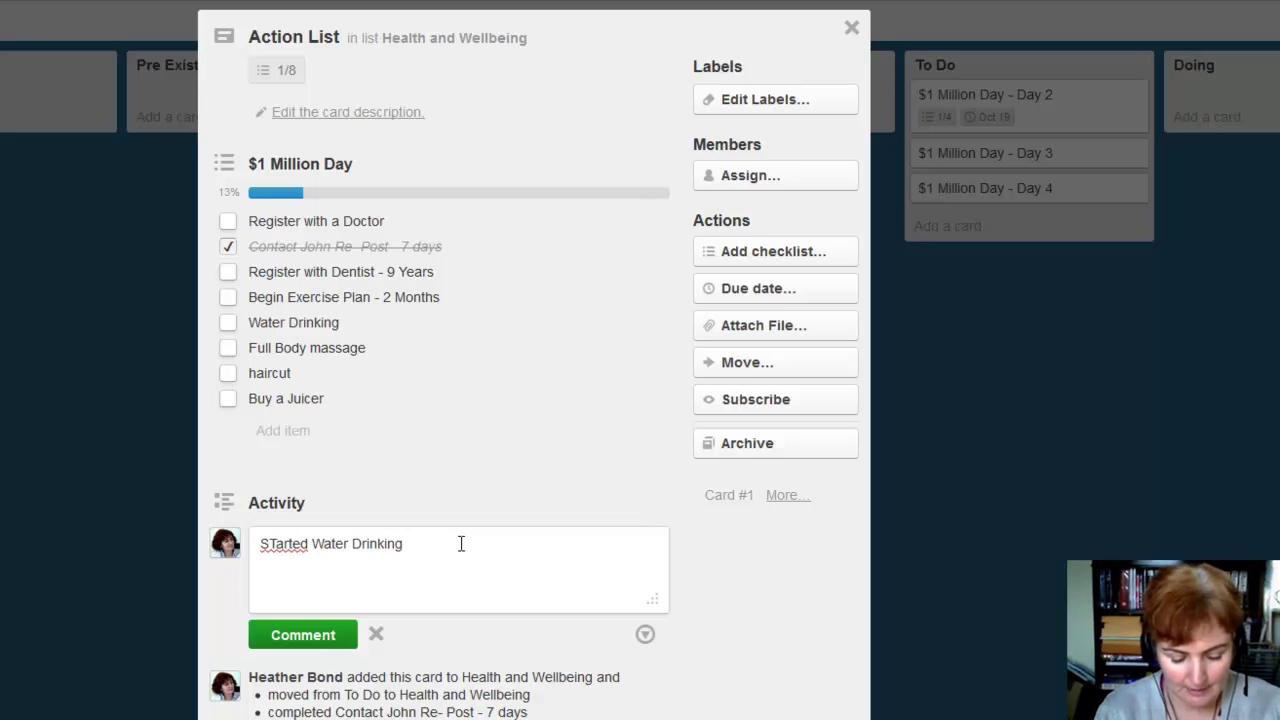
{"action": "type", "text": "Target"}
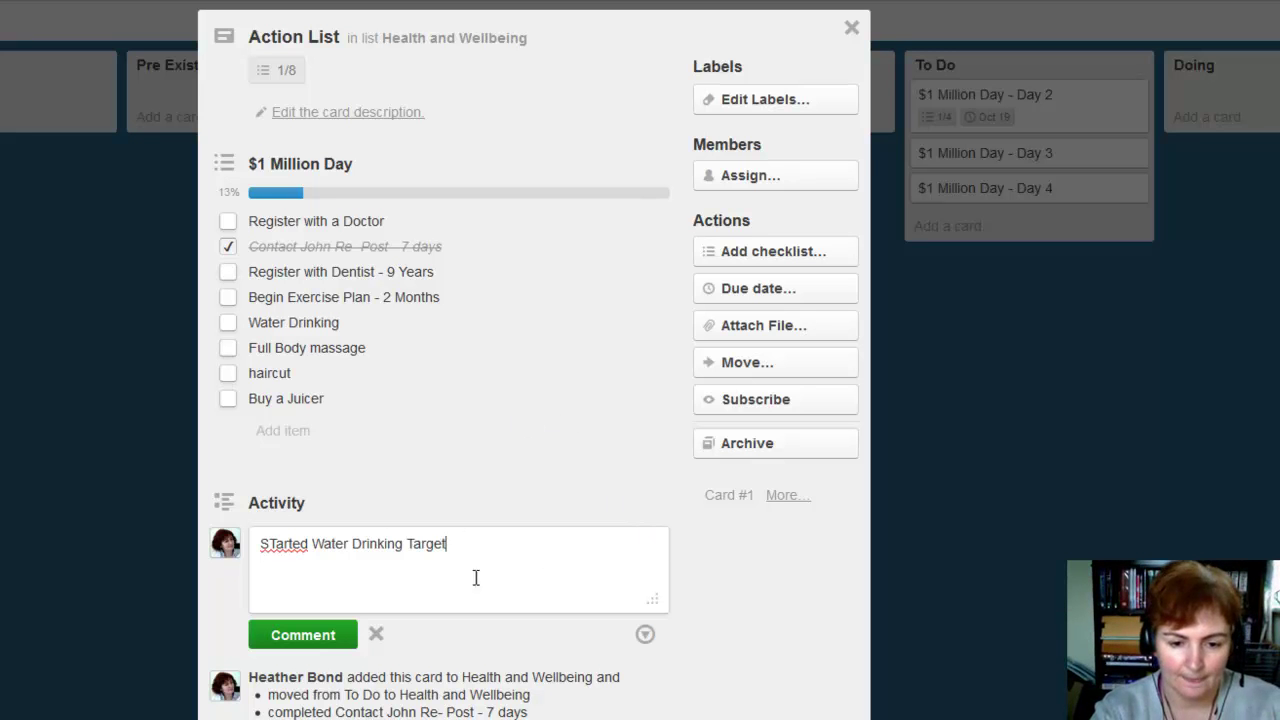
{"action": "left_click", "coordinate": [277, 544]}
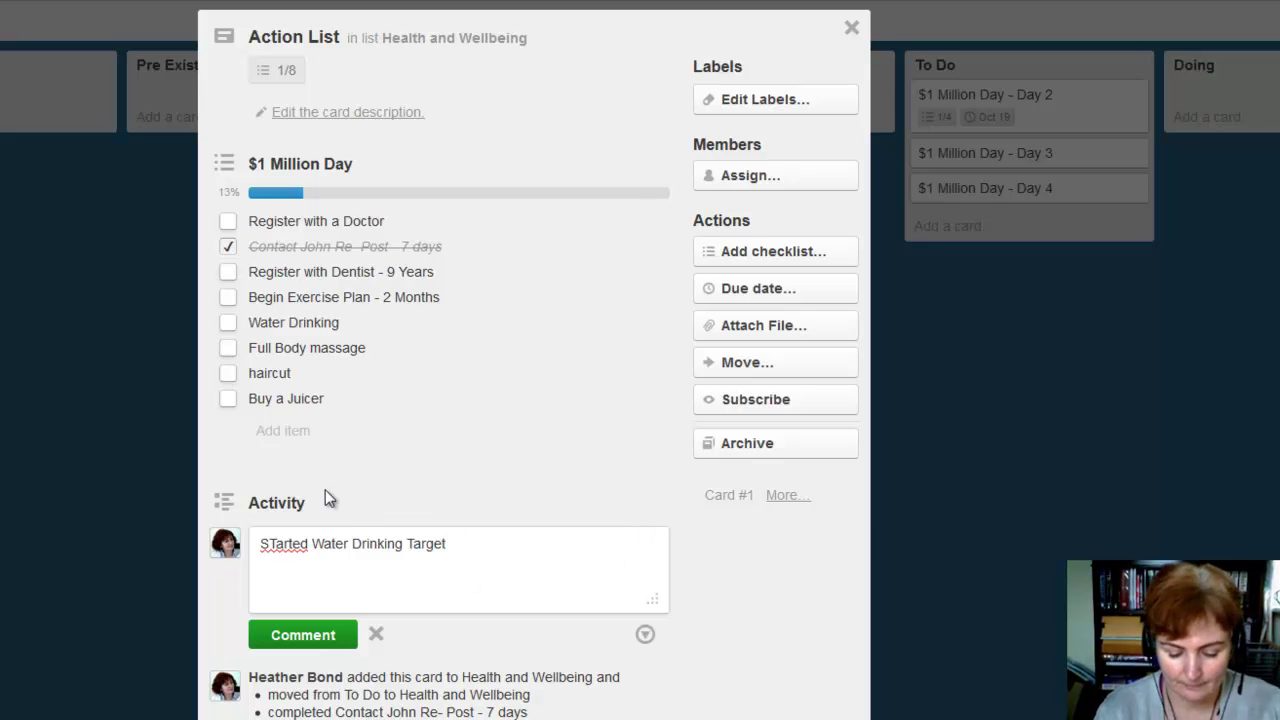
{"action": "key", "text": "BackSpace"}
{"action": "type", "text": "t"}
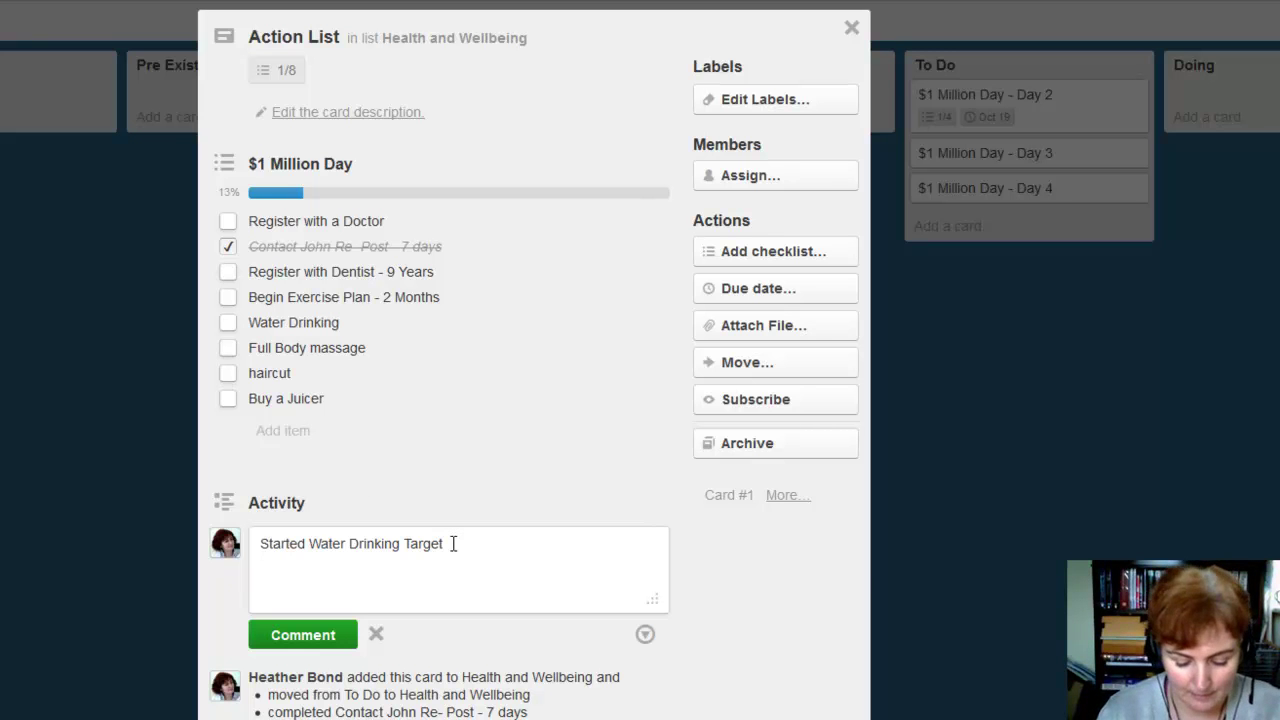
{"action": "key", "text": "Return"}
{"action": "type", "text": "Made en"}
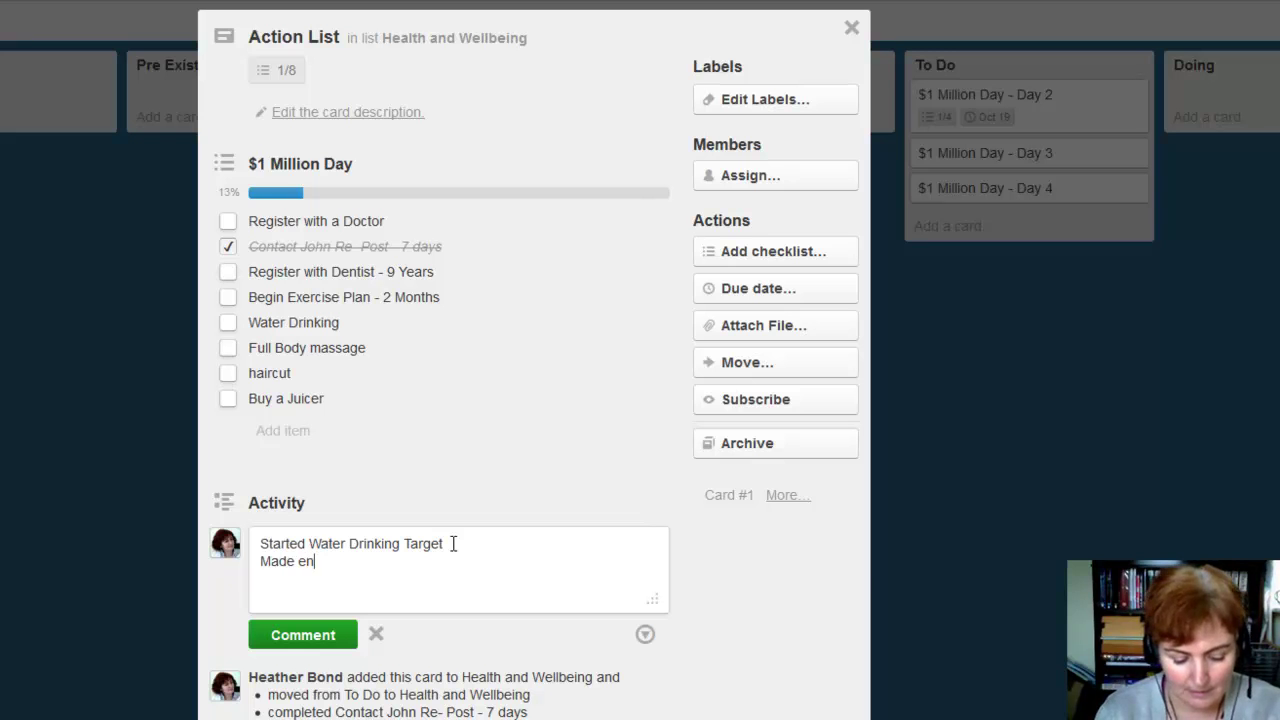
{"action": "type", "text": "quirie"}
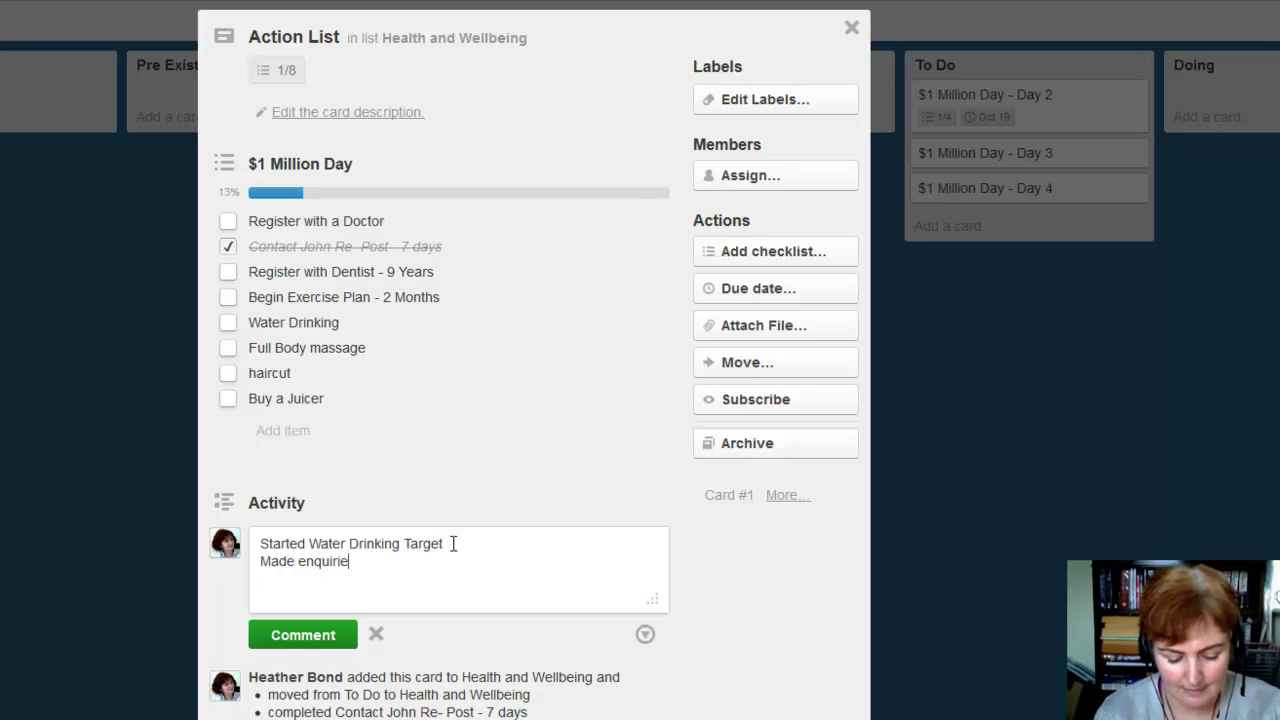
{"action": "type", "text": "s for "}
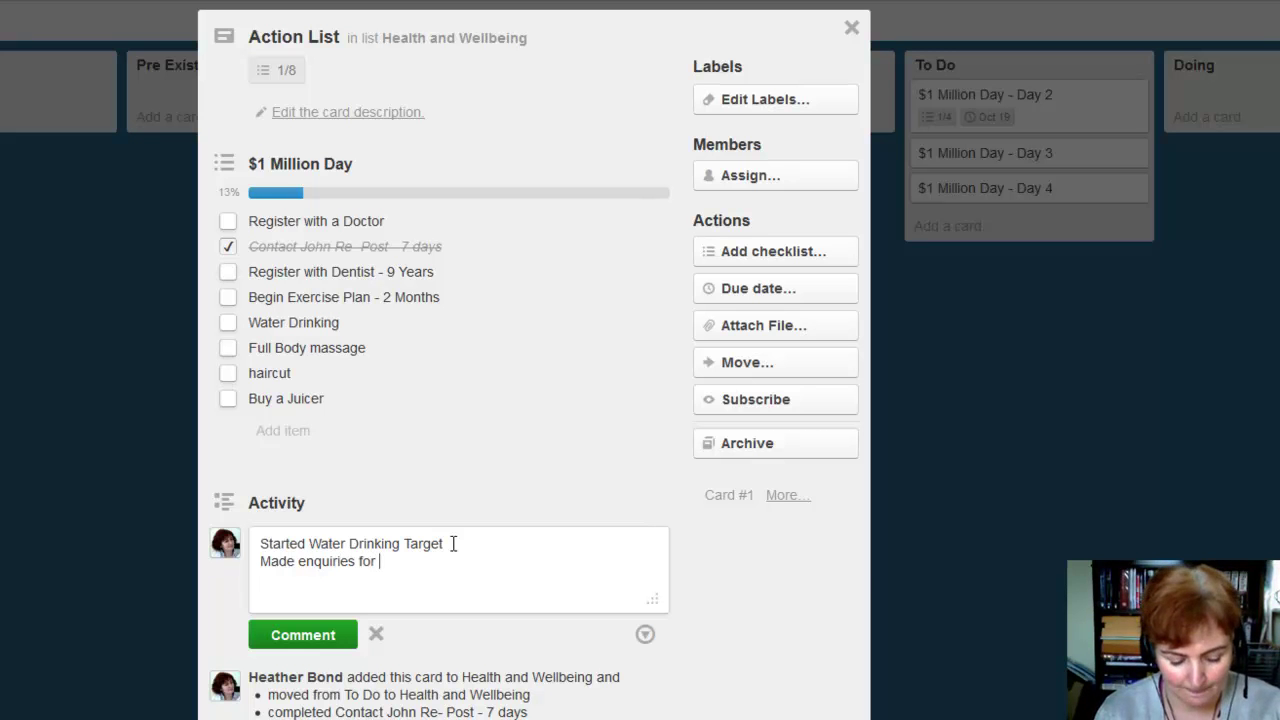
{"action": "type", "text": "Full "}
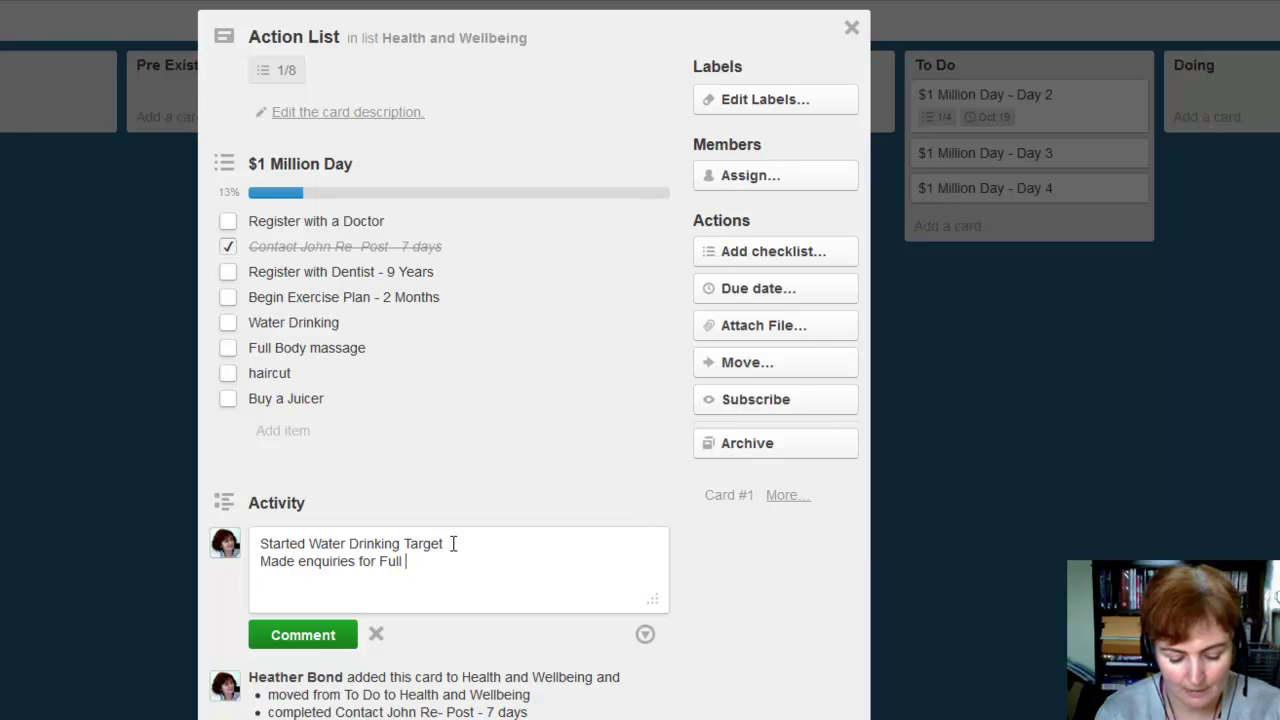
{"action": "type", "text": "Body Massage"}
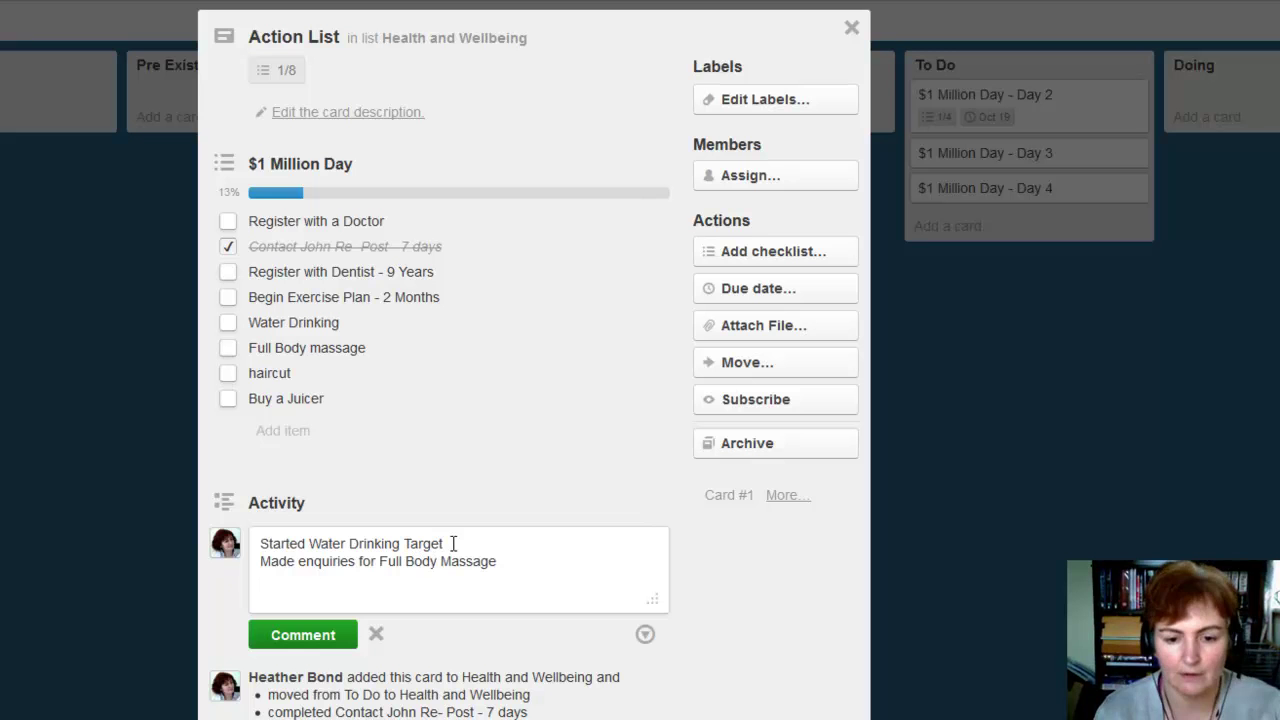
Post the comment, tick off haircut, and close the Action List card
{"action": "left_click", "coordinate": [323, 643]}
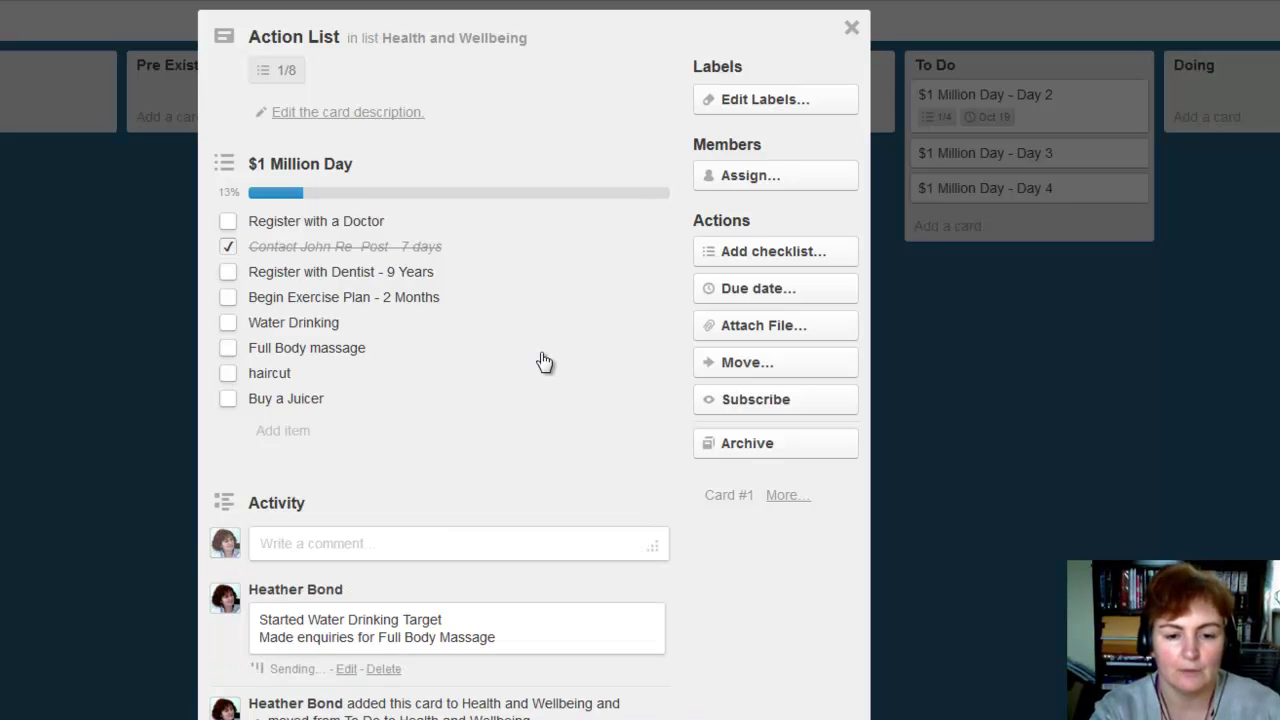
{"action": "left_click", "coordinate": [229, 380]}
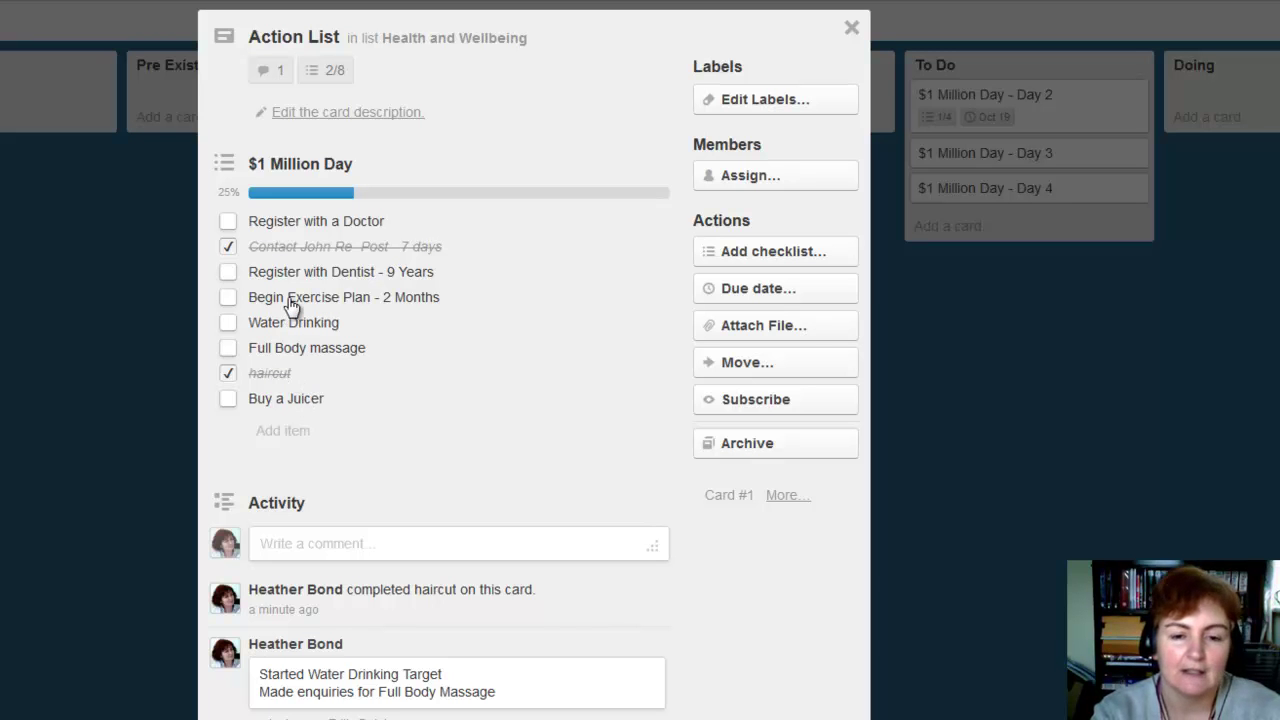
{"action": "key", "text": "Escape"}
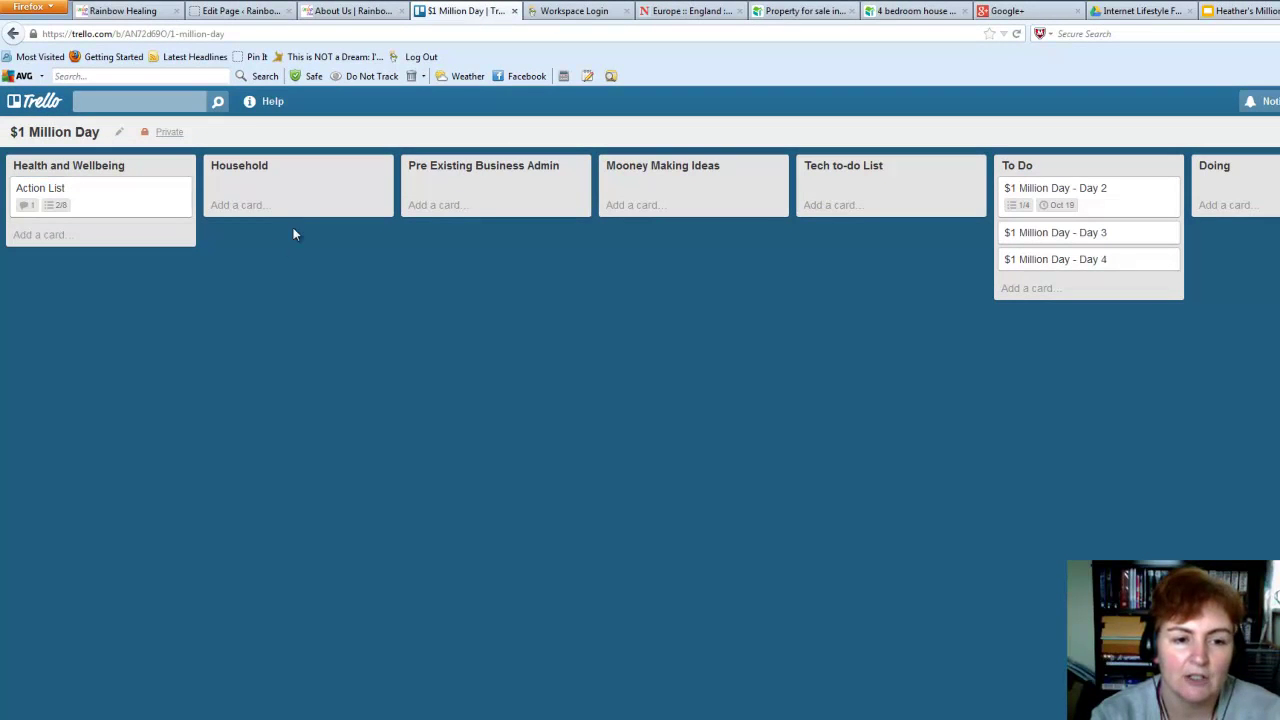
Open the Day 2 card, check which checklists can be copied, then cancel adding one
{"action": "left_click", "coordinate": [1112, 190]}
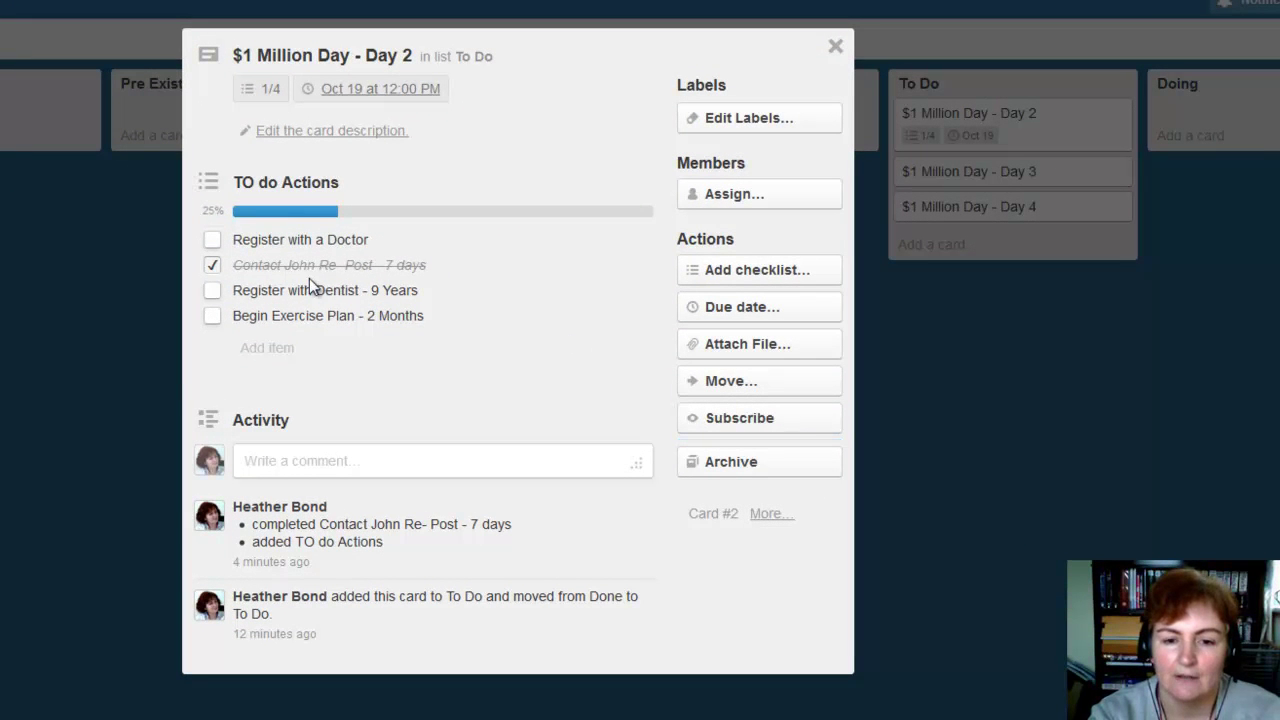
{"action": "left_click", "coordinate": [762, 285]}
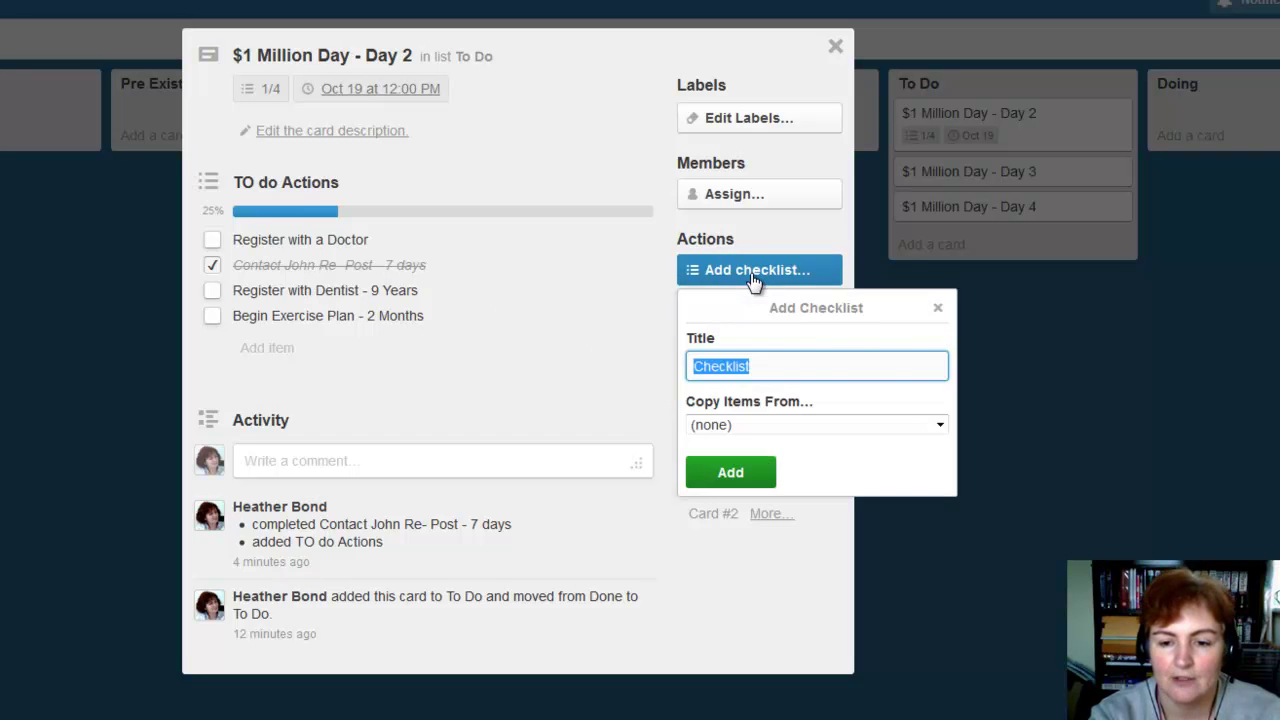
{"action": "left_click", "coordinate": [939, 426]}
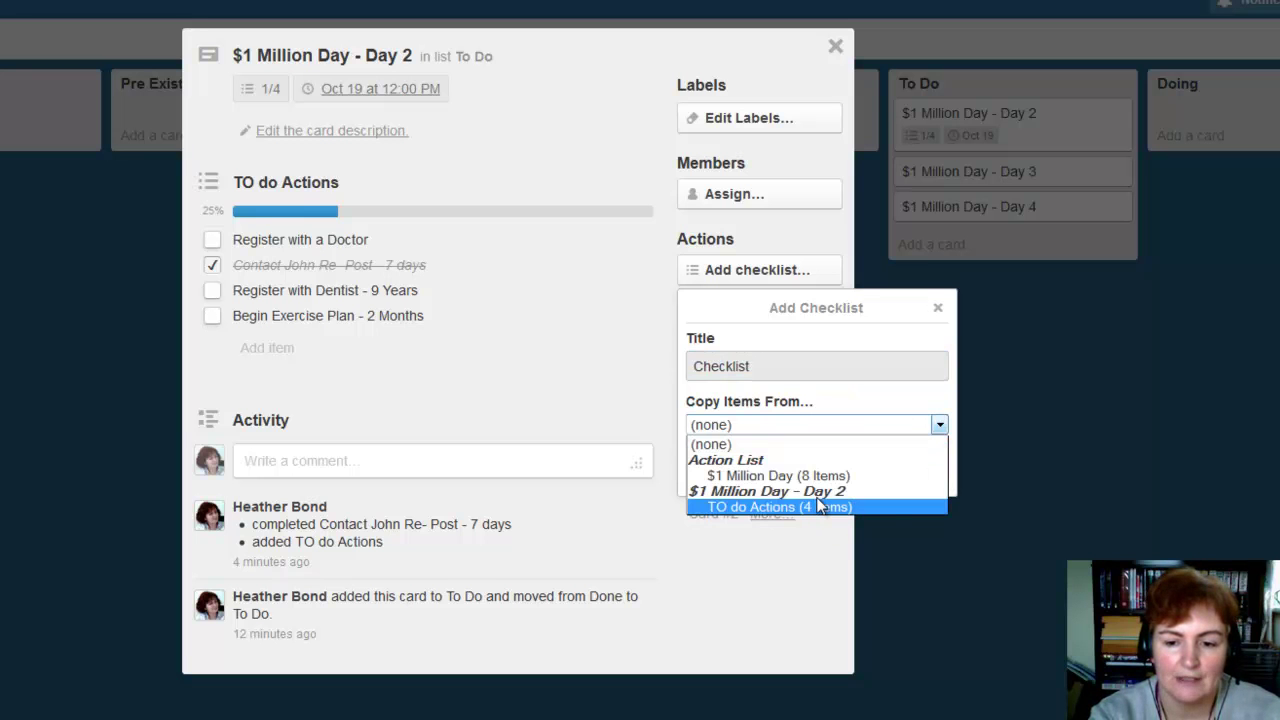
{"action": "left_click", "coordinate": [738, 612]}
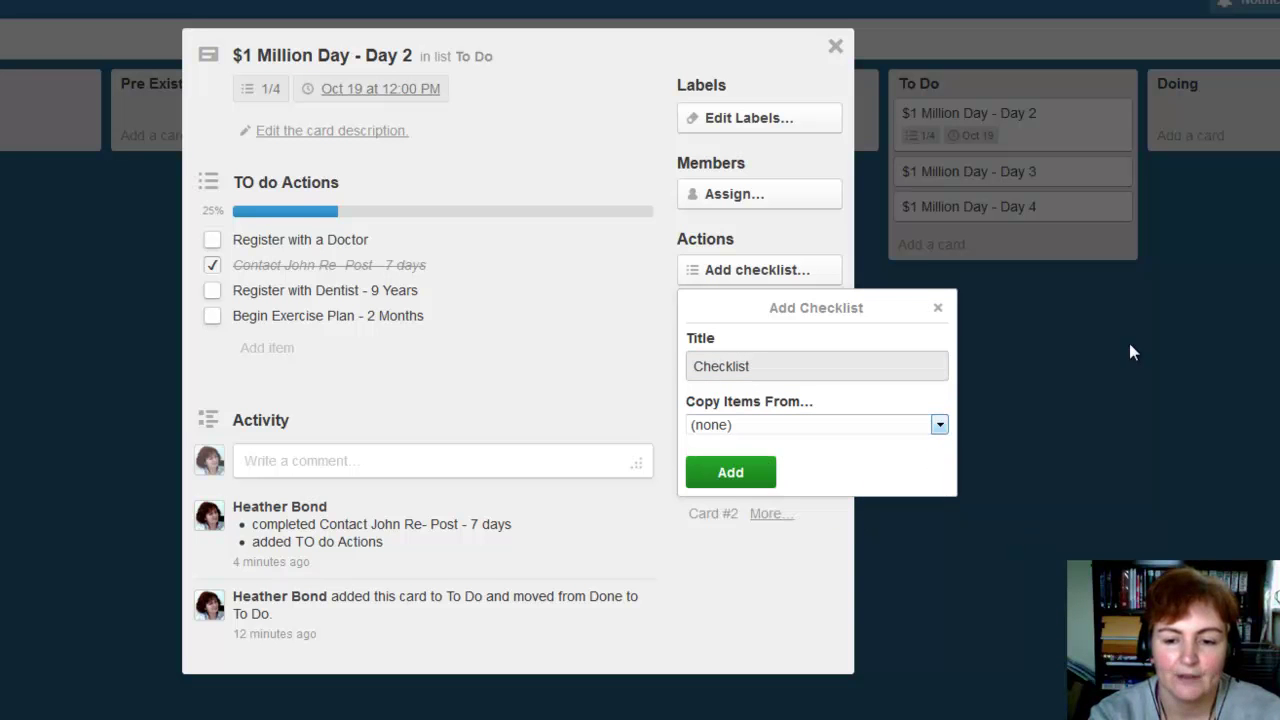
{"action": "left_click", "coordinate": [938, 308]}
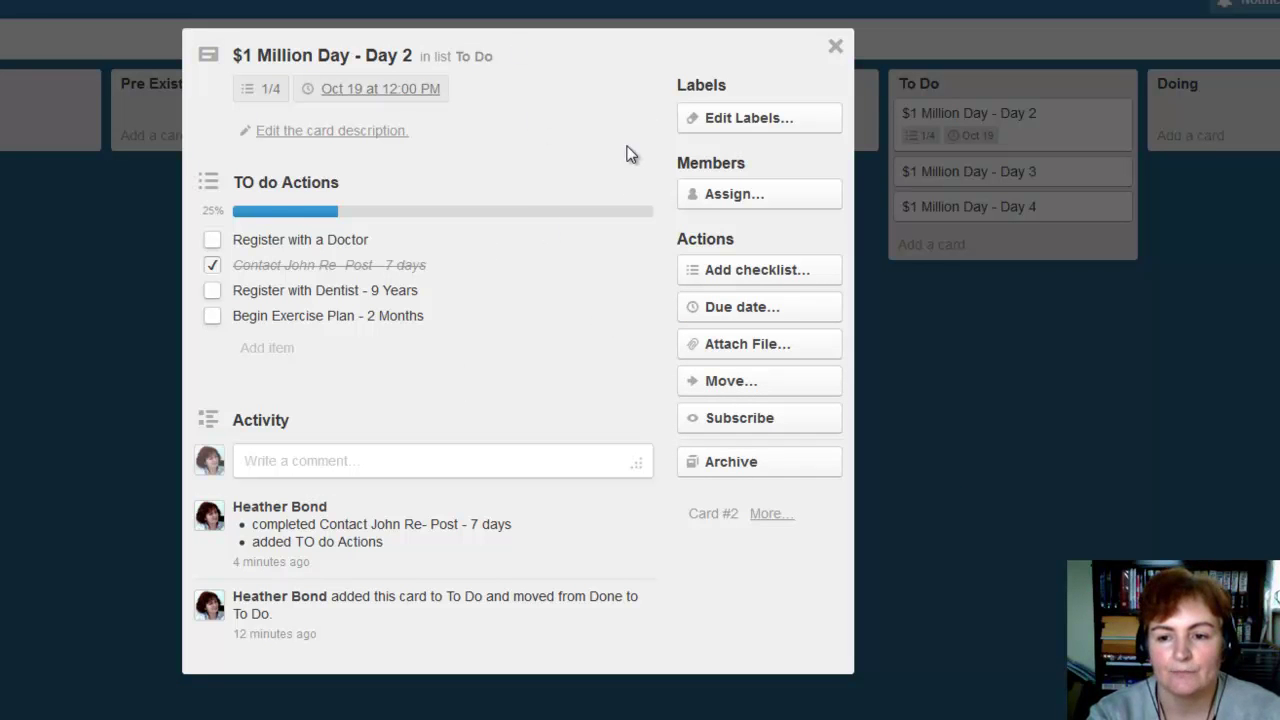
Close the card details and drag the $1 Million Day - Day 2 card from To Do into Doing
{"action": "left_click", "coordinate": [835, 49]}
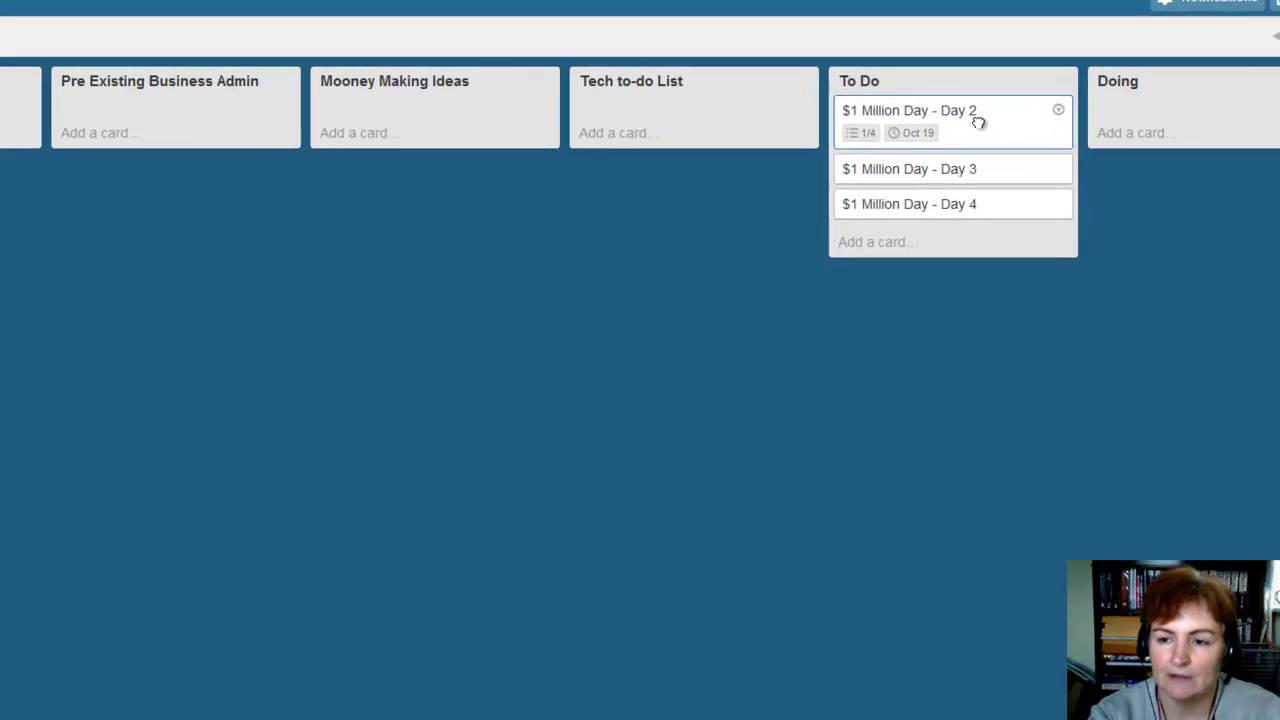
{"action": "left_click_drag", "start_coordinate": [1035, 125], "coordinate": [1150, 104]}
{"action": "left_click_drag", "start_coordinate": [996, 98], "coordinate": [1077, 103]}
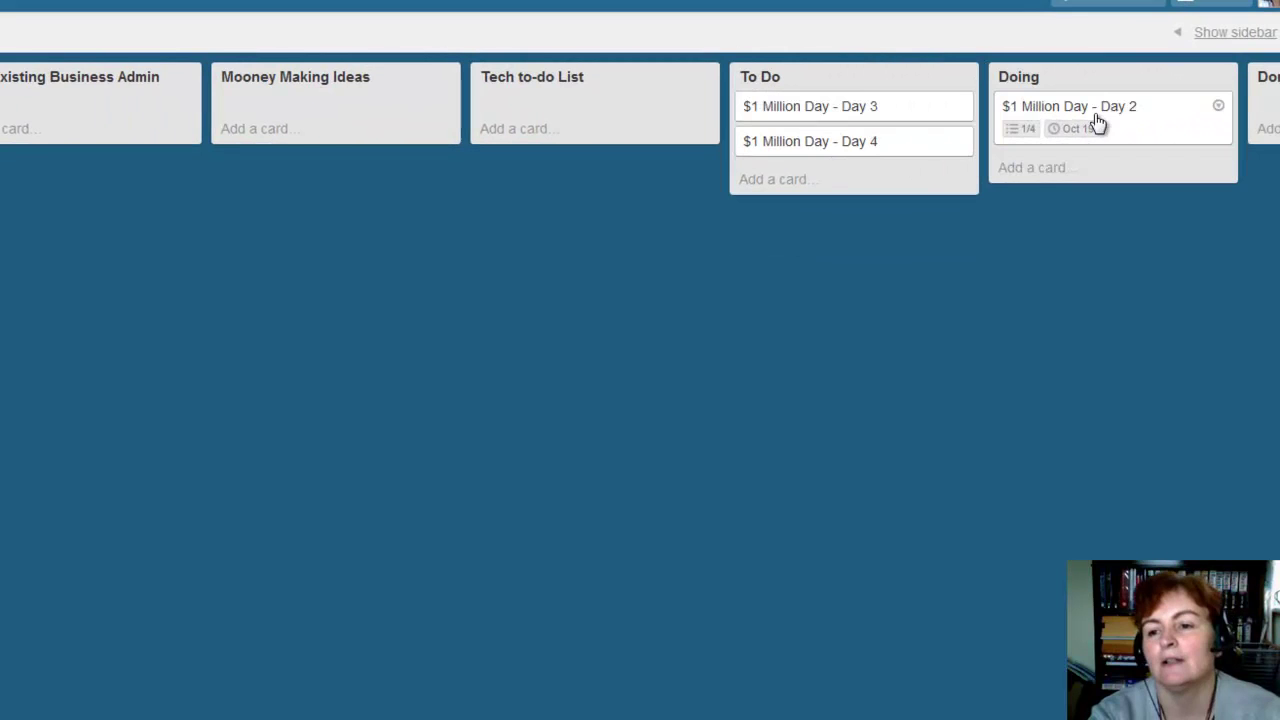
Review the Day 2 card's details, then drag it from Doing into Done
{"action": "left_click", "coordinate": [1204, 116]}
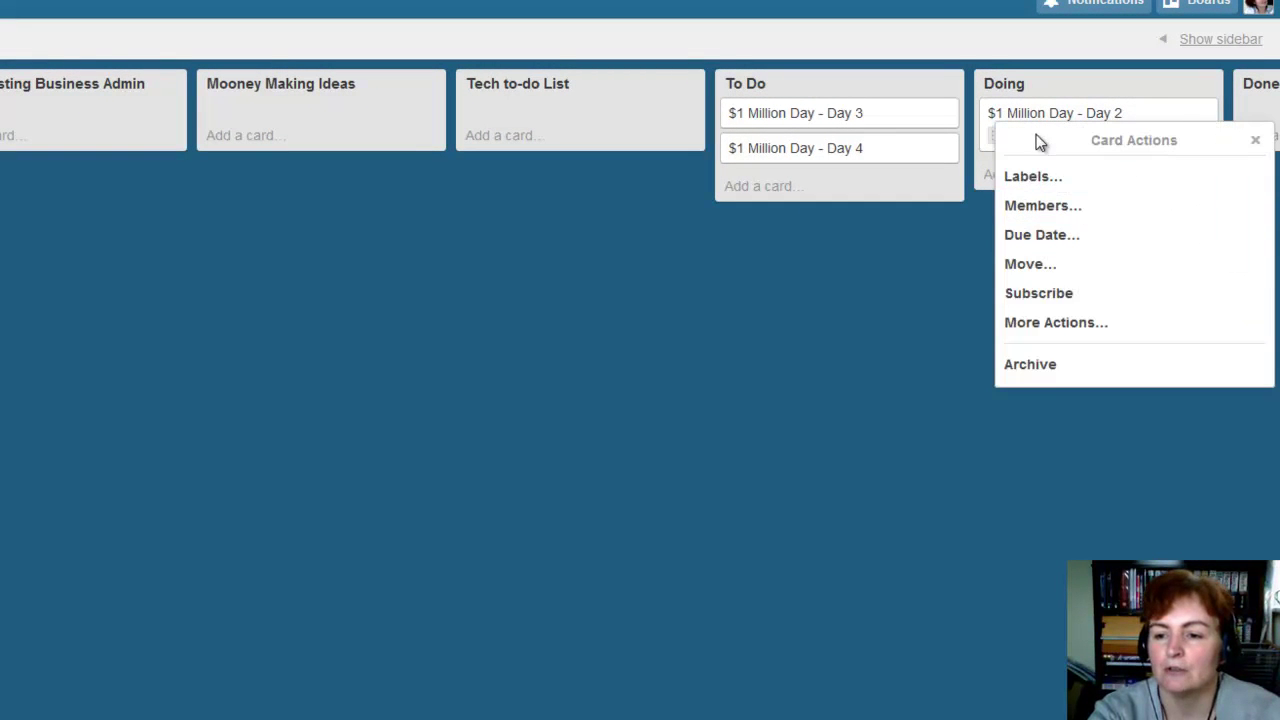
{"action": "left_click", "coordinate": [1085, 113]}
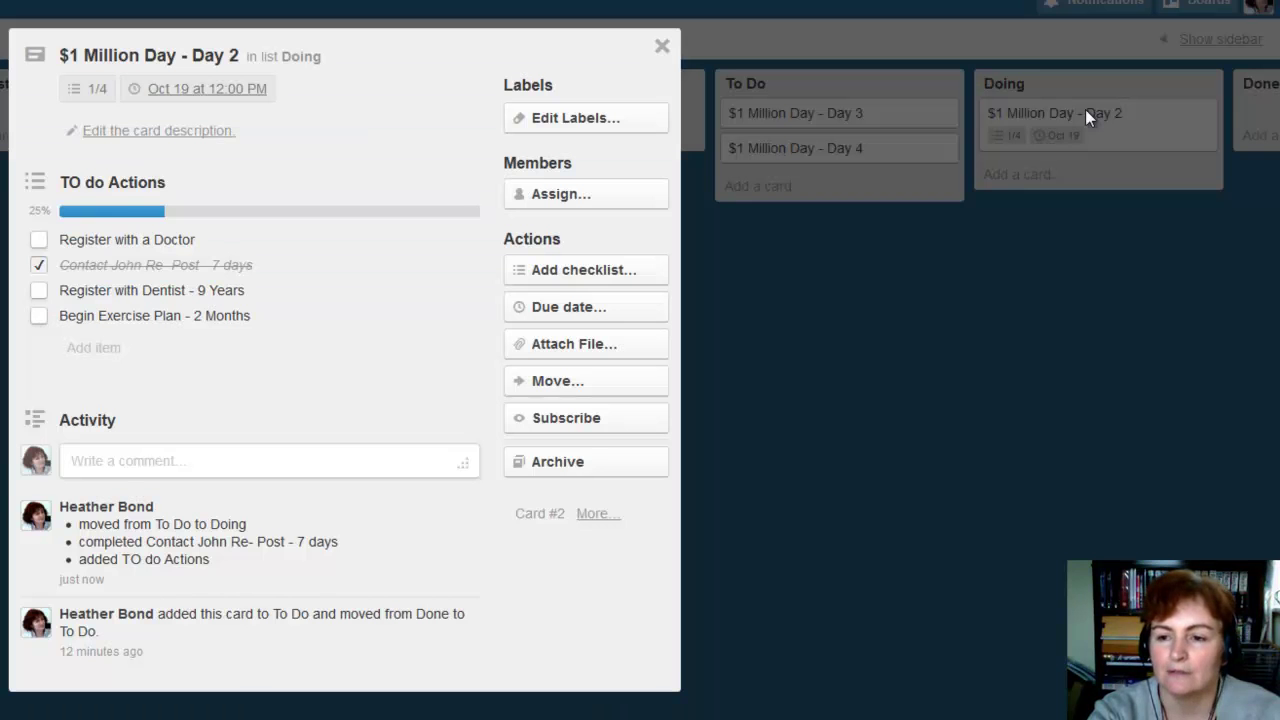
{"action": "left_click", "coordinate": [664, 54]}
{"action": "left_click_drag", "start_coordinate": [1169, 126], "coordinate": [1266, 108]}
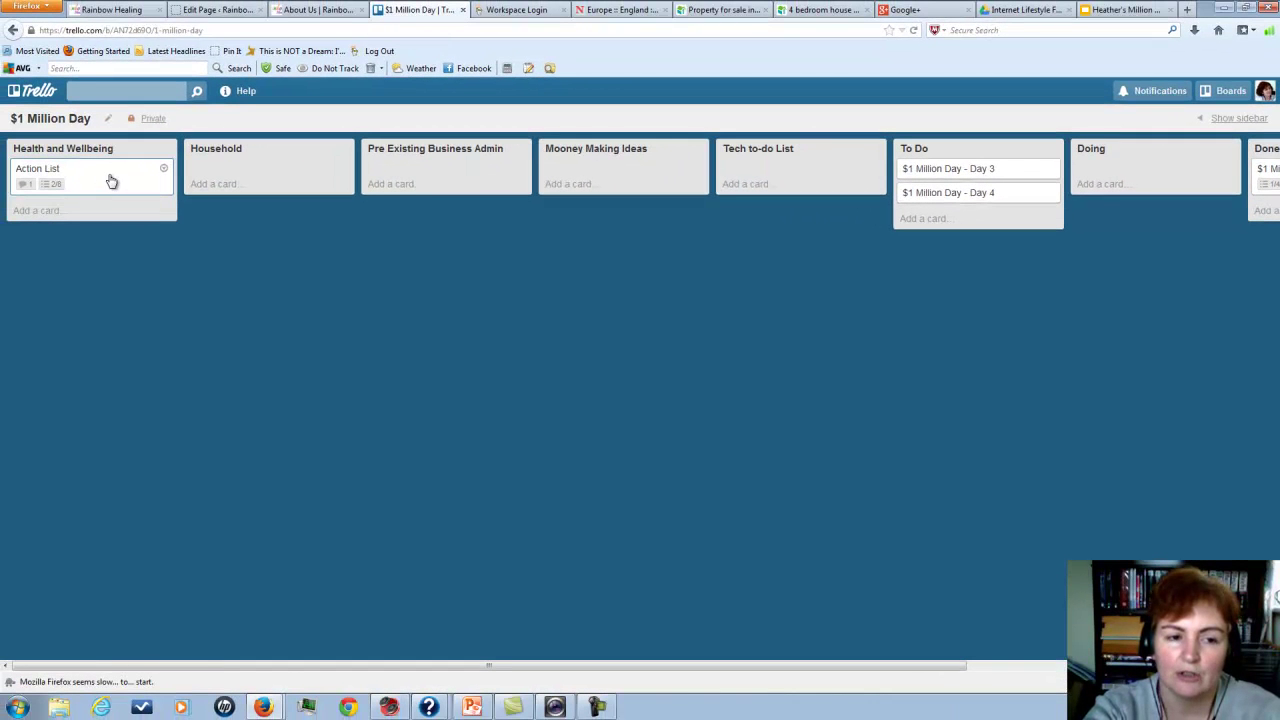
Create a 'Still to-do' card below Action List in Health and Wellbeing and open it
{"action": "left_click", "coordinate": [38, 212]}
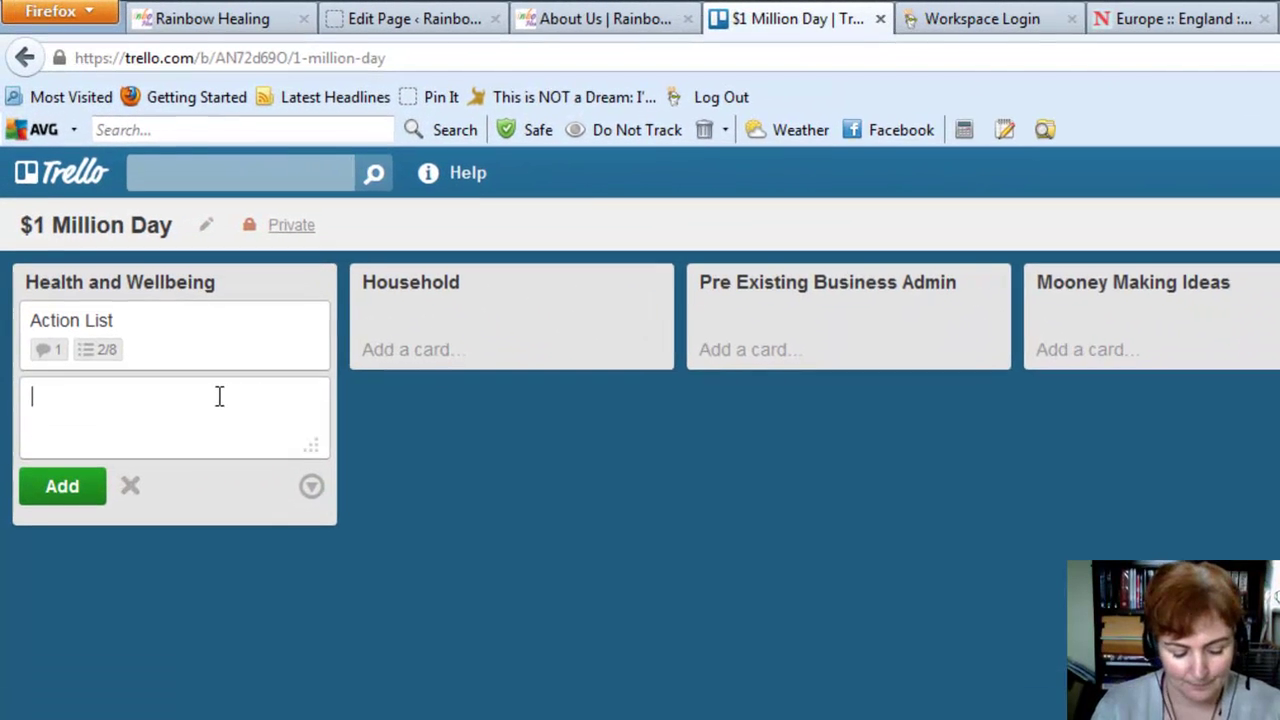
{"action": "type", "text": "Still"}
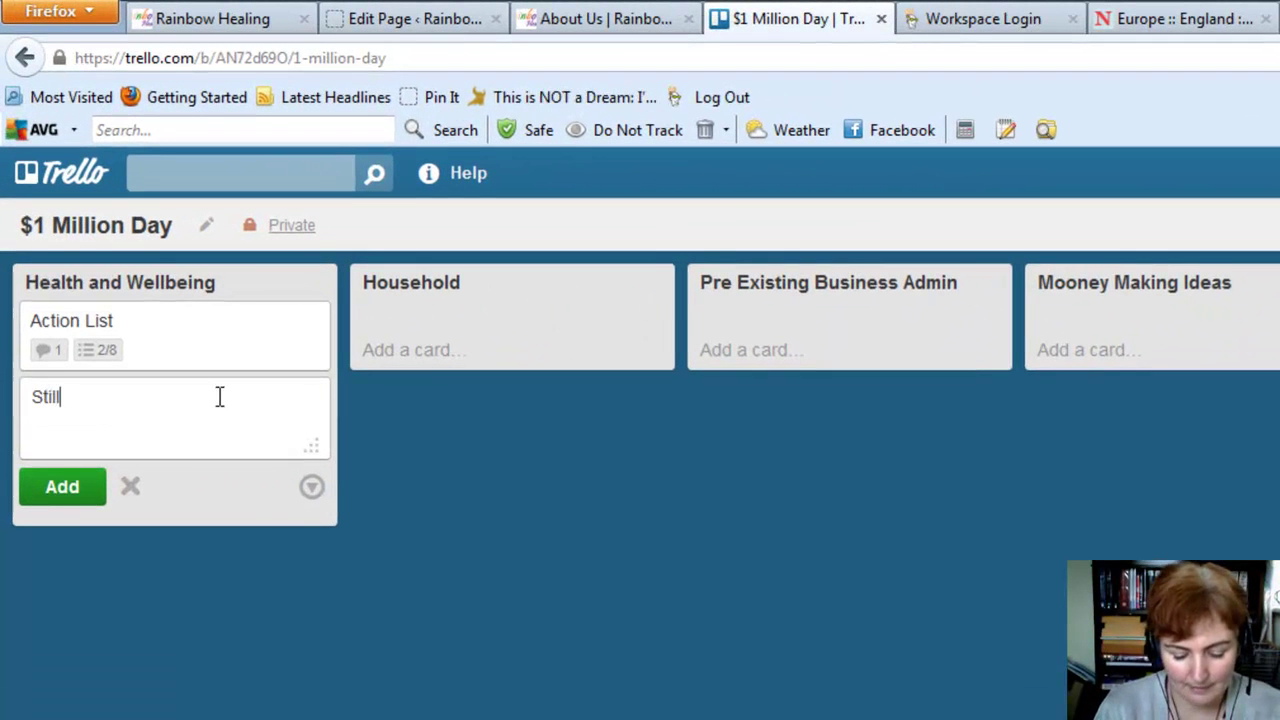
{"action": "type", "text": " outsd"}
{"action": "key", "text": "BackSpace"}
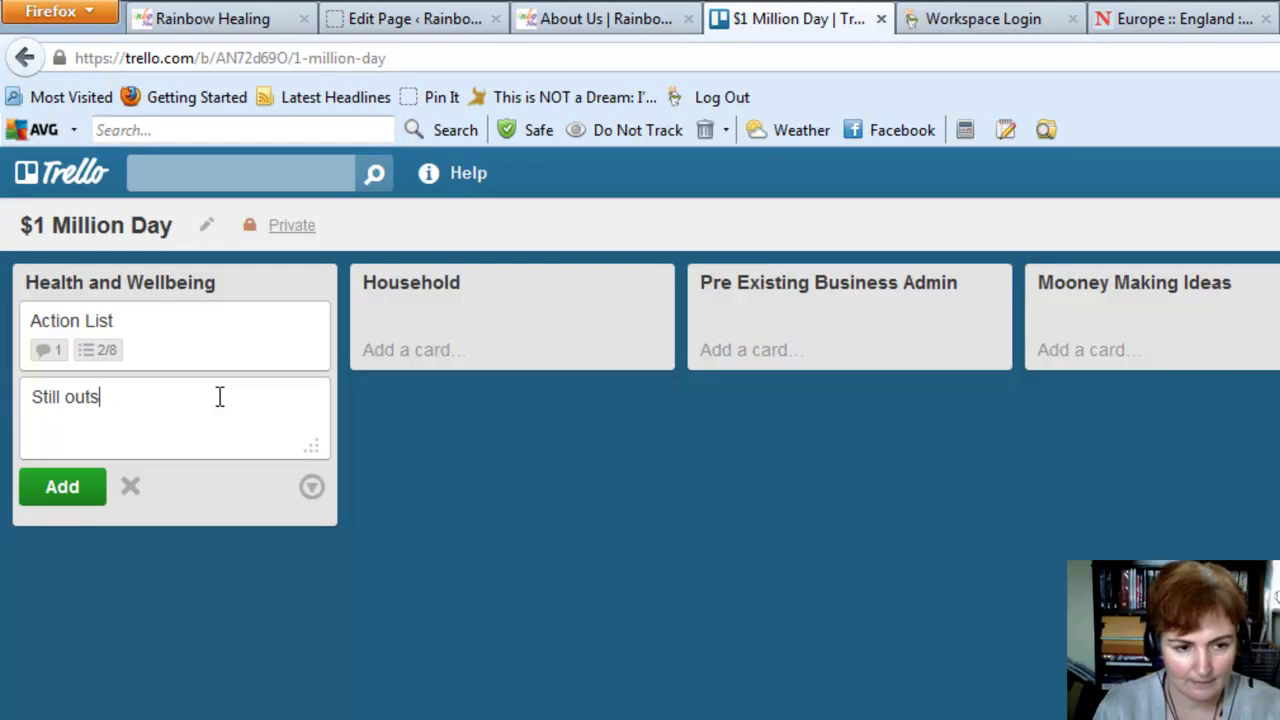
{"action": "key", "text": "BackSpace"}
{"action": "key", "text": "BackSpace"}
{"action": "key", "text": "BackSpace"}
{"action": "key", "text": "BackSpace"}
{"action": "type", "text": "t"}
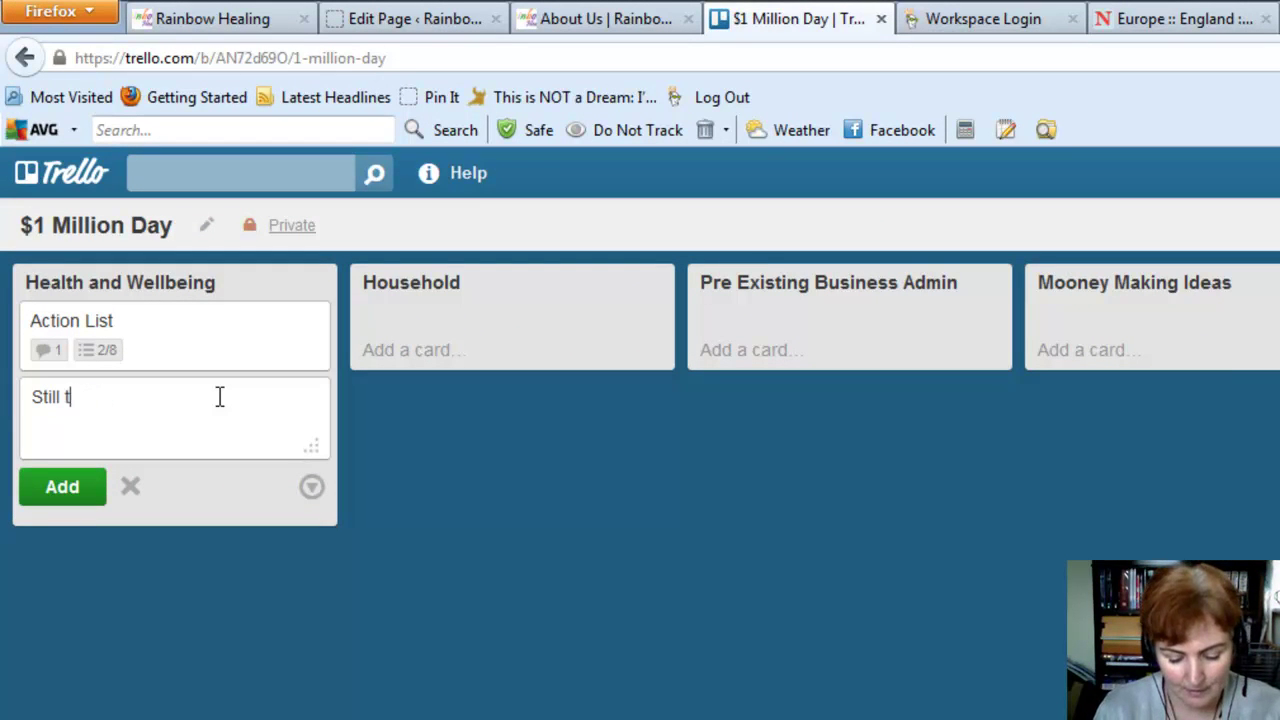
{"action": "type", "text": "o-do"}
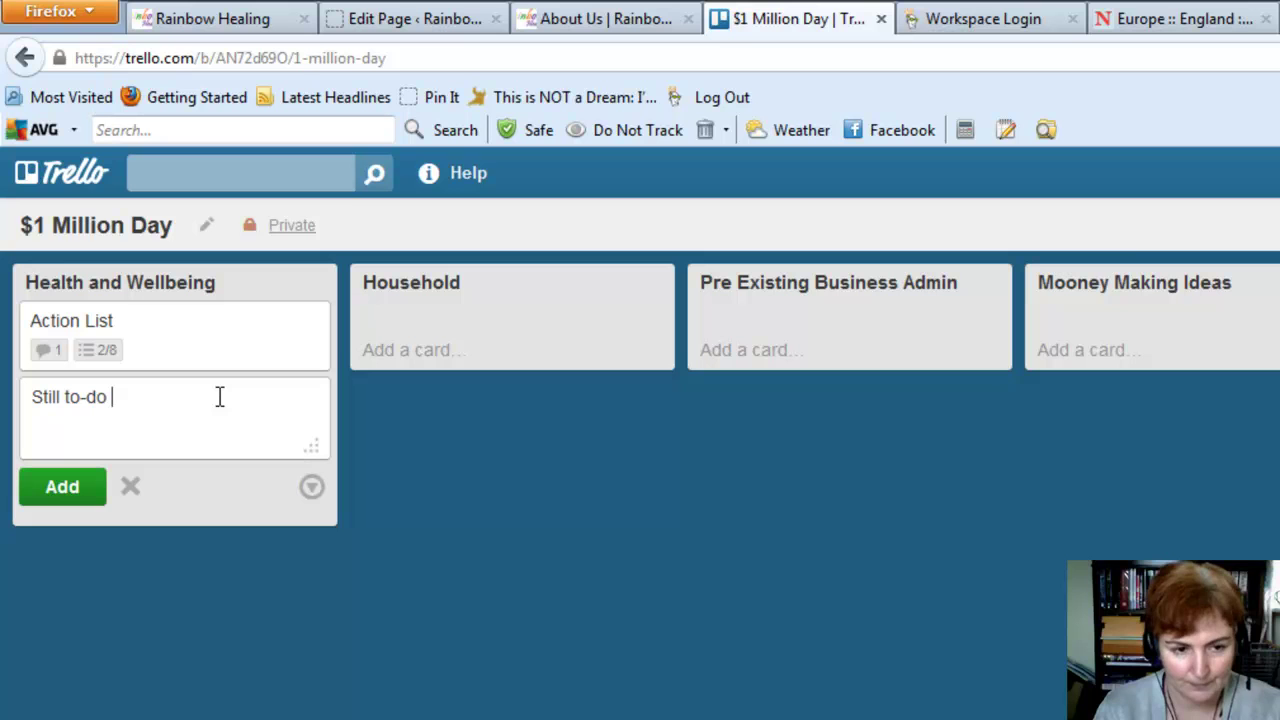
{"action": "left_click", "coordinate": [42, 488]}
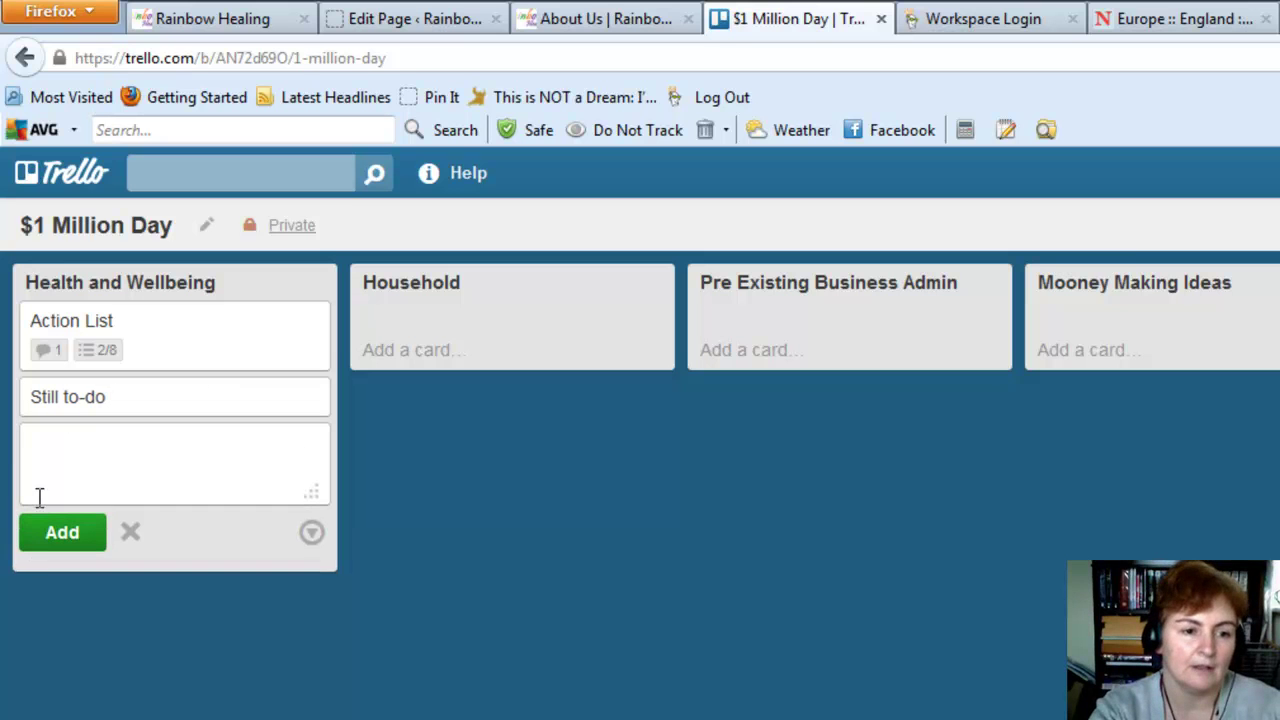
{"action": "left_click", "coordinate": [311, 397]}
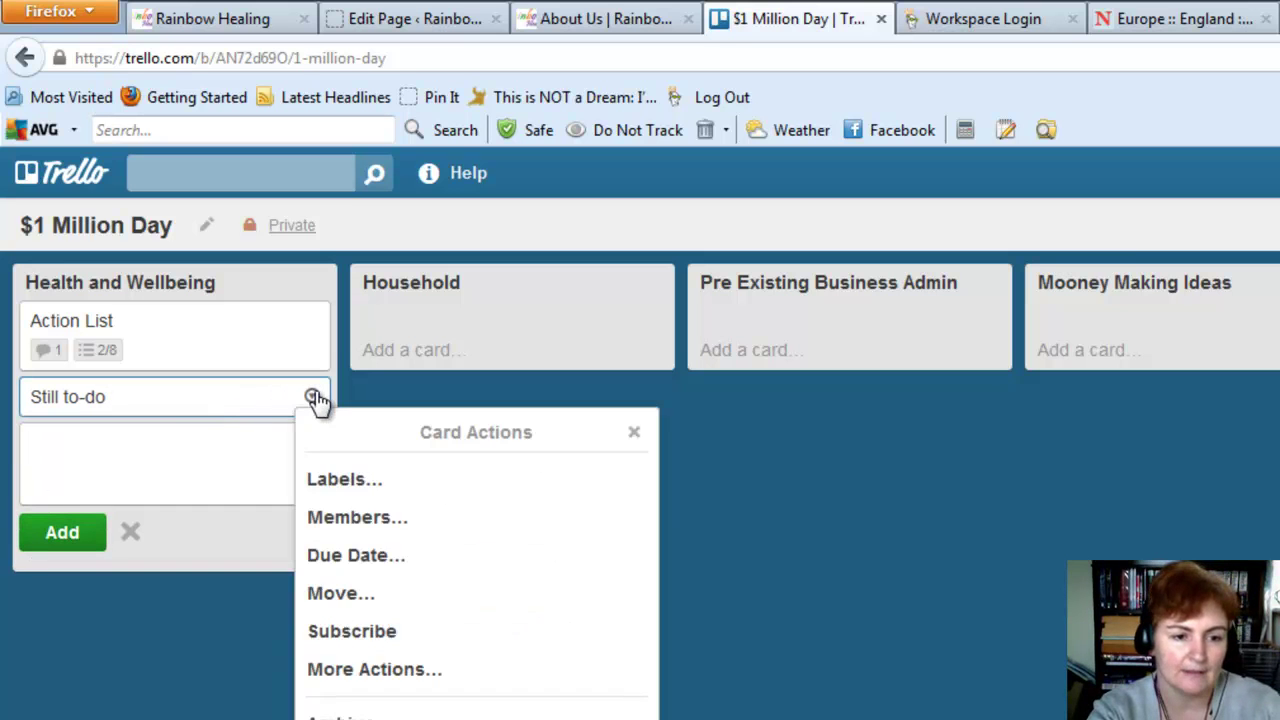
{"action": "left_click", "coordinate": [191, 405]}
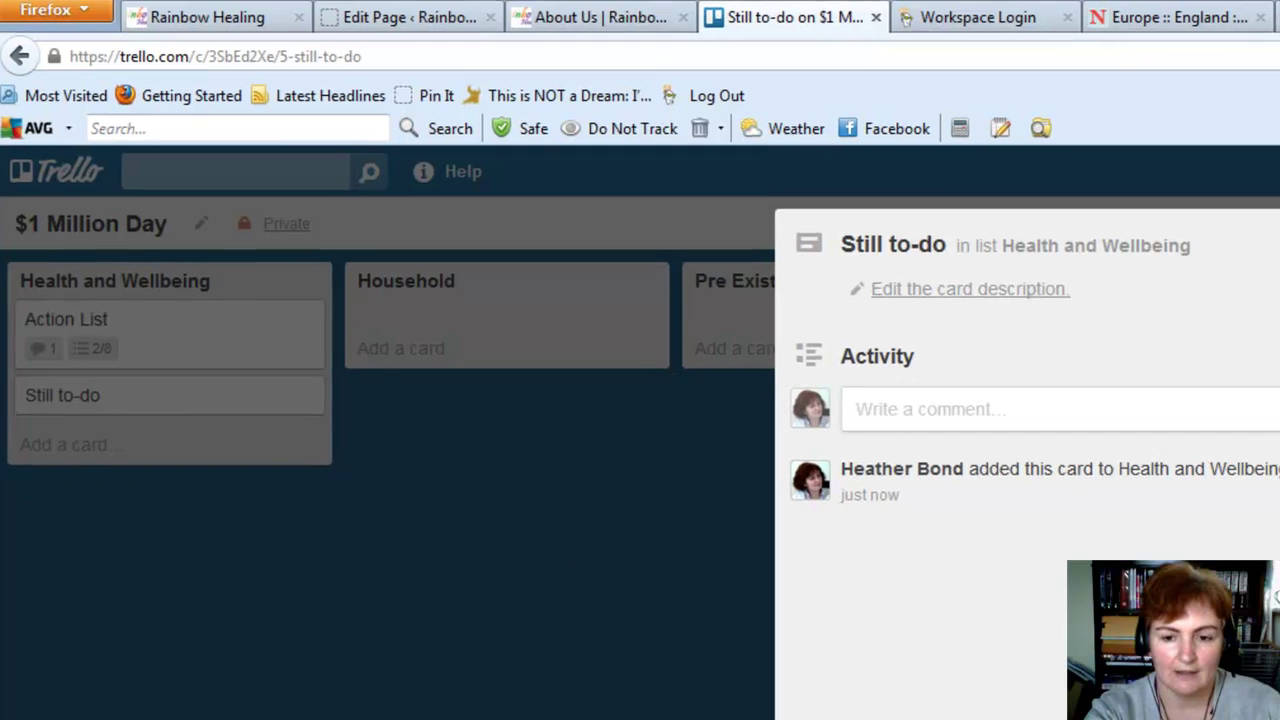
Add a checklist titled 'Part 2' to the Still to-do card
{"action": "left_click", "coordinate": [1190, 423]}
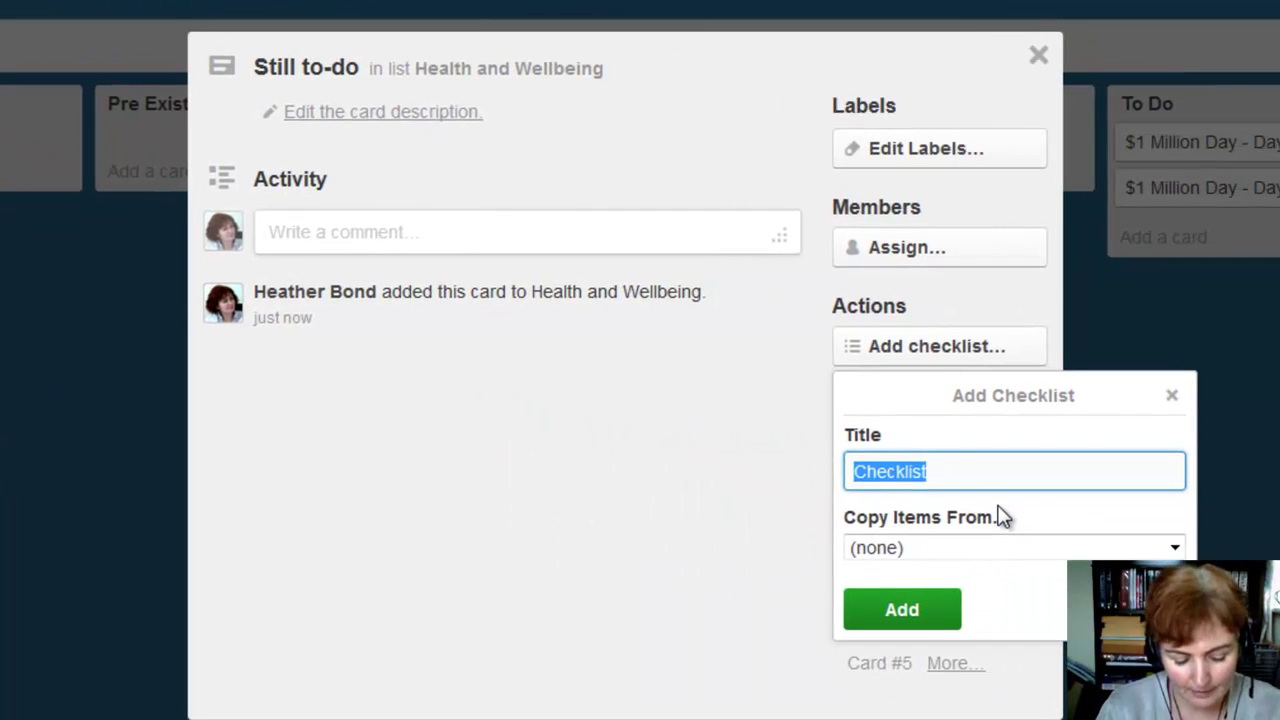
{"action": "type", "text": "Par"}
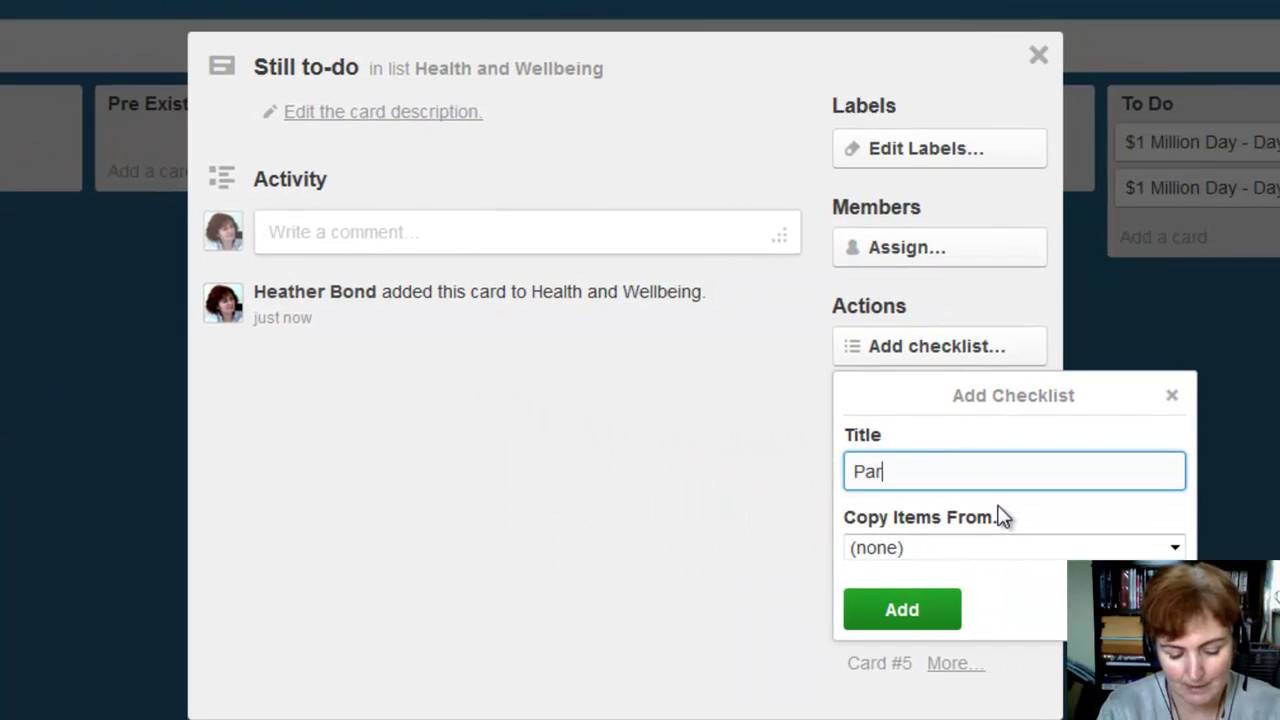
{"action": "type", "text": "t 2"}
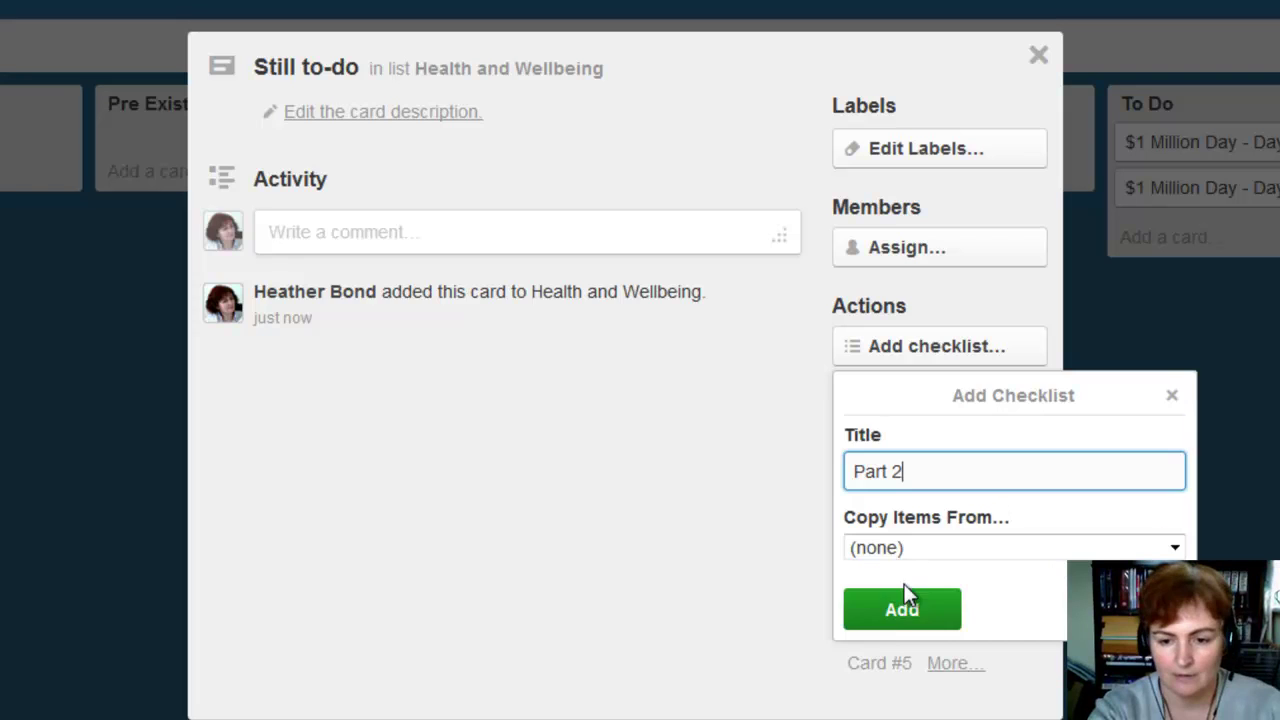
{"action": "left_click", "coordinate": [901, 610]}
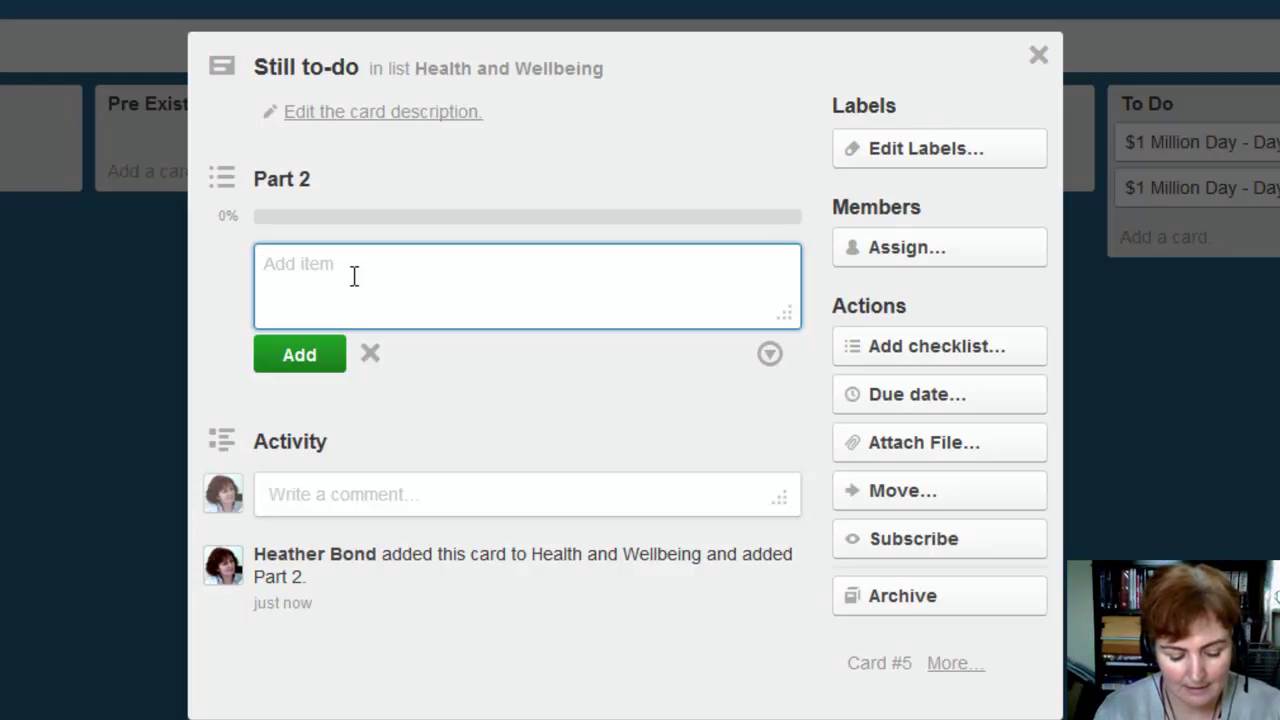
Add 'Register with Doctor' and 'Register with Dentist' checklist items, then close the card
{"action": "type", "text": "R"}
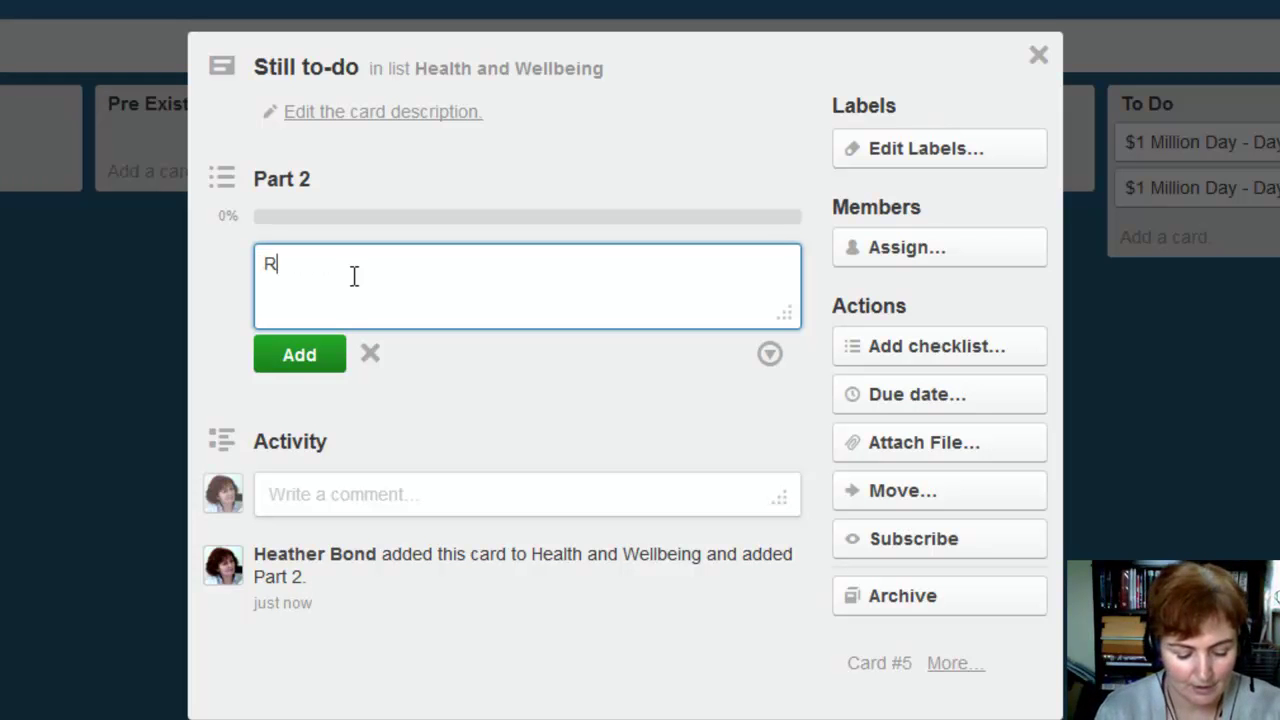
{"action": "type", "text": "egister w"}
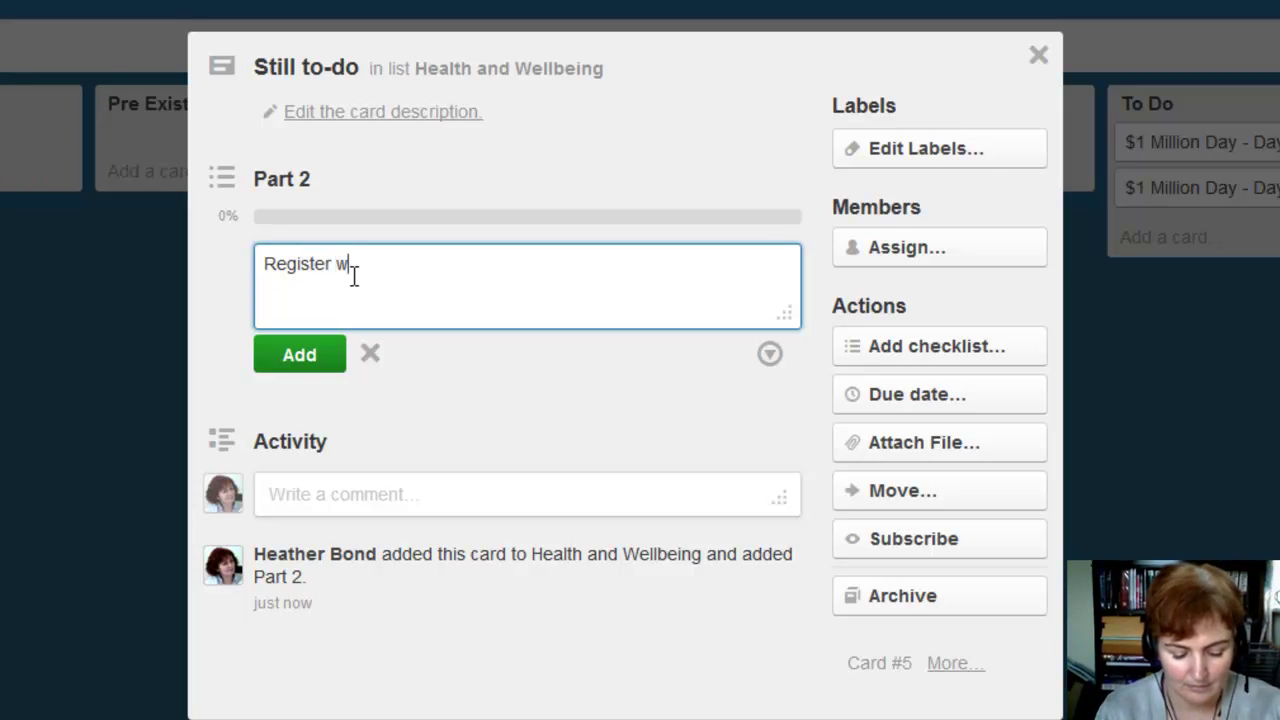
{"action": "type", "text": "ith Doc"}
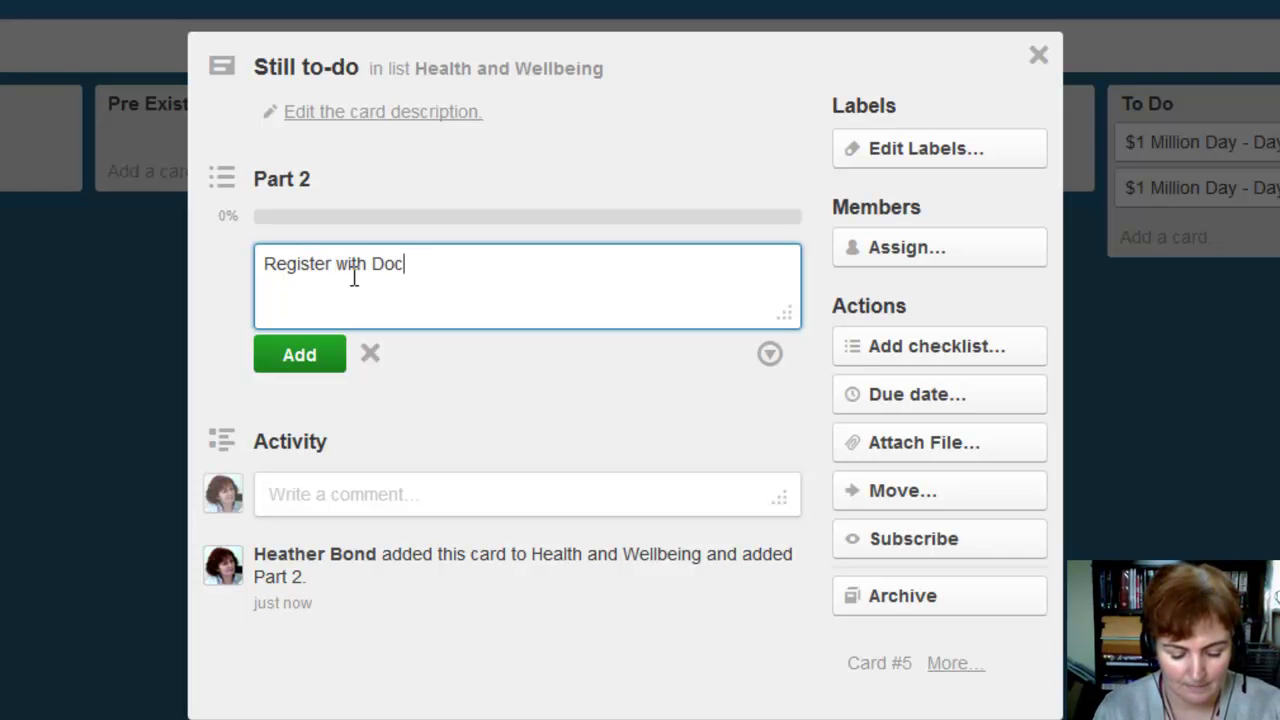
{"action": "type", "text": "tor"}
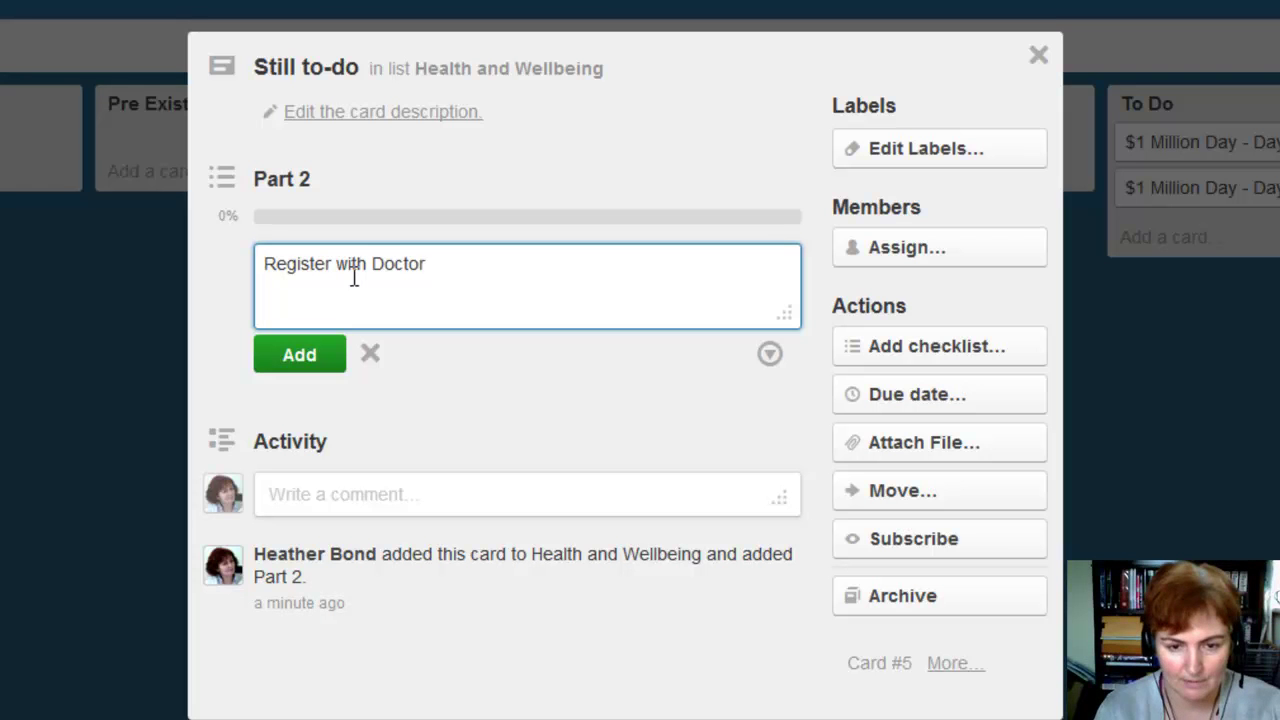
{"action": "left_click", "coordinate": [318, 352]}
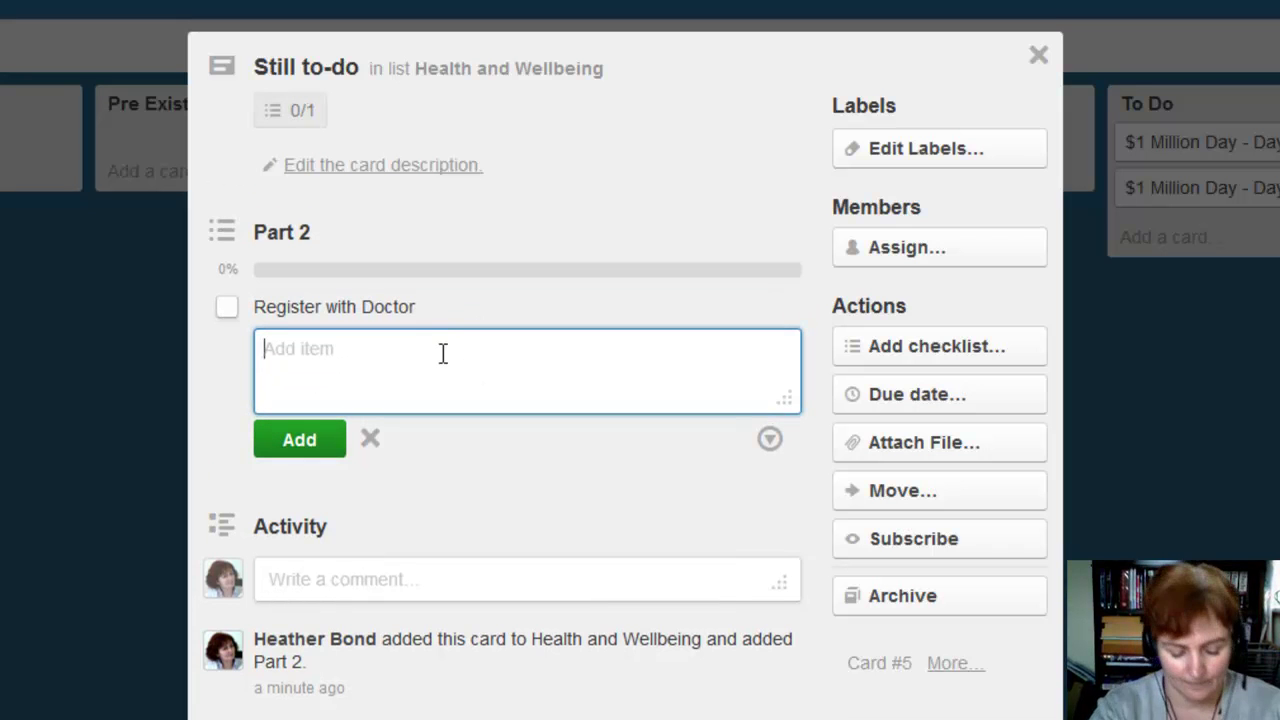
{"action": "type", "text": "Regist"}
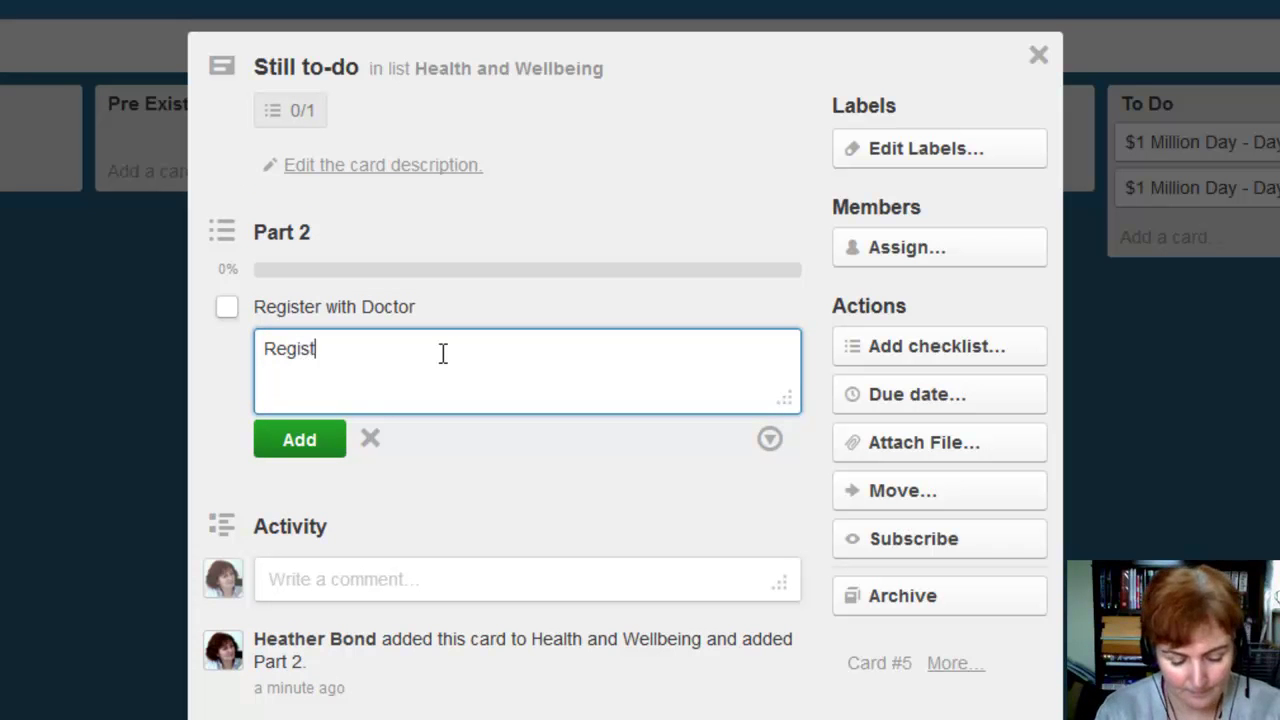
{"action": "type", "text": "er with Dent"}
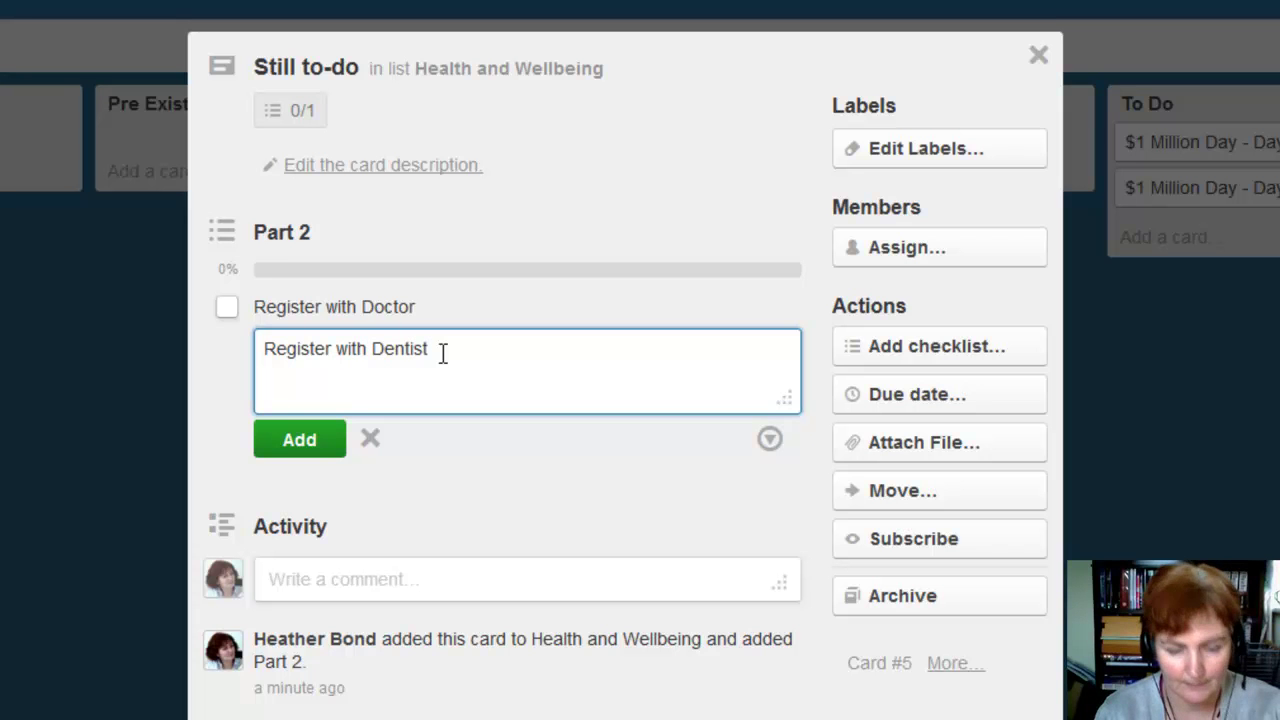
{"action": "type", "text": "ist"}
{"action": "left_click", "coordinate": [288, 437]}
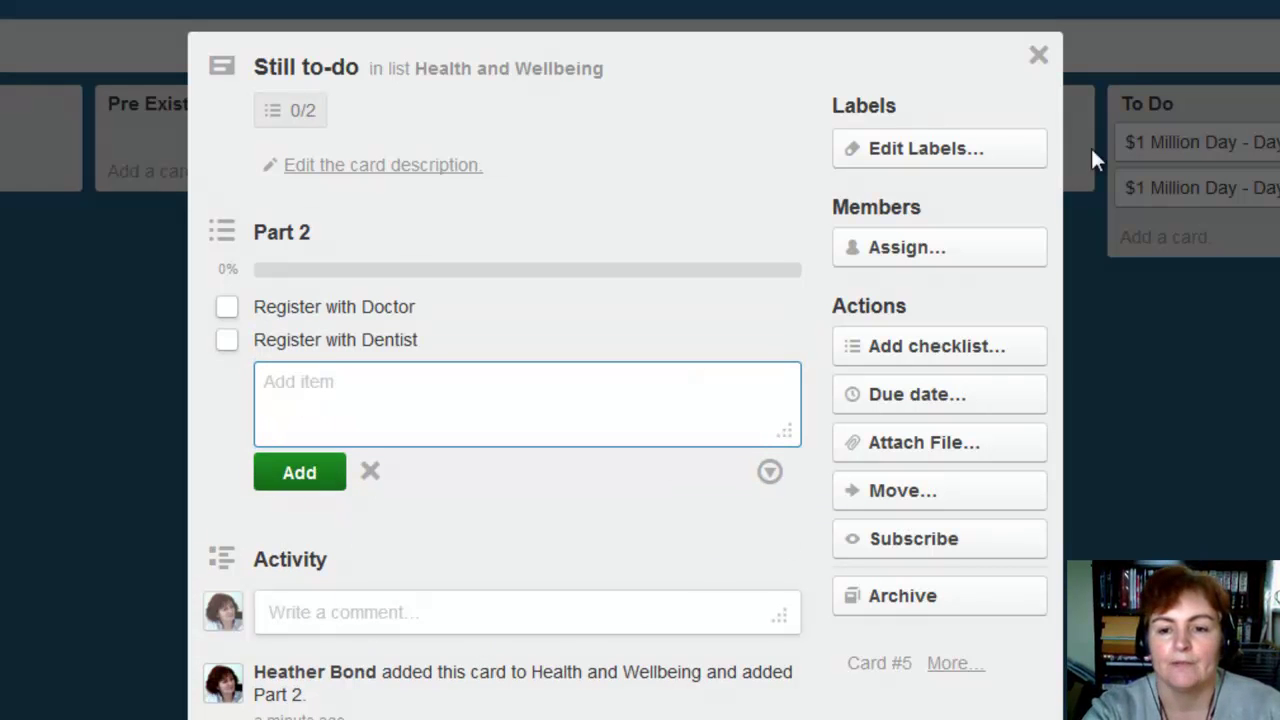
{"action": "left_click", "coordinate": [1057, 62]}
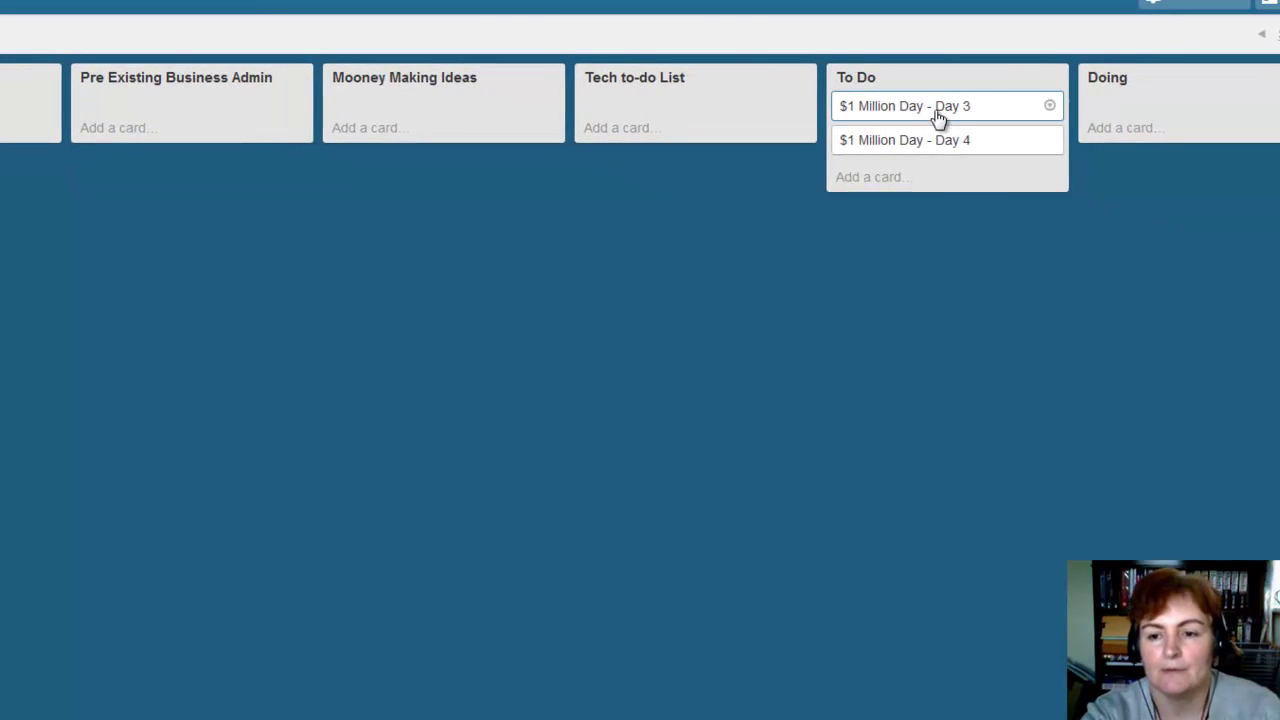
Give the Day 3 card a 'day 3' checklist, copying the two items from Part 2
{"action": "left_click", "coordinate": [937, 117]}
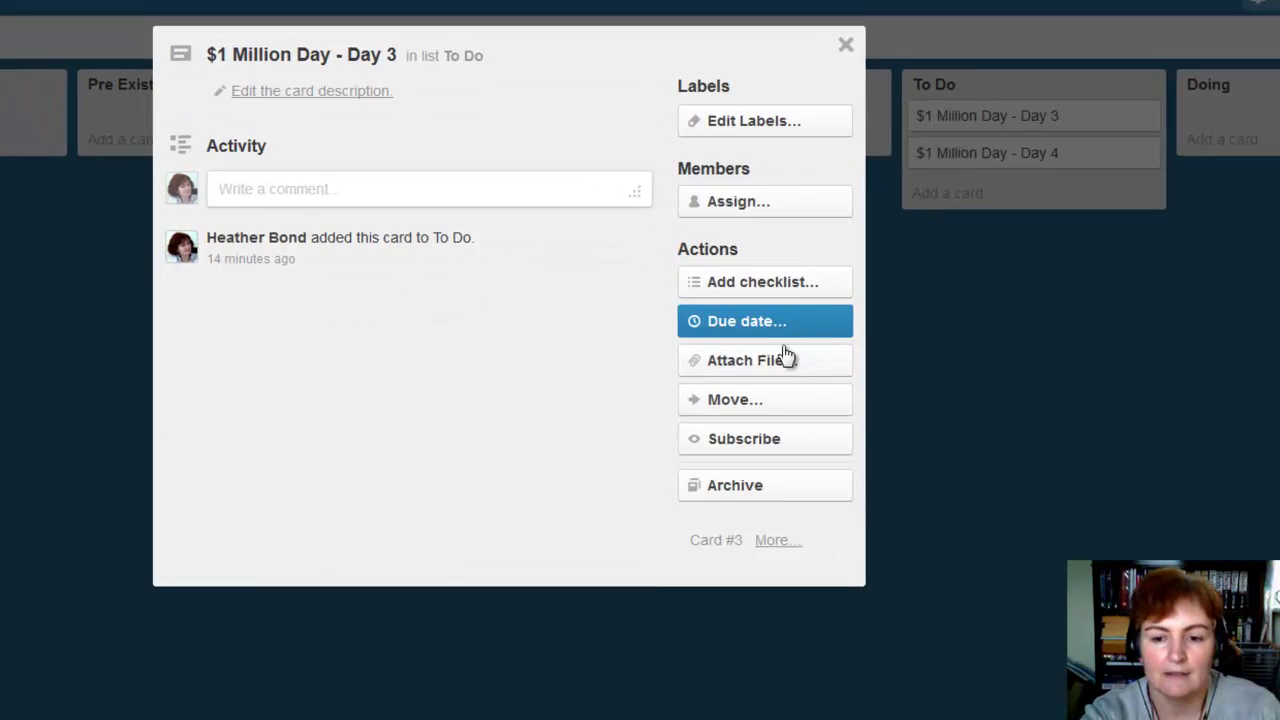
{"action": "left_click", "coordinate": [848, 321]}
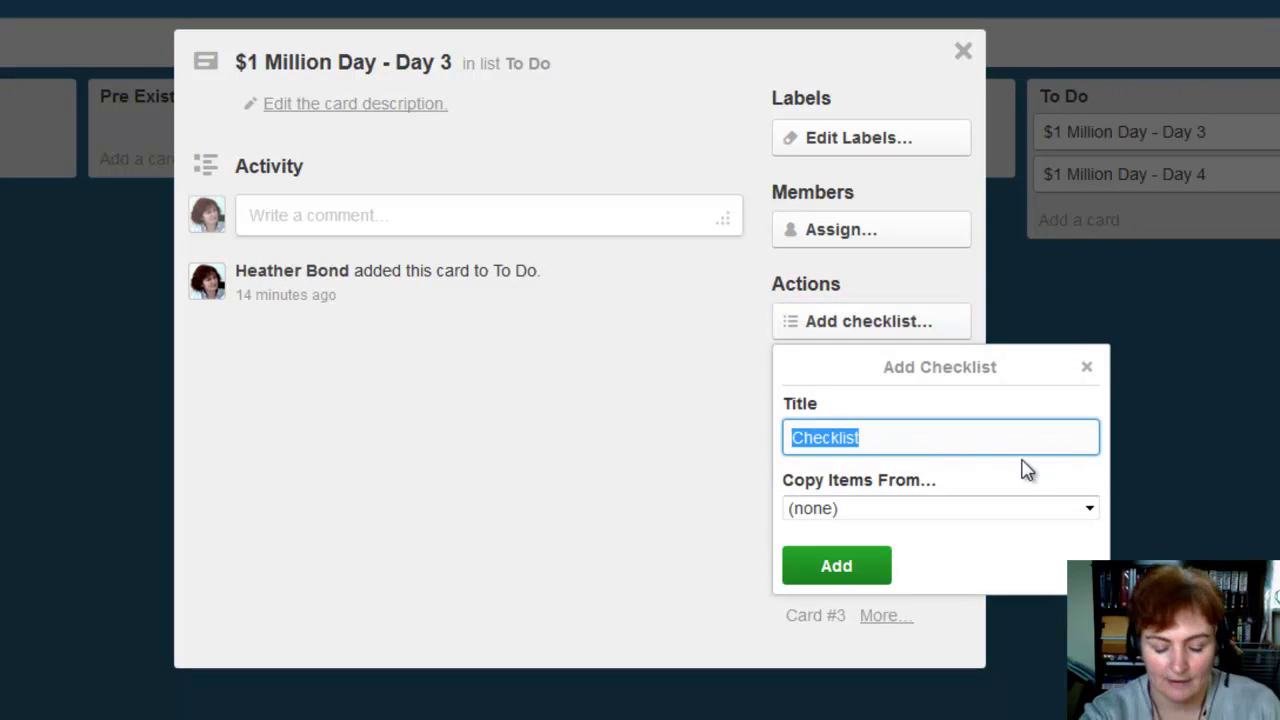
{"action": "type", "text": "day 3"}
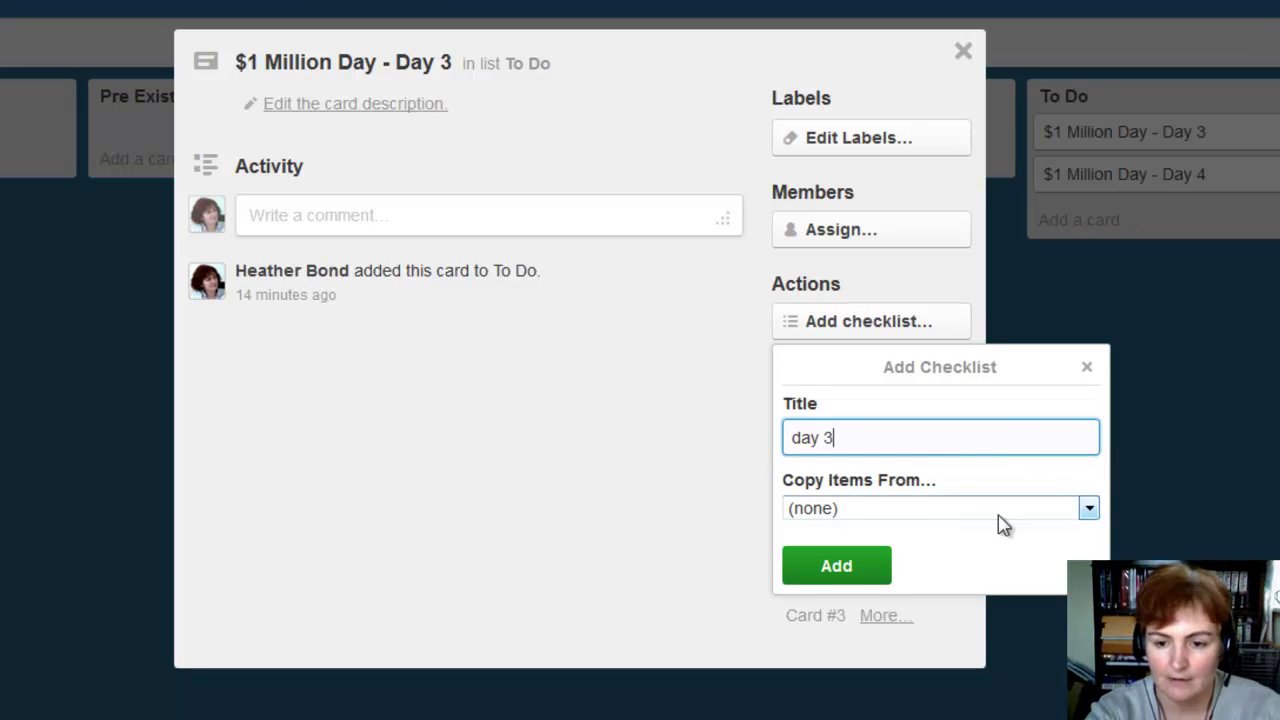
{"action": "left_click", "coordinate": [1089, 511]}
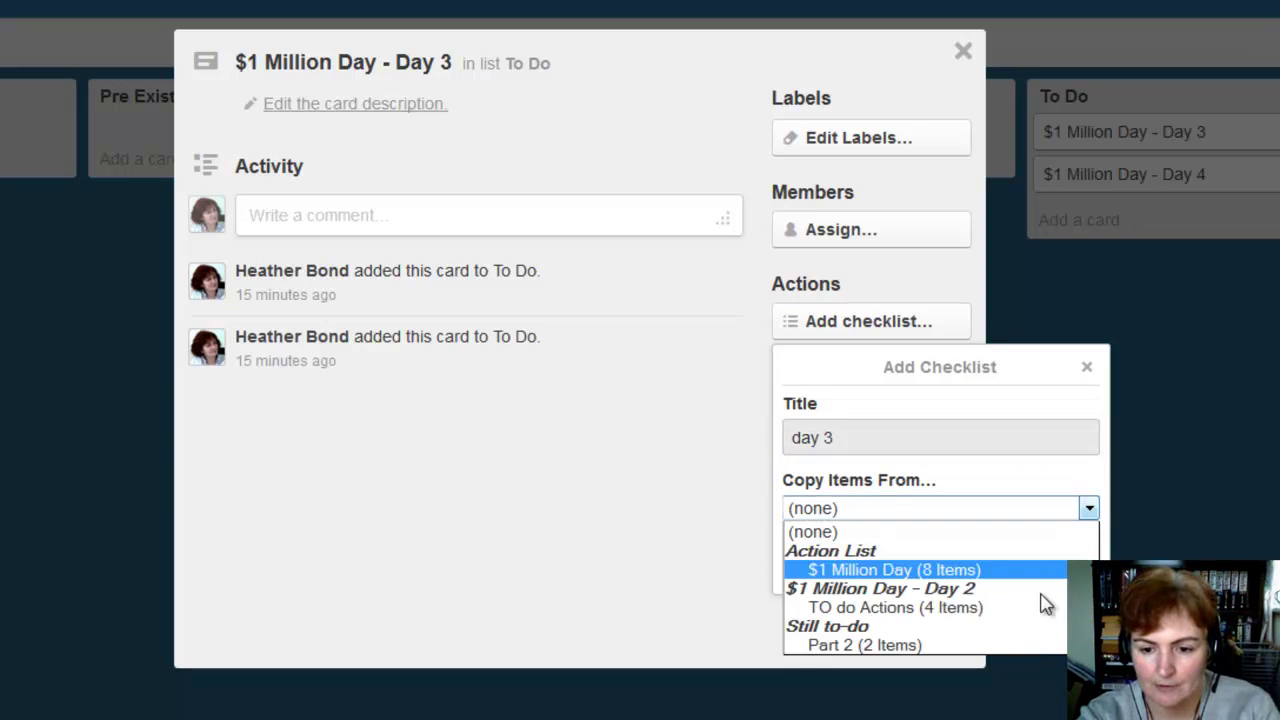
{"action": "left_click", "coordinate": [1020, 645]}
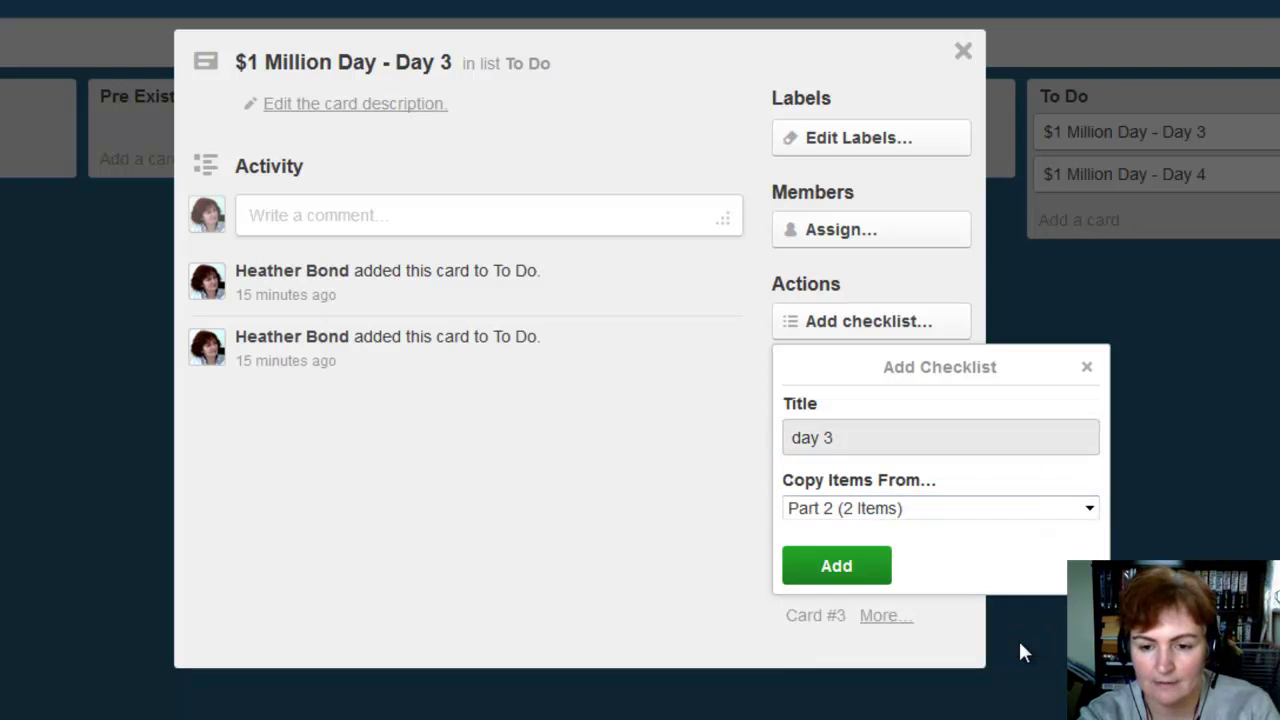
{"action": "left_click", "coordinate": [840, 576]}
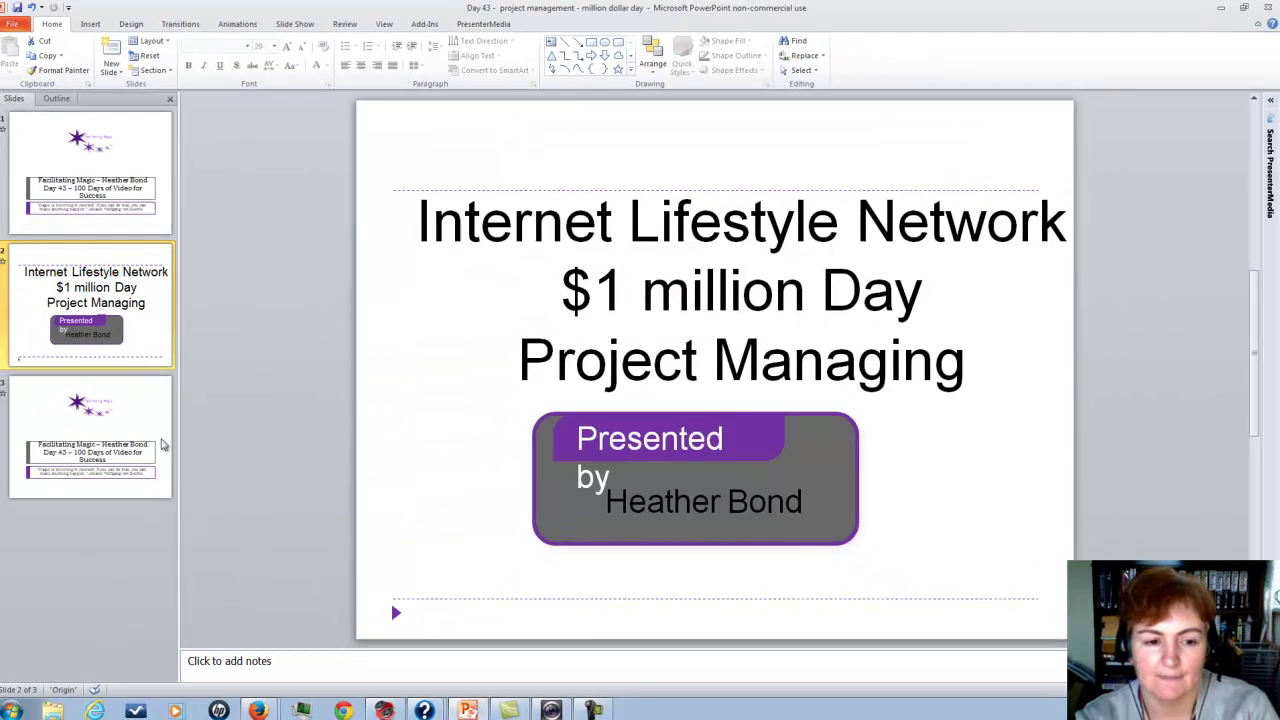
Select slide 3, the Facilitating Magic slide with the Goethe quote
{"action": "left_click", "coordinate": [162, 444]}
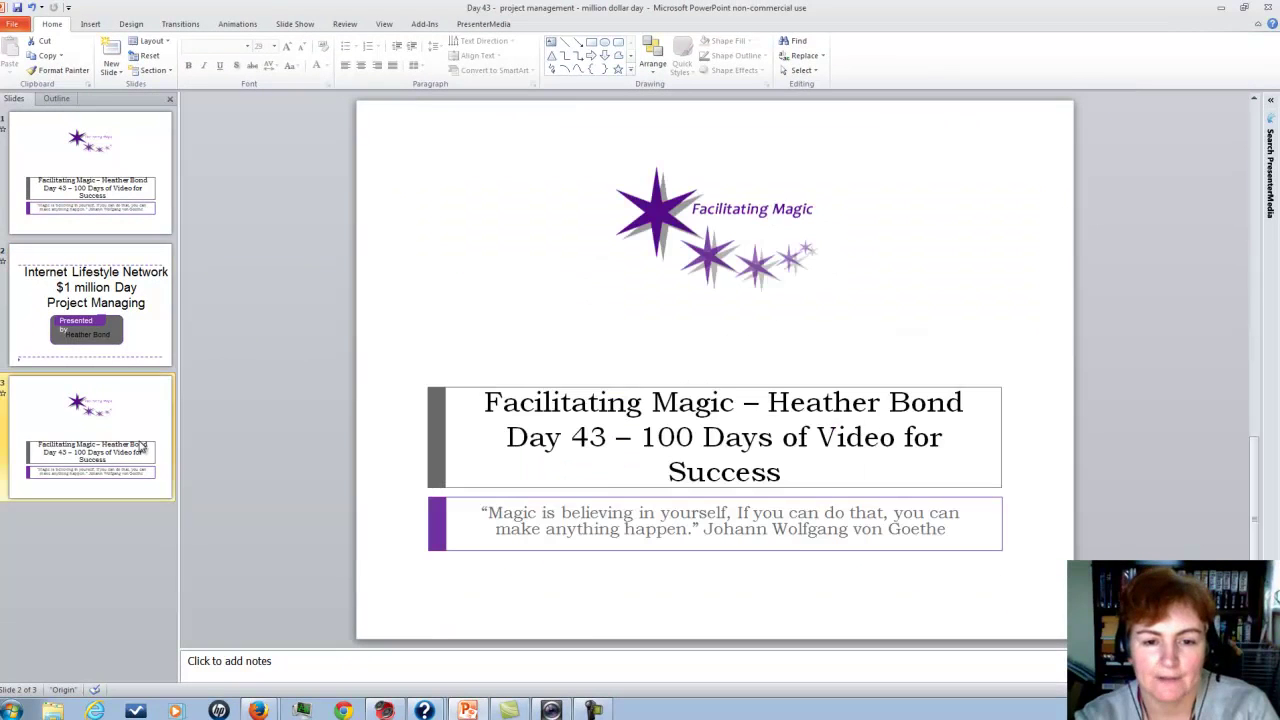